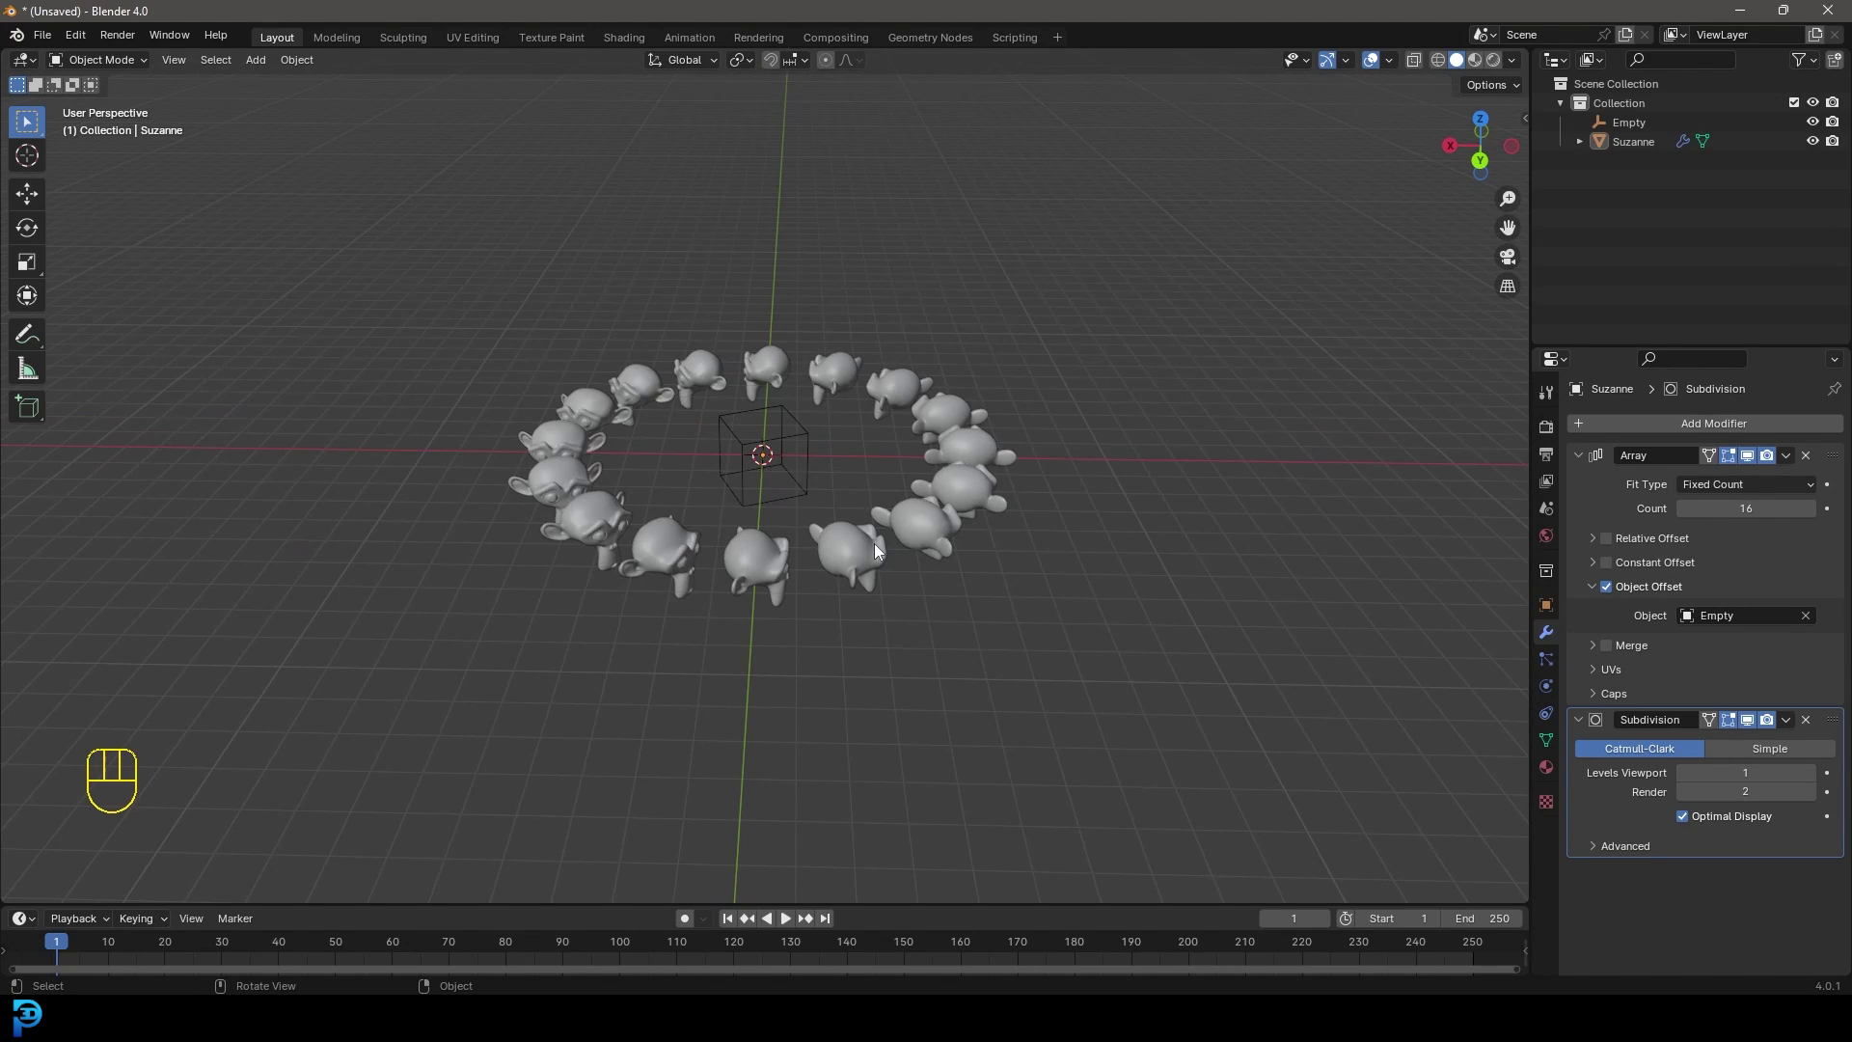
Step: Add an Ico Sphere and raise it along Z above the monkey ring
middle_click_drag(791, 527, 774, 567)
scroll(774, 567, "up", 3)
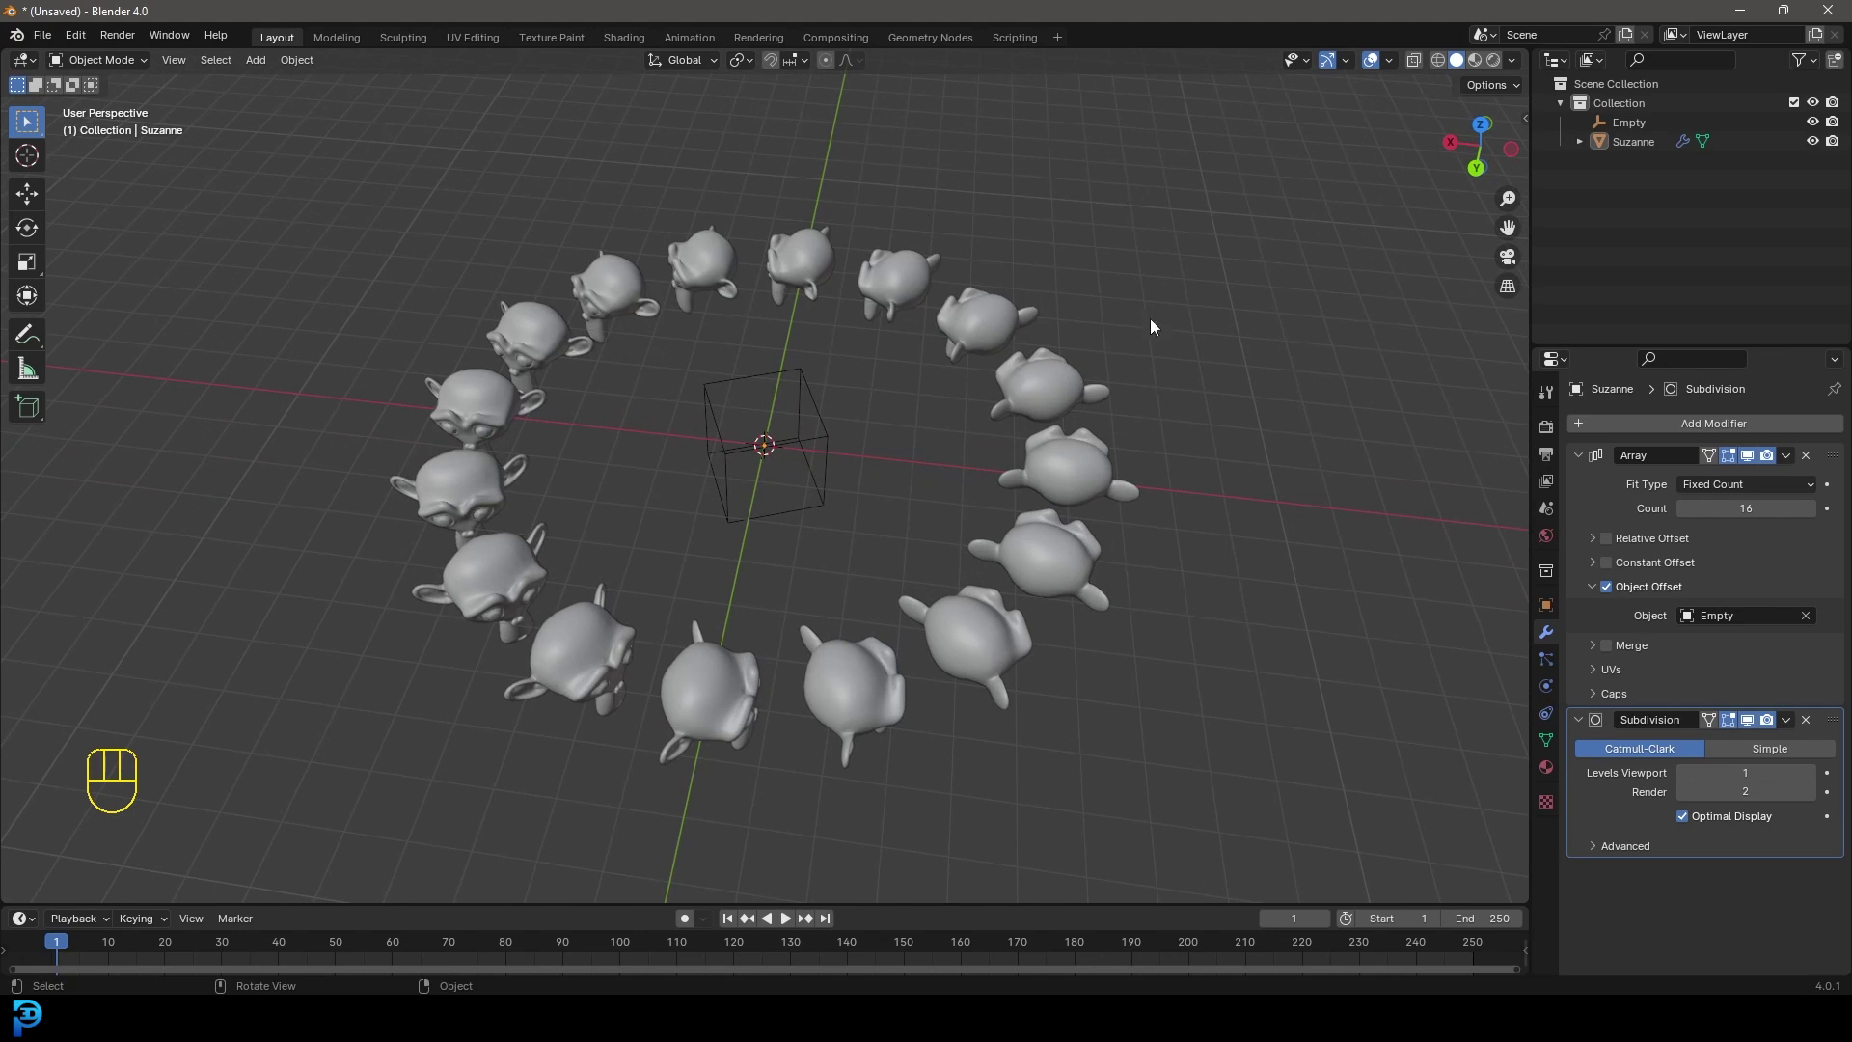
middle_click_drag(1150, 318, 907, 472)
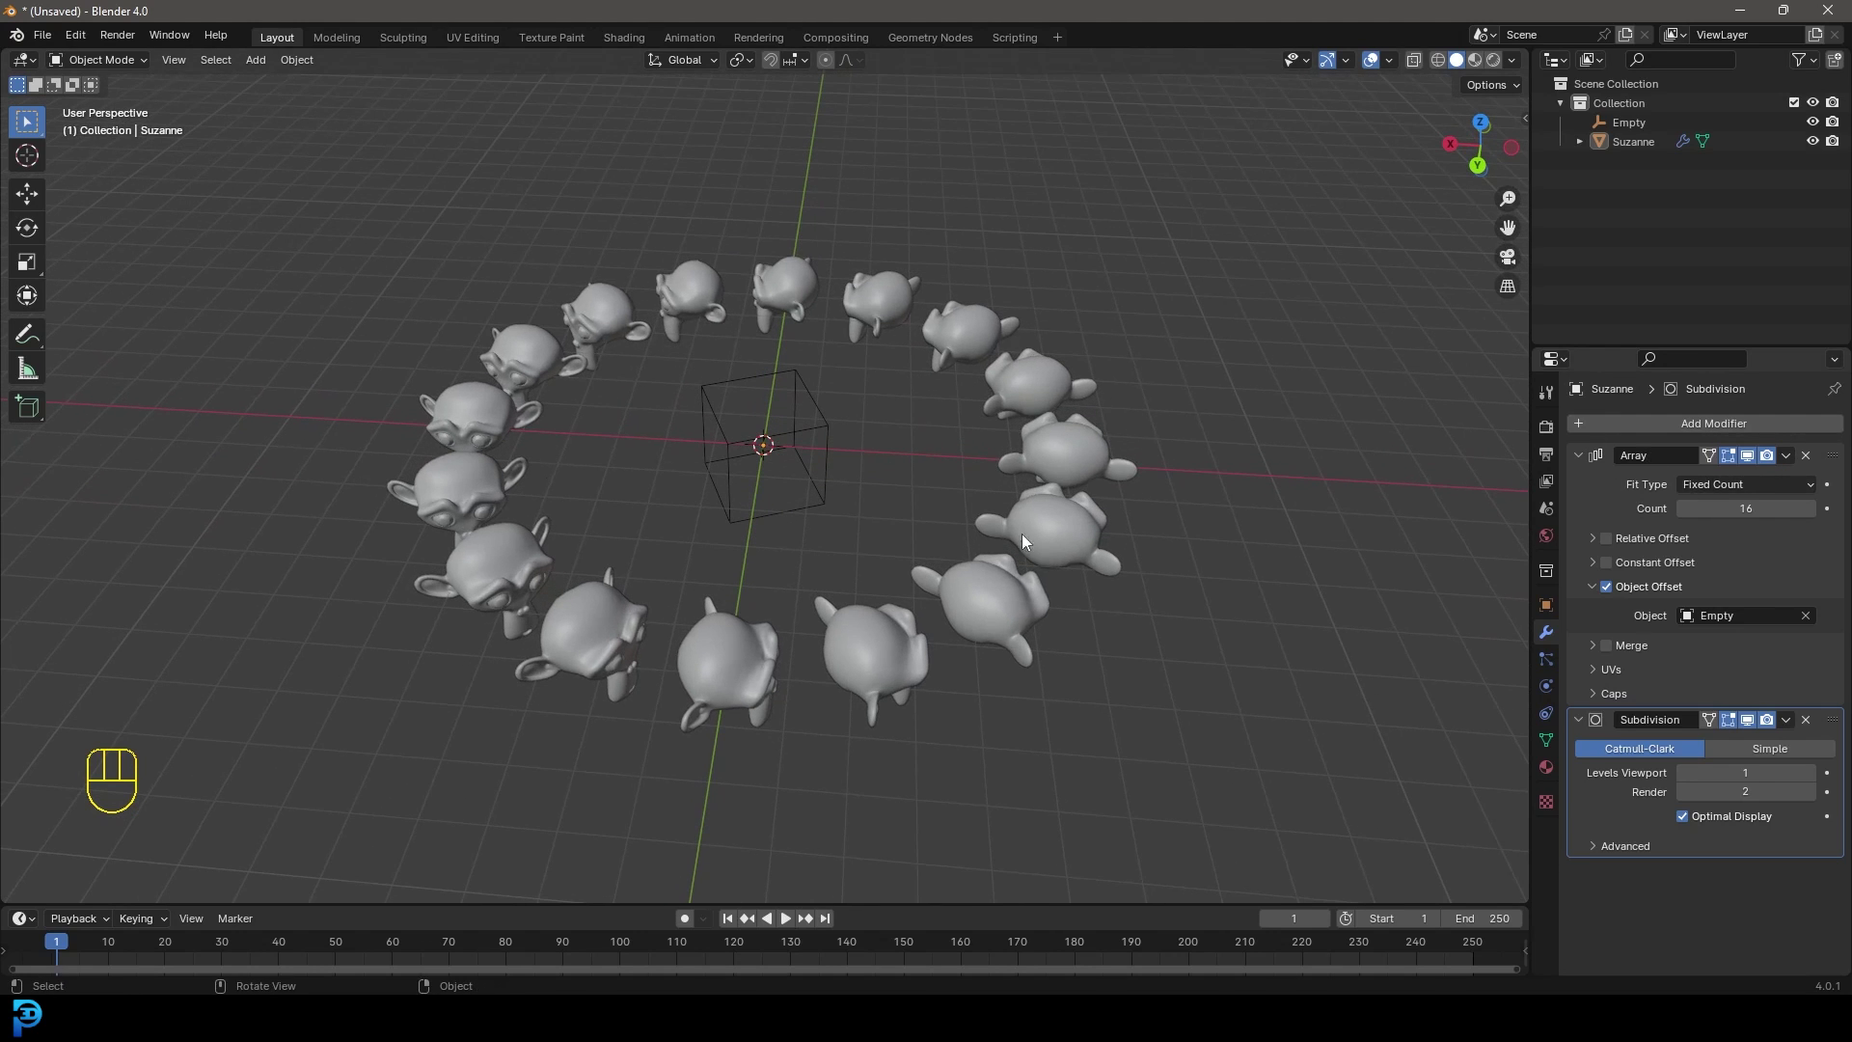
key("shift+a")
mouse_move(717, 183)
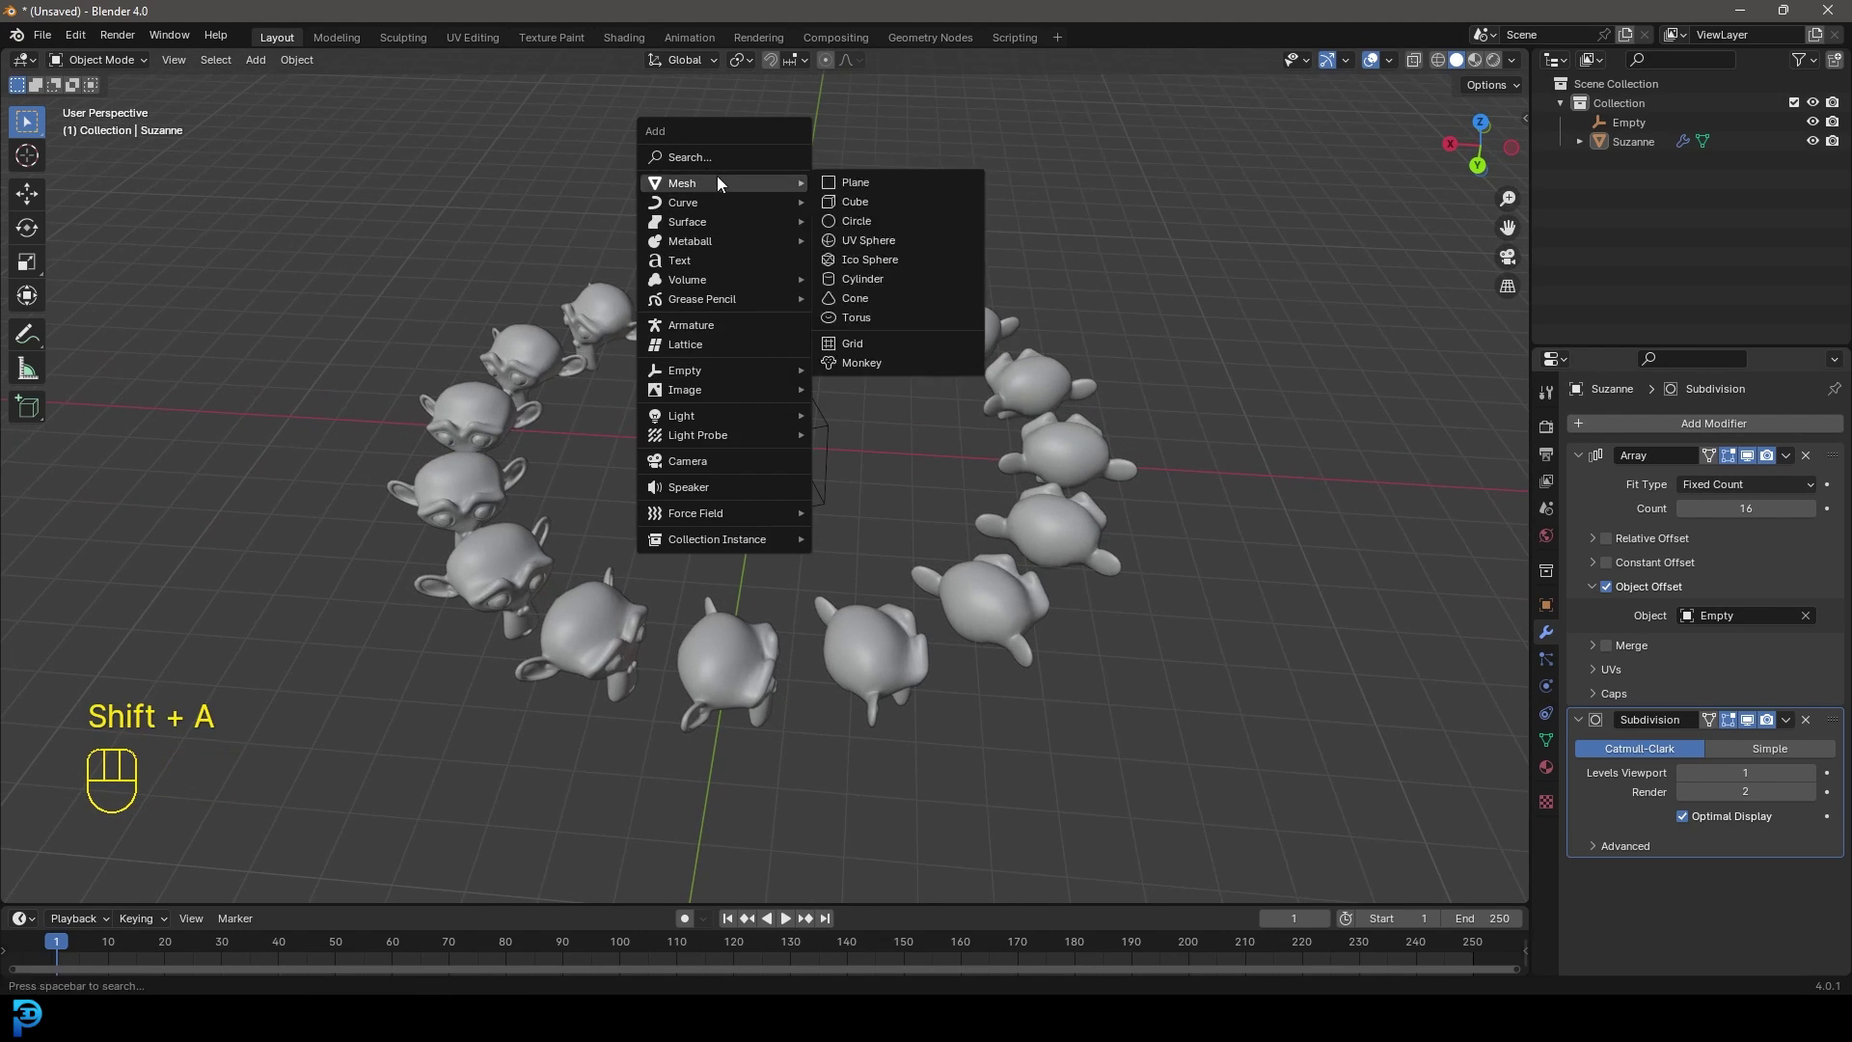
left_click(832, 259)
scroll(878, 453, "down", 3)
key("g")
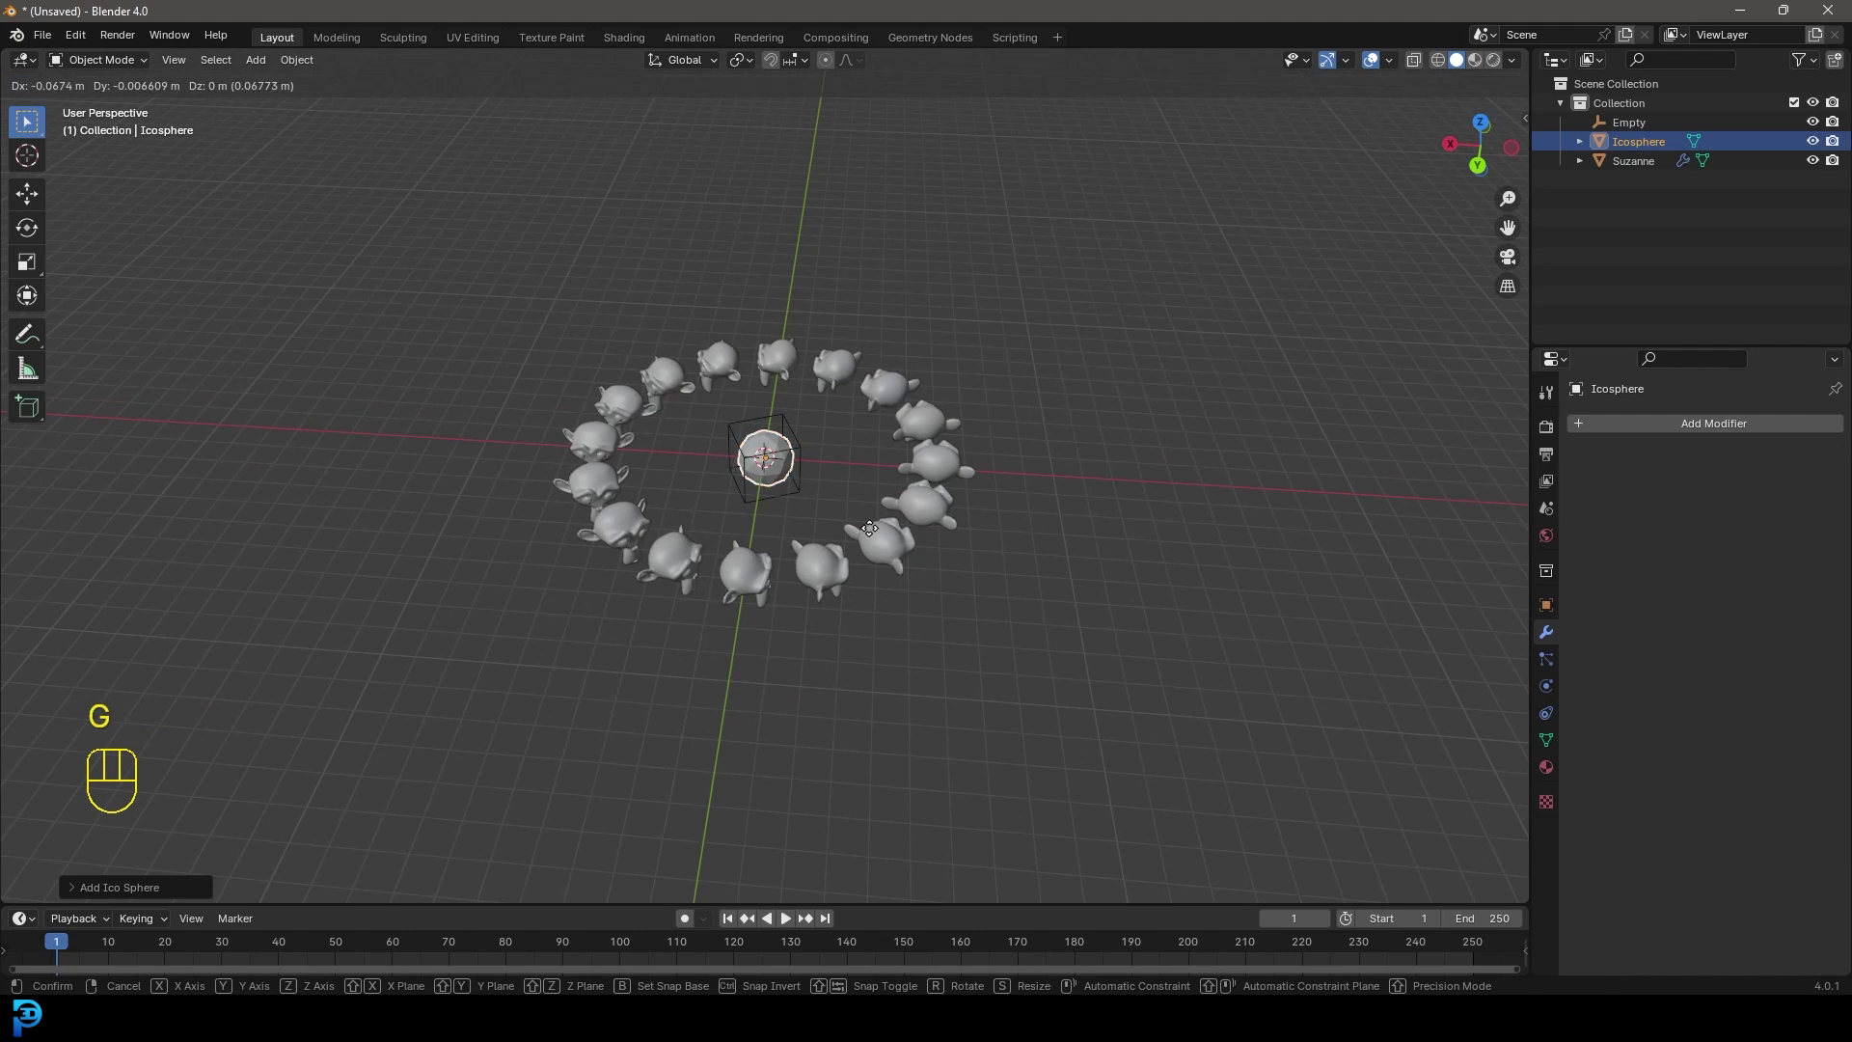
key("z")
left_click(880, 357)
Step: Give the sphere an Array modifier with Count 9 and Relative Offset Factor X 1.4
left_click(1713, 423)
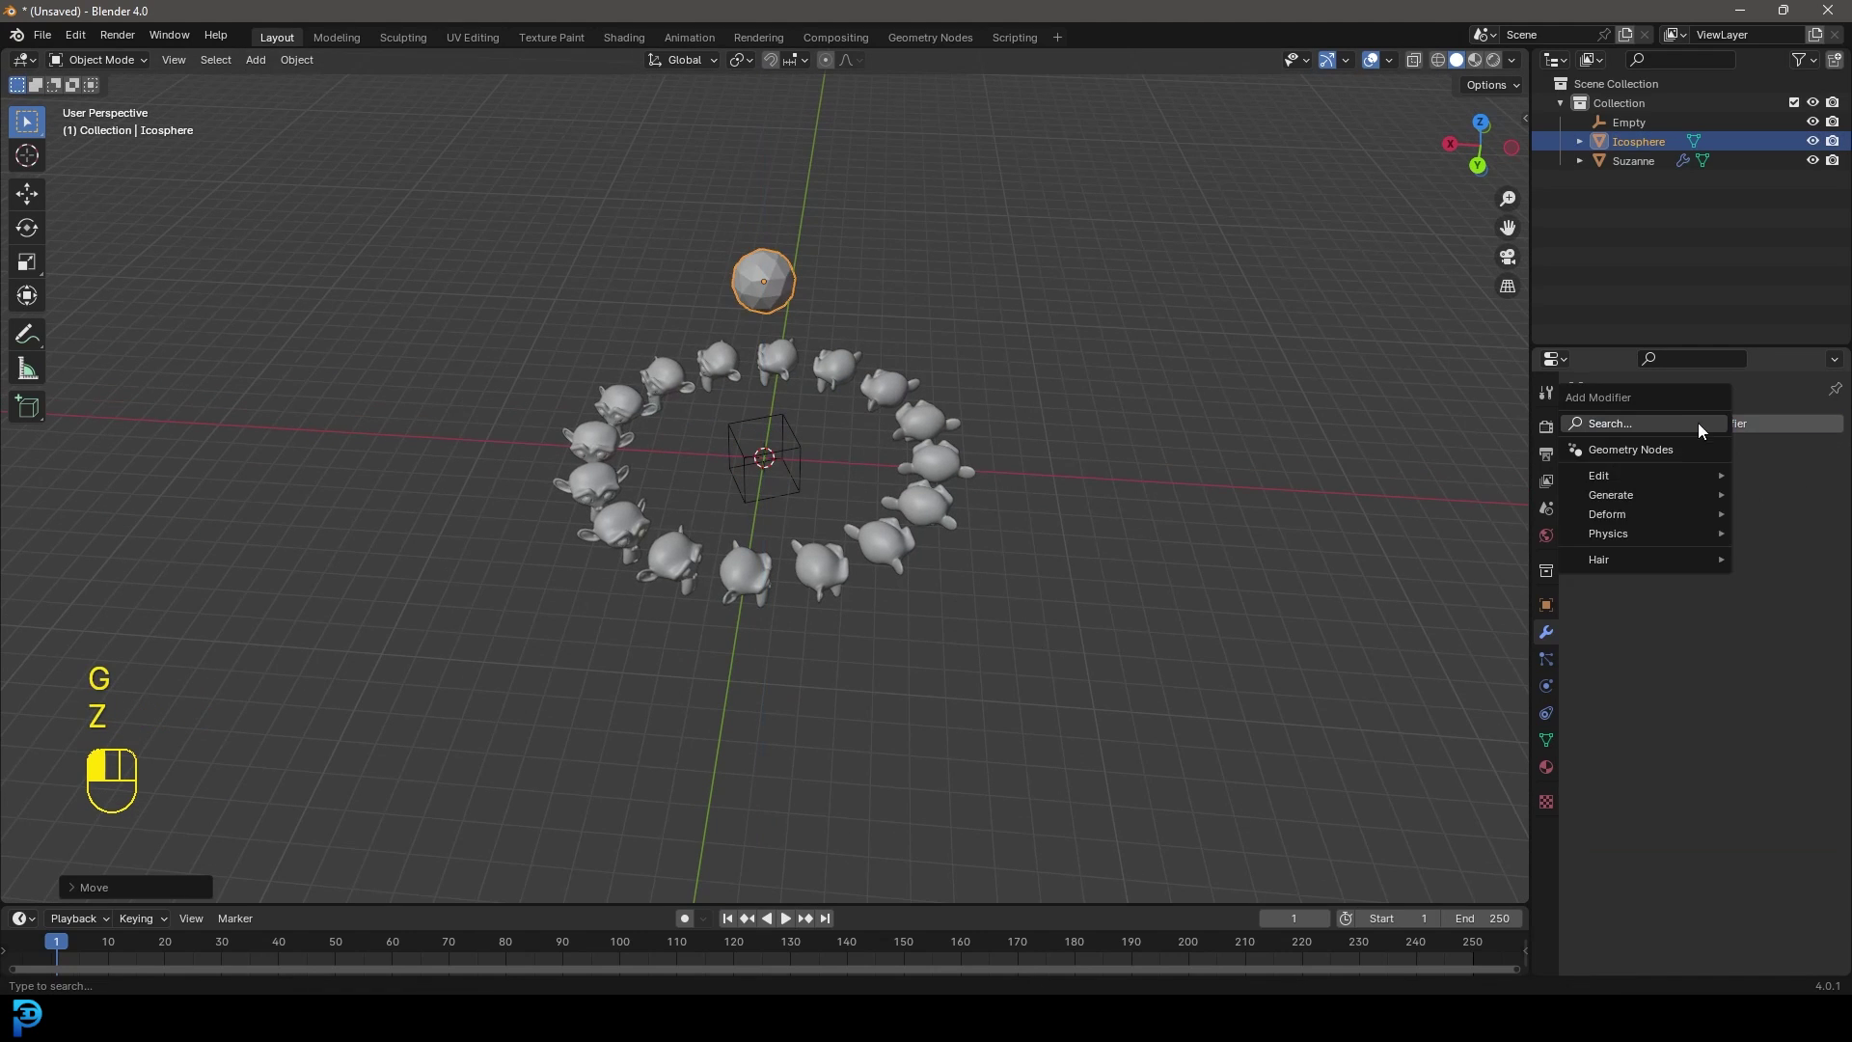
left_click(1648, 420)
type("array")
key("Return")
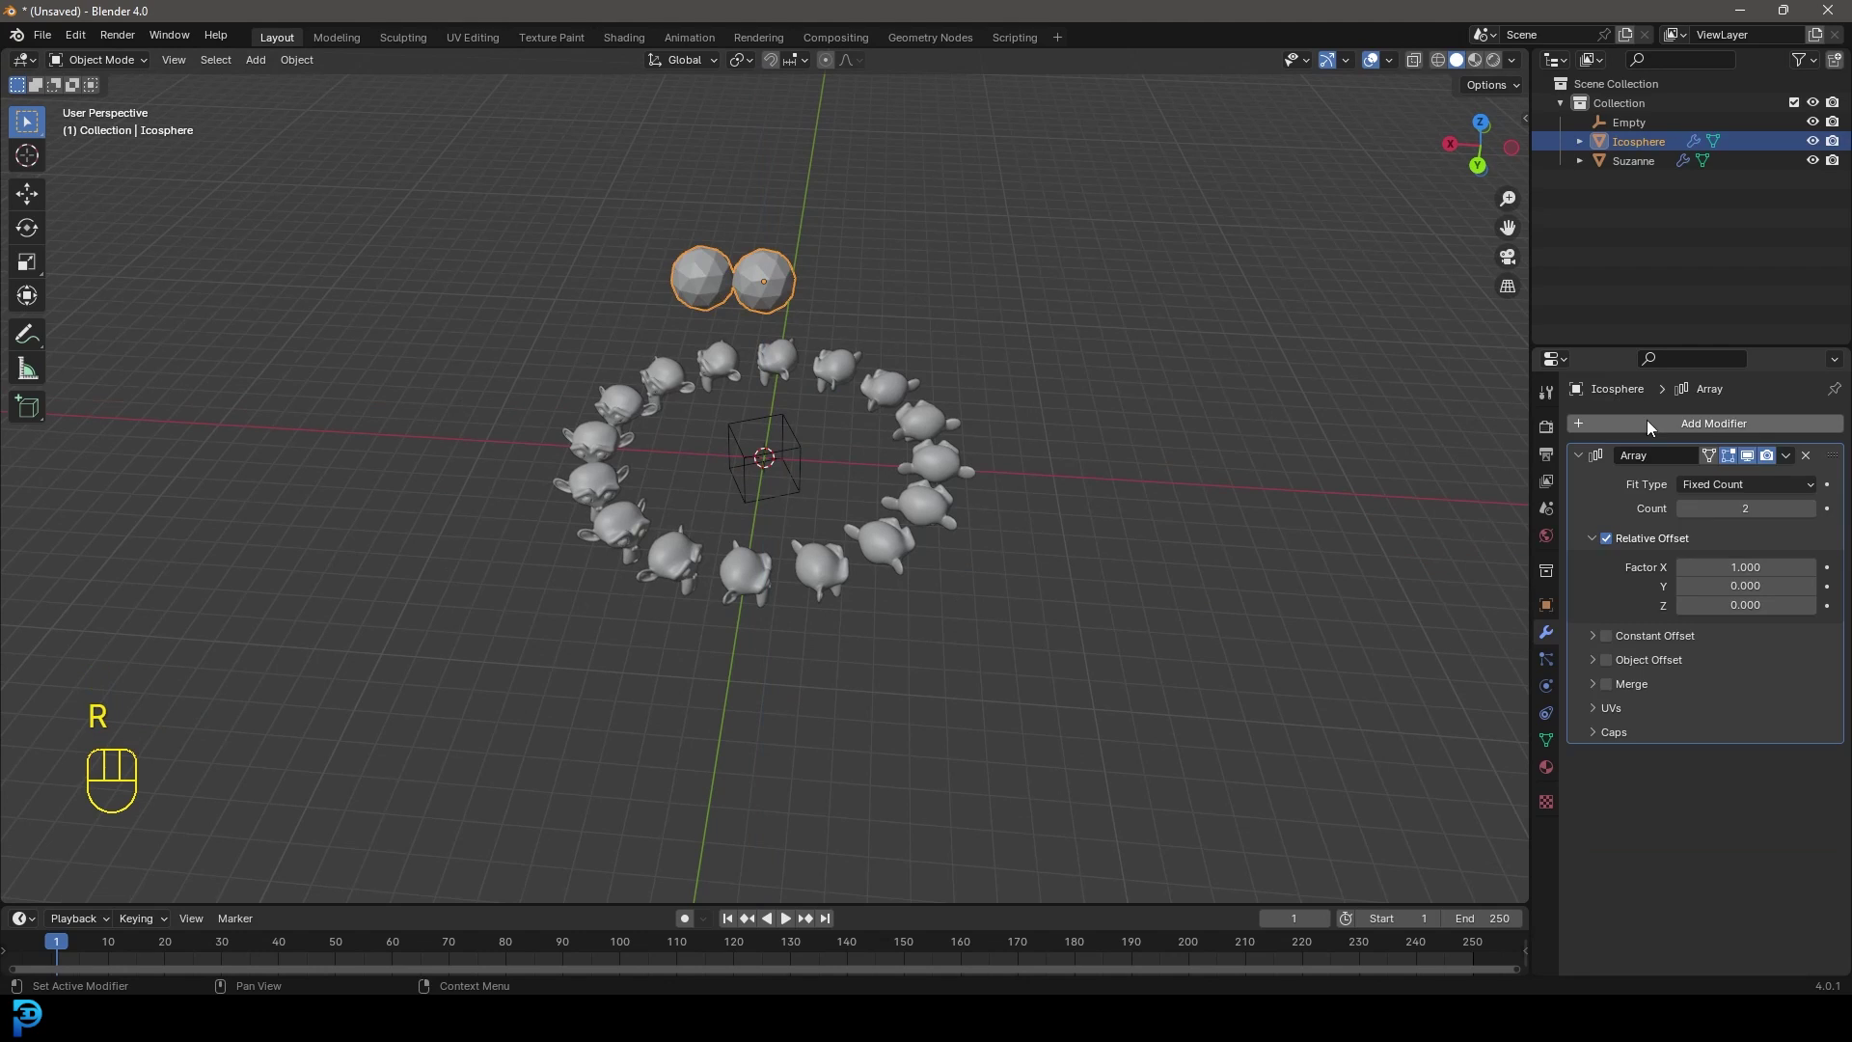
left_click_drag(1746, 508, 1784, 508)
mouse_move(1746, 568)
left_mouse_down()
mouse_move(1804, 567)
mouse_move(1765, 567)
left_mouse_up()
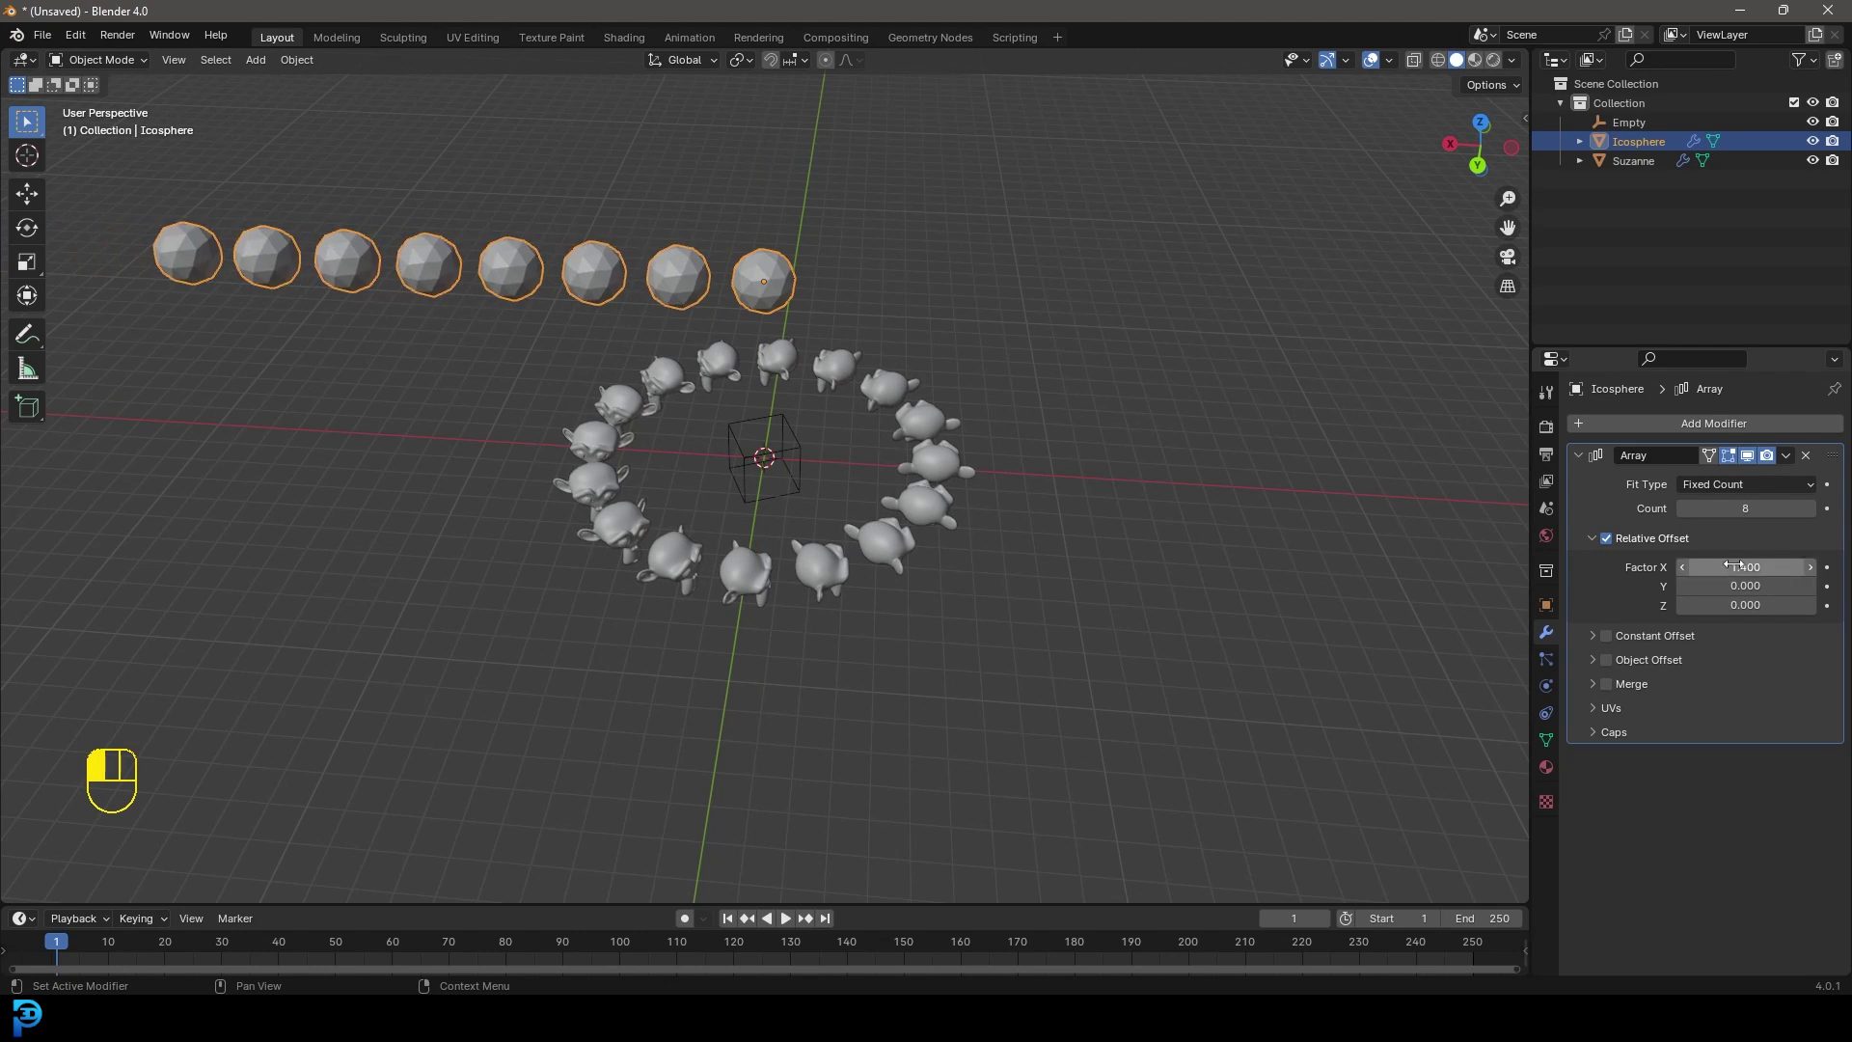
middle_click_drag(868, 386, 897, 415)
mouse_move(1746, 508)
left_mouse_down("shift")
mouse_move(1698, 508)
mouse_move(1756, 509)
left_mouse_up("shift")
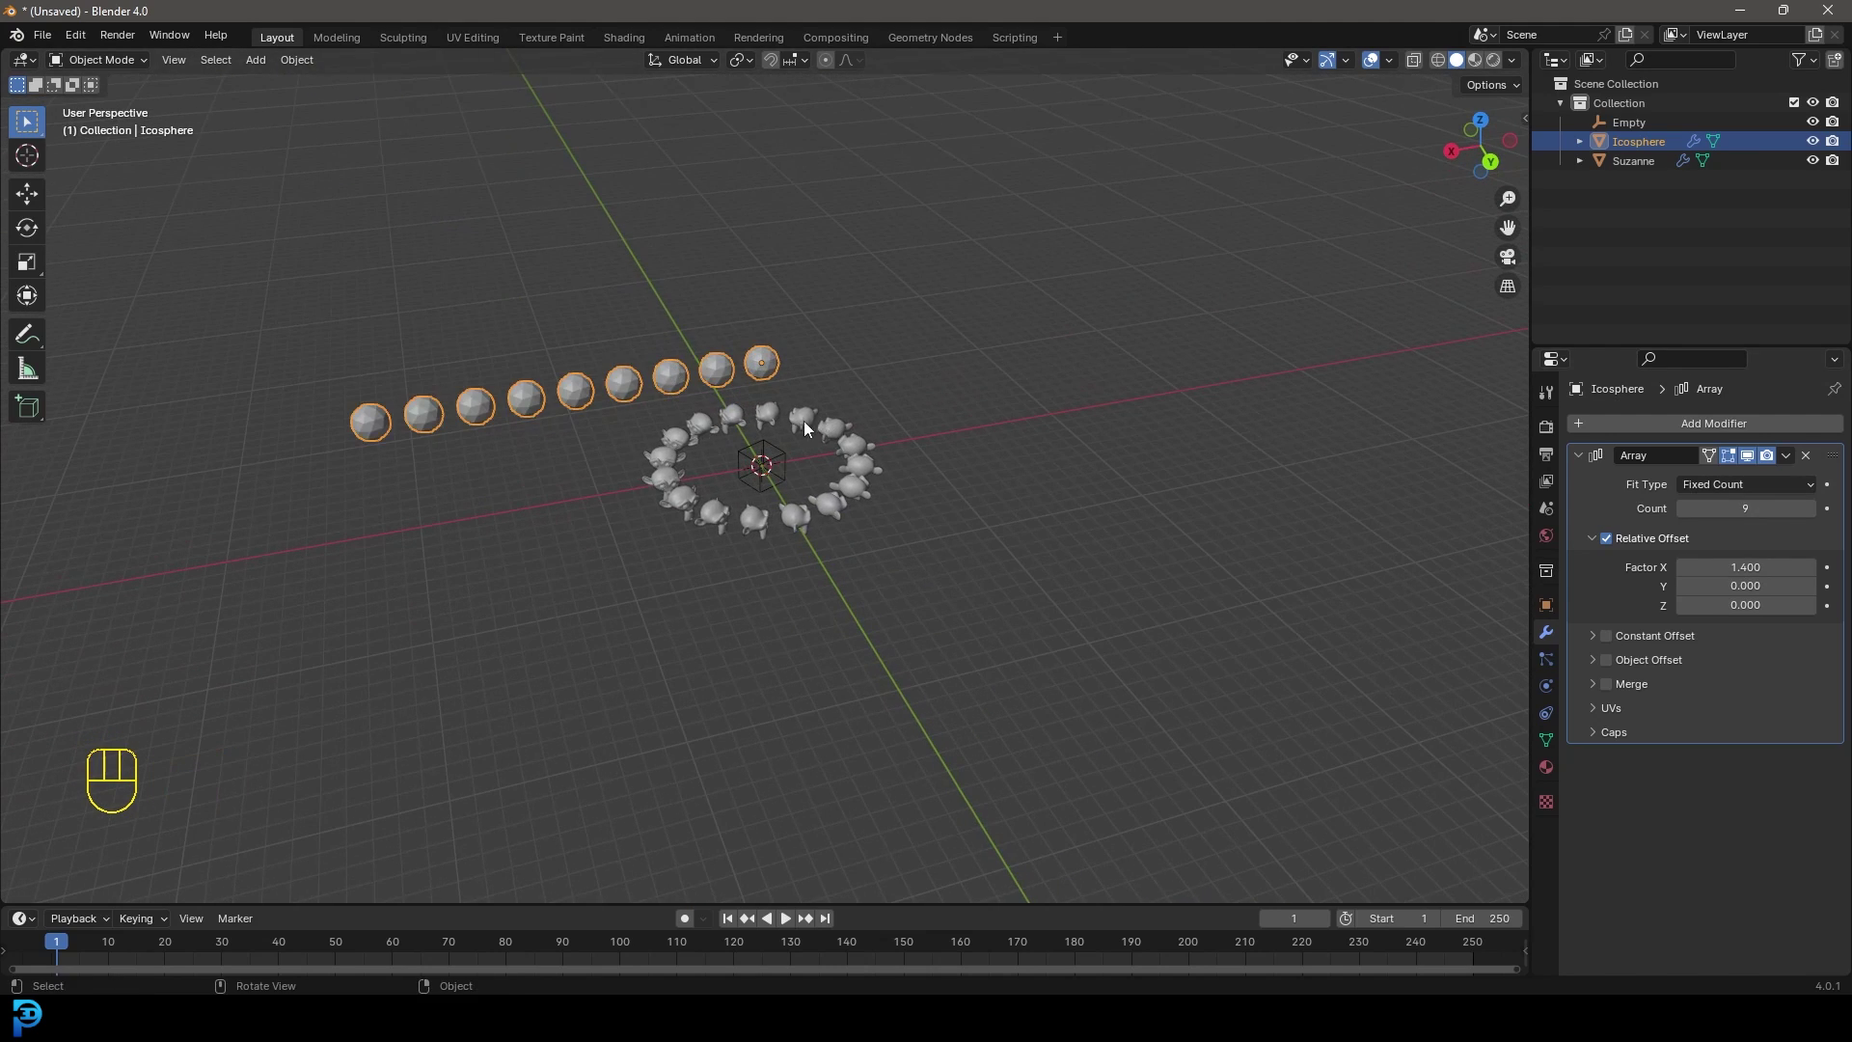
middle_click_drag(806, 429, 798, 371)
scroll(799, 370, "up", 3)
left_click(800, 351)
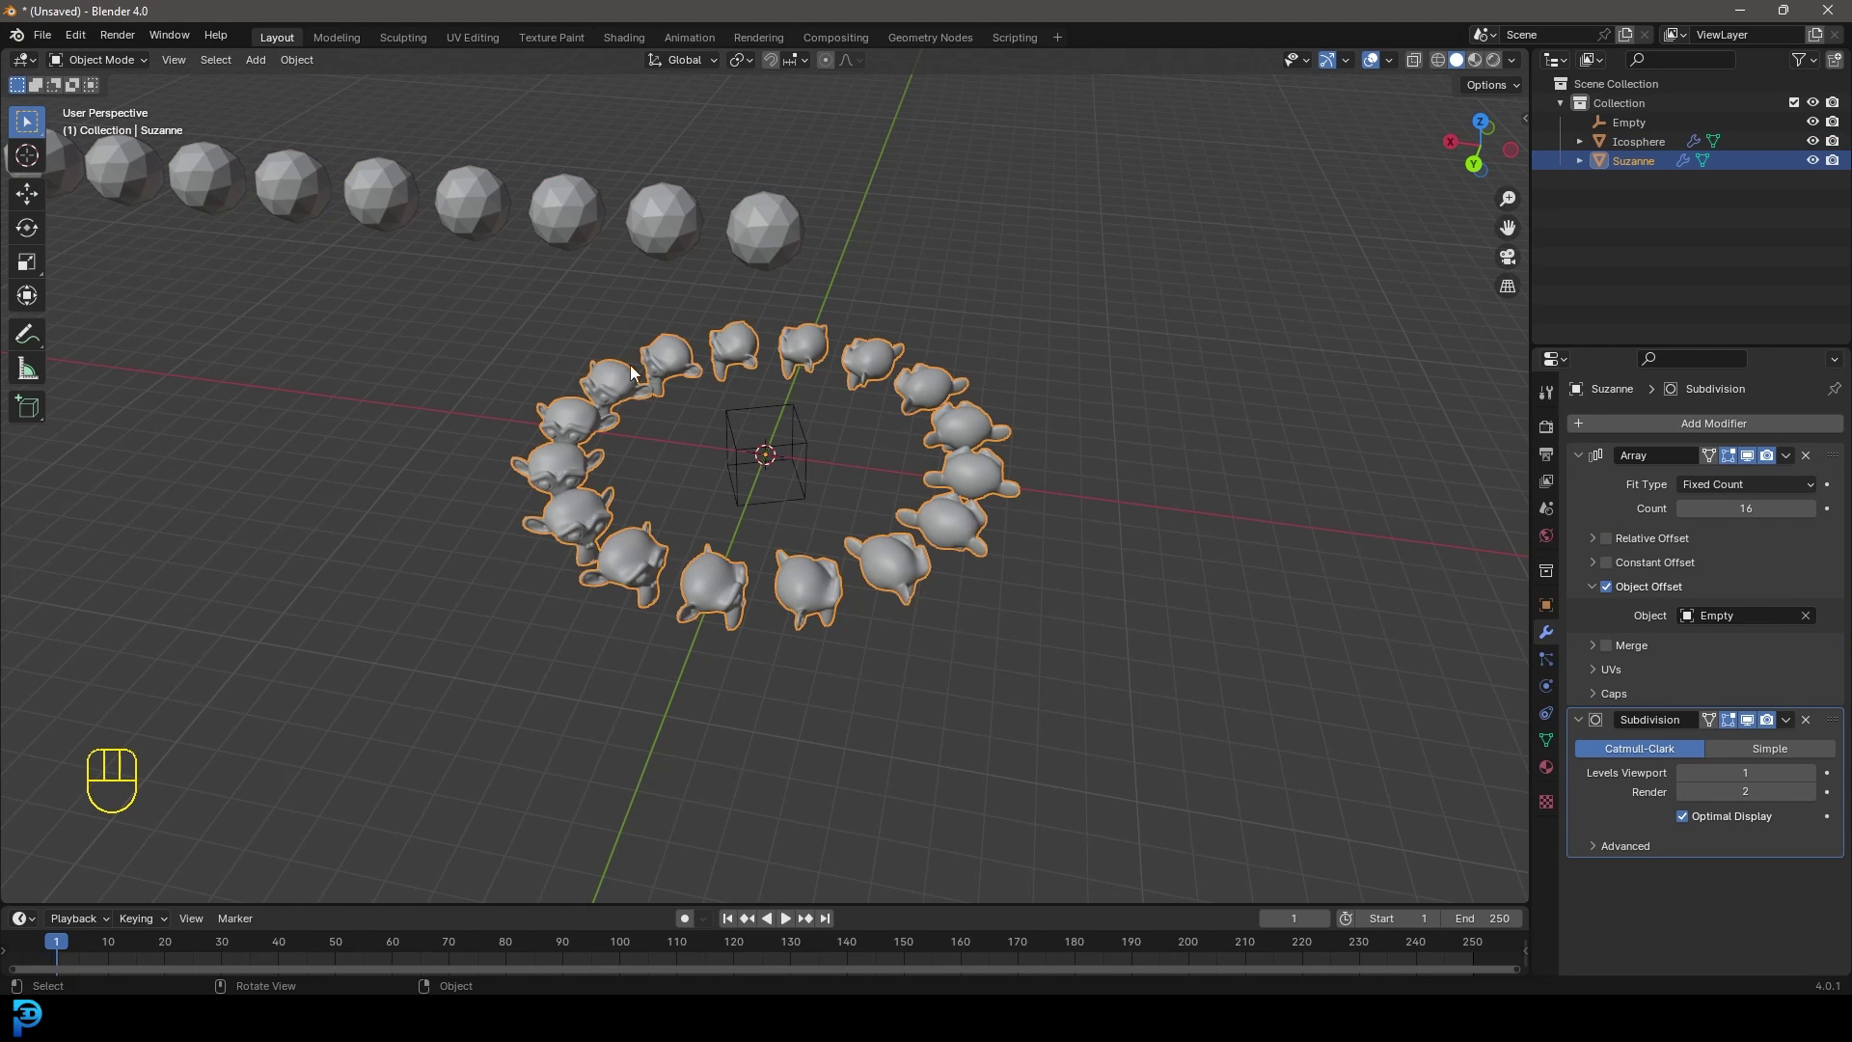
left_click(765, 460)
key("r")
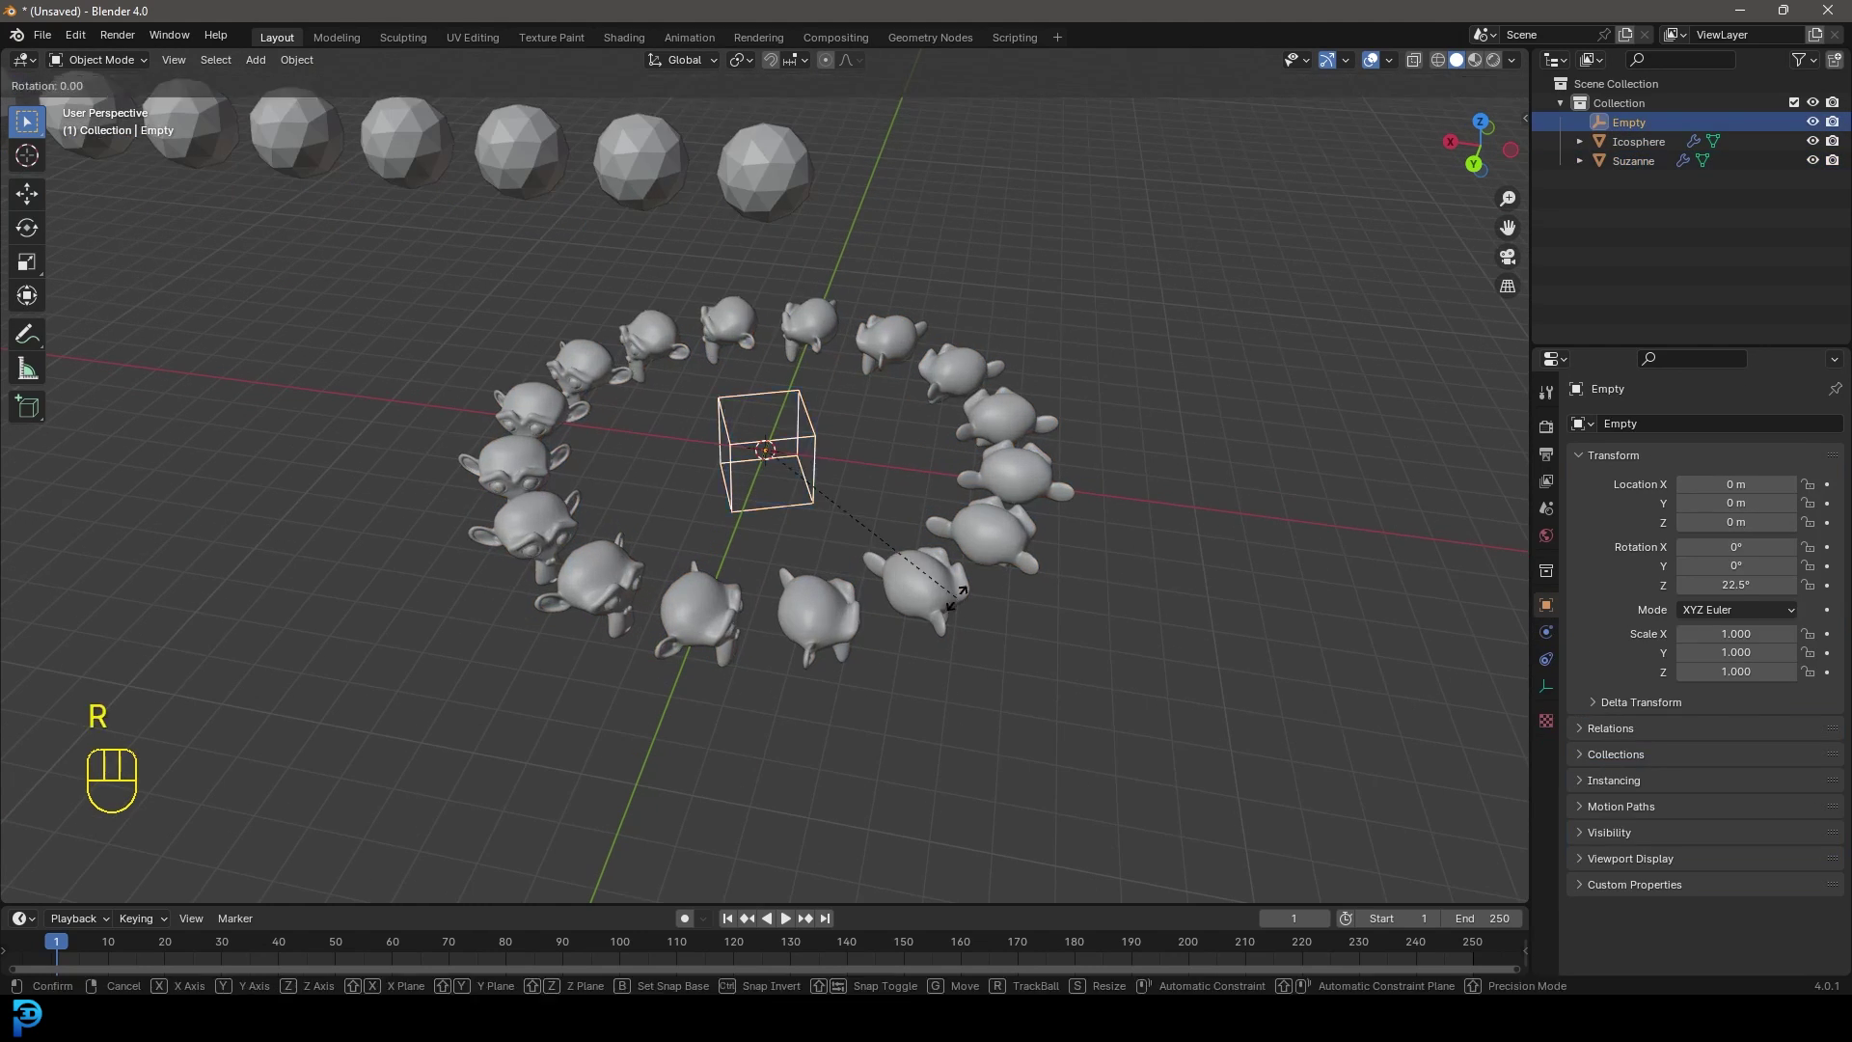
key("z")
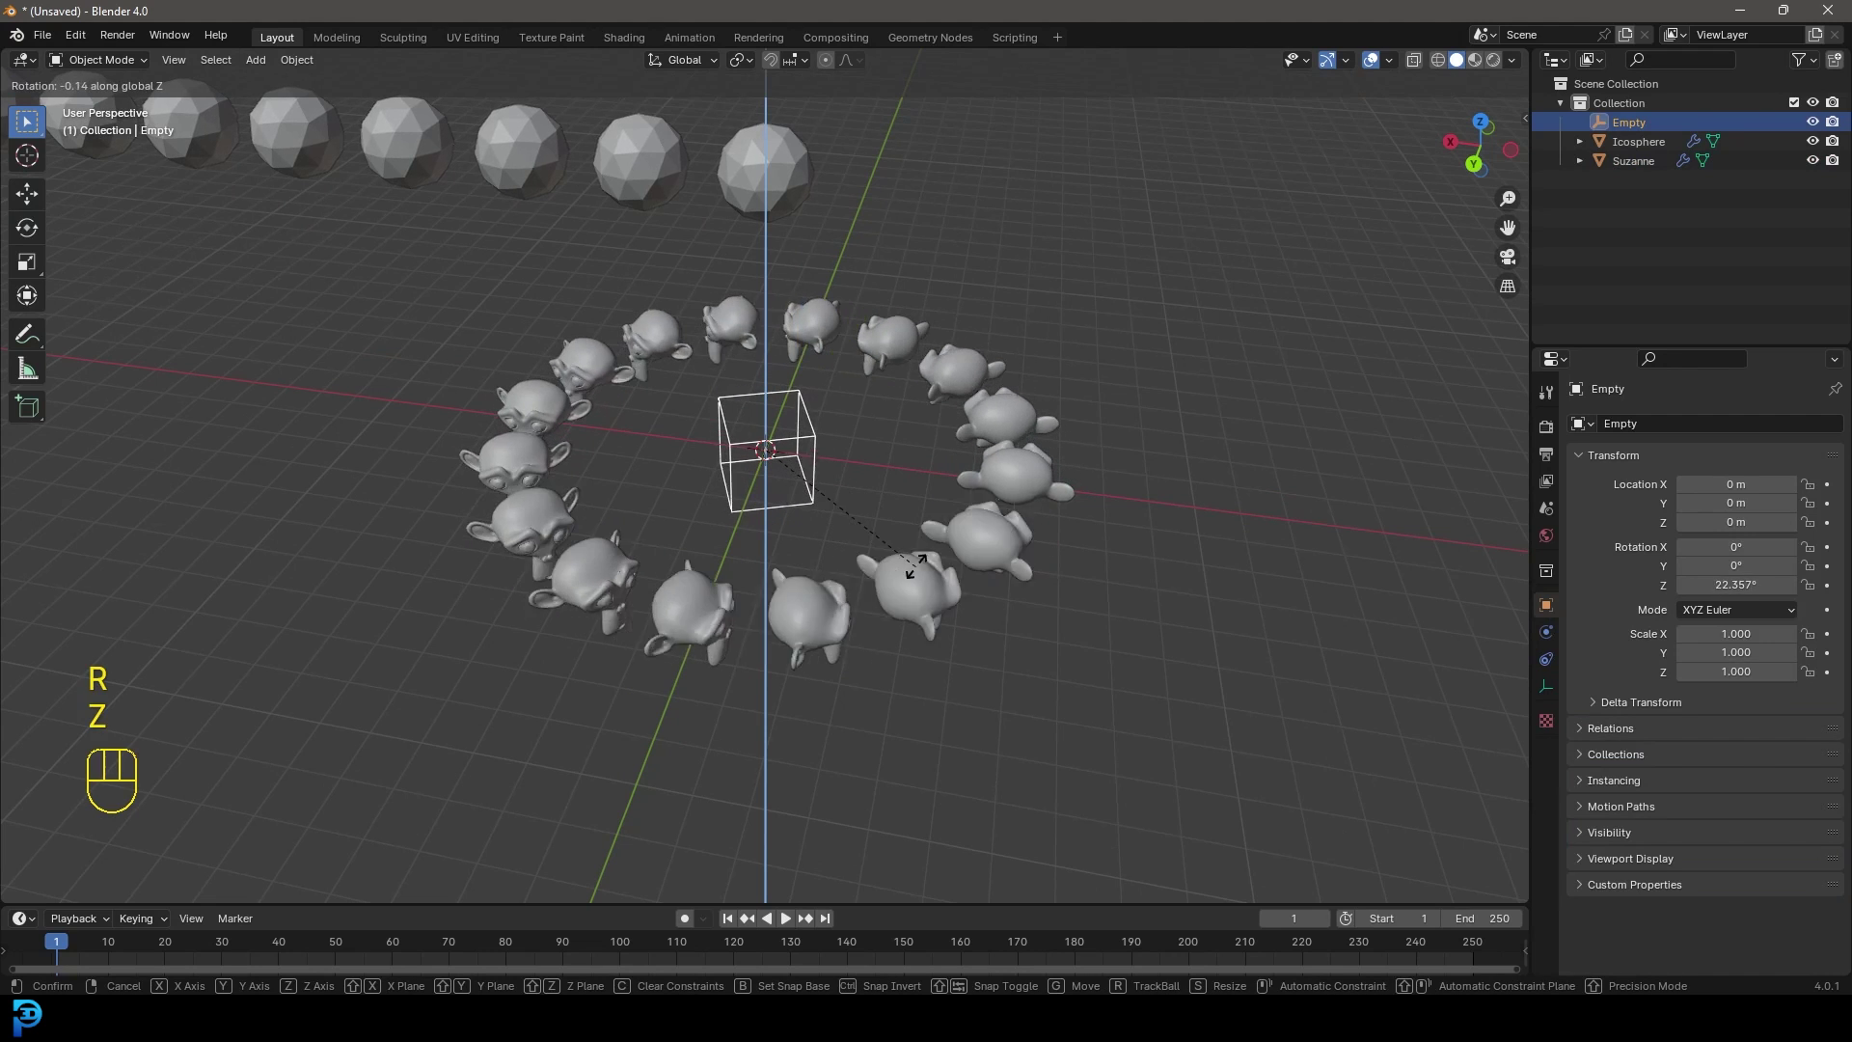
right_click(908, 575)
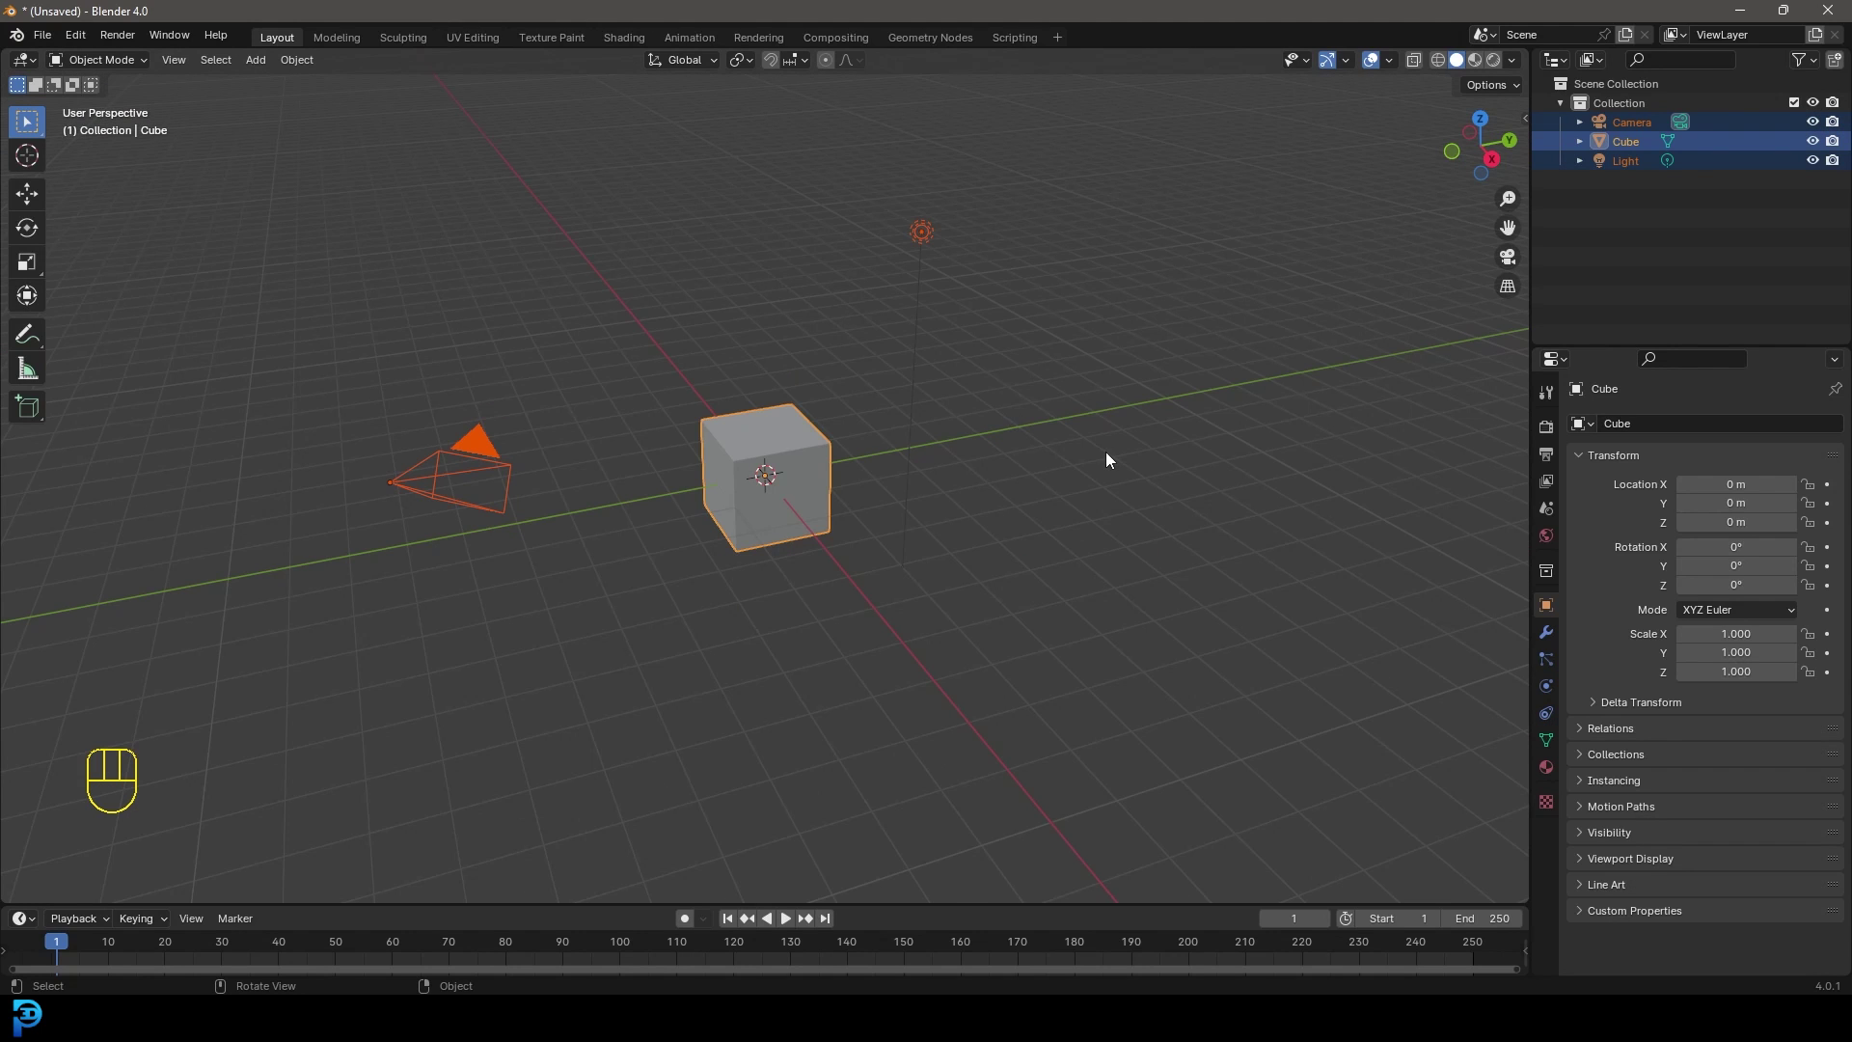
Step: Delete the default camera, cube and light and add a Suzanne monkey mesh
left_click_drag(385, 627, 1028, 149)
key("Delete")
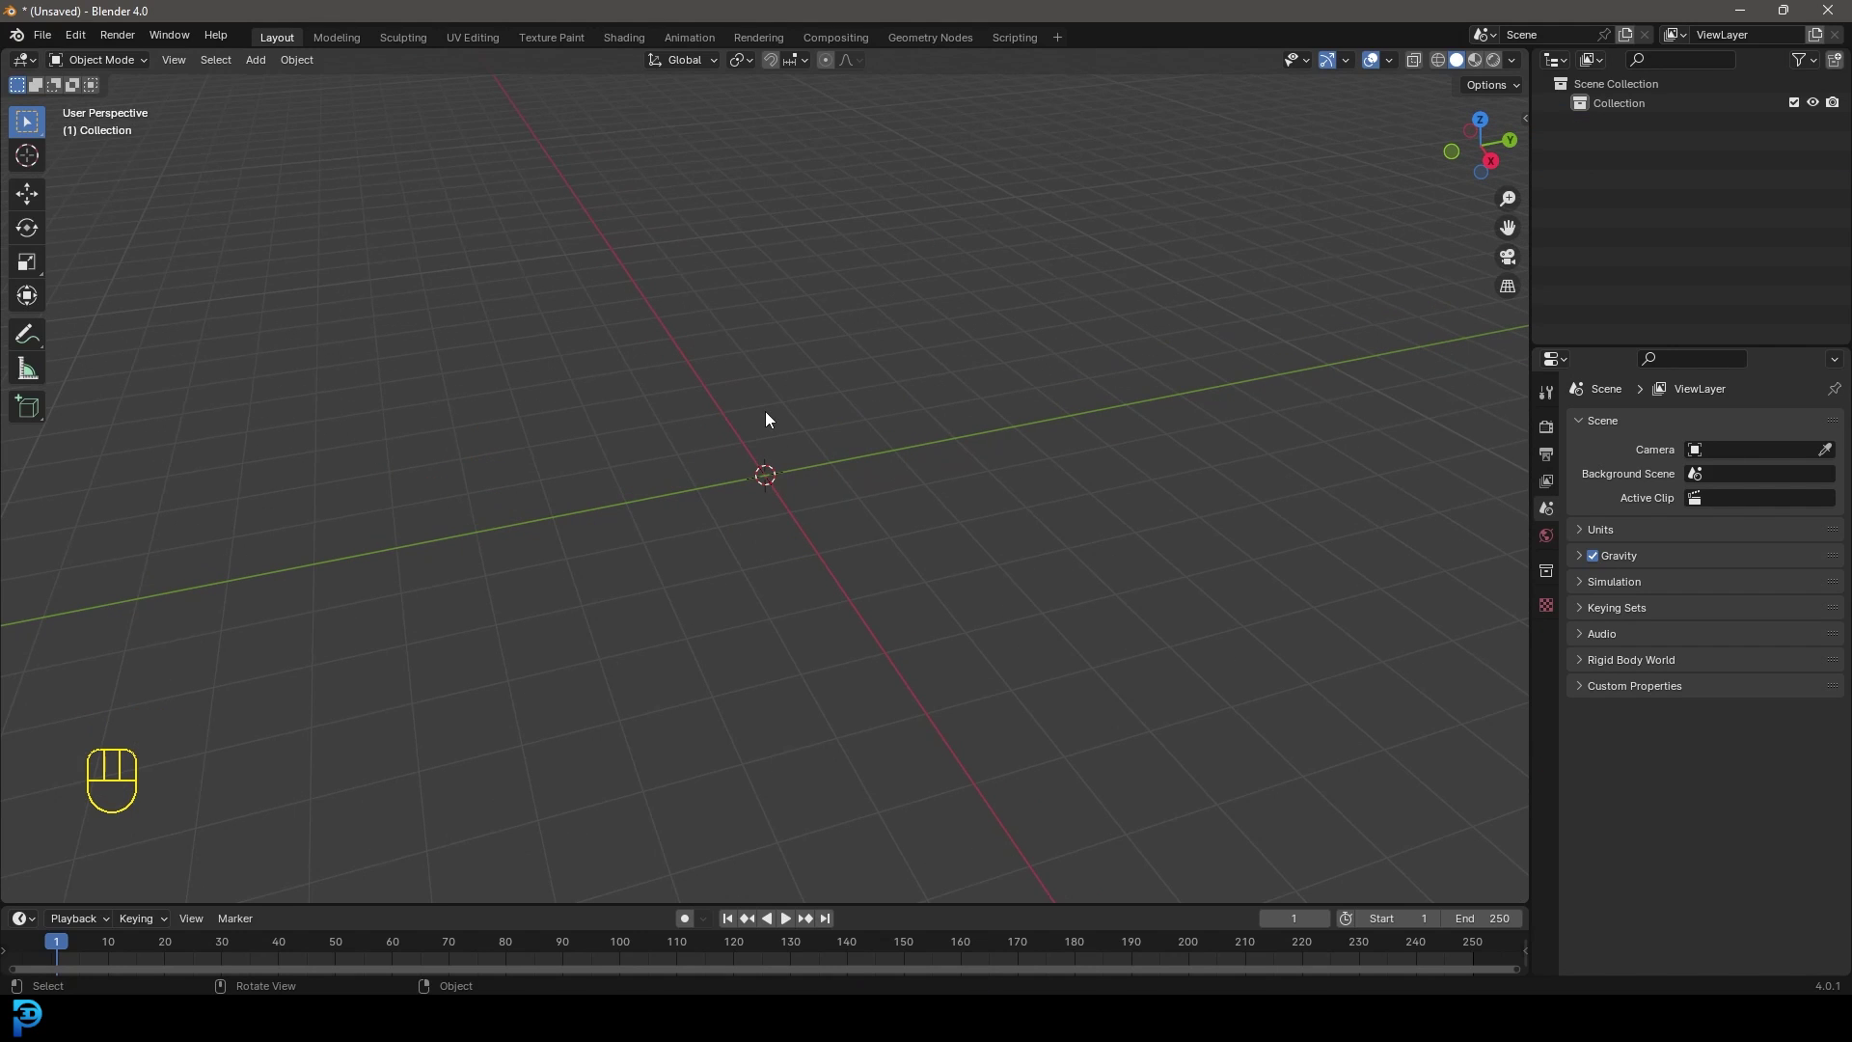
key("shift+a")
mouse_move(727, 439)
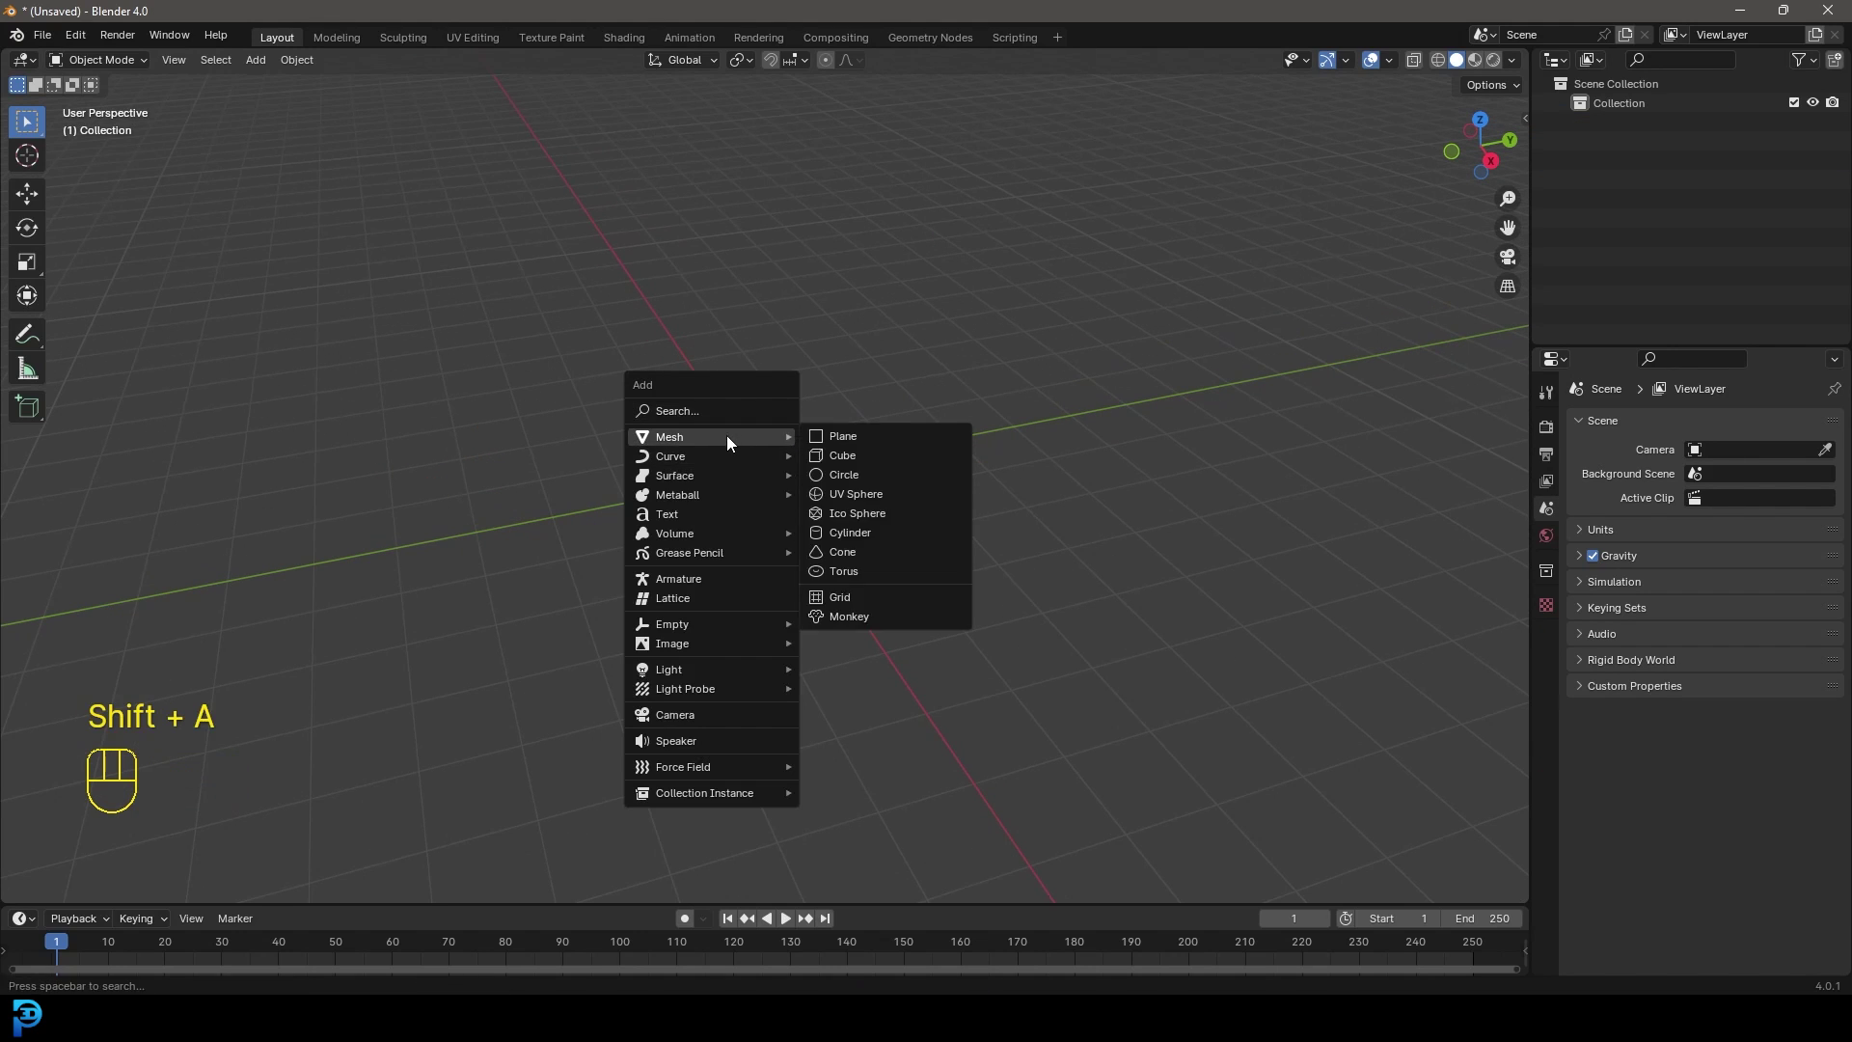
left_click(855, 616)
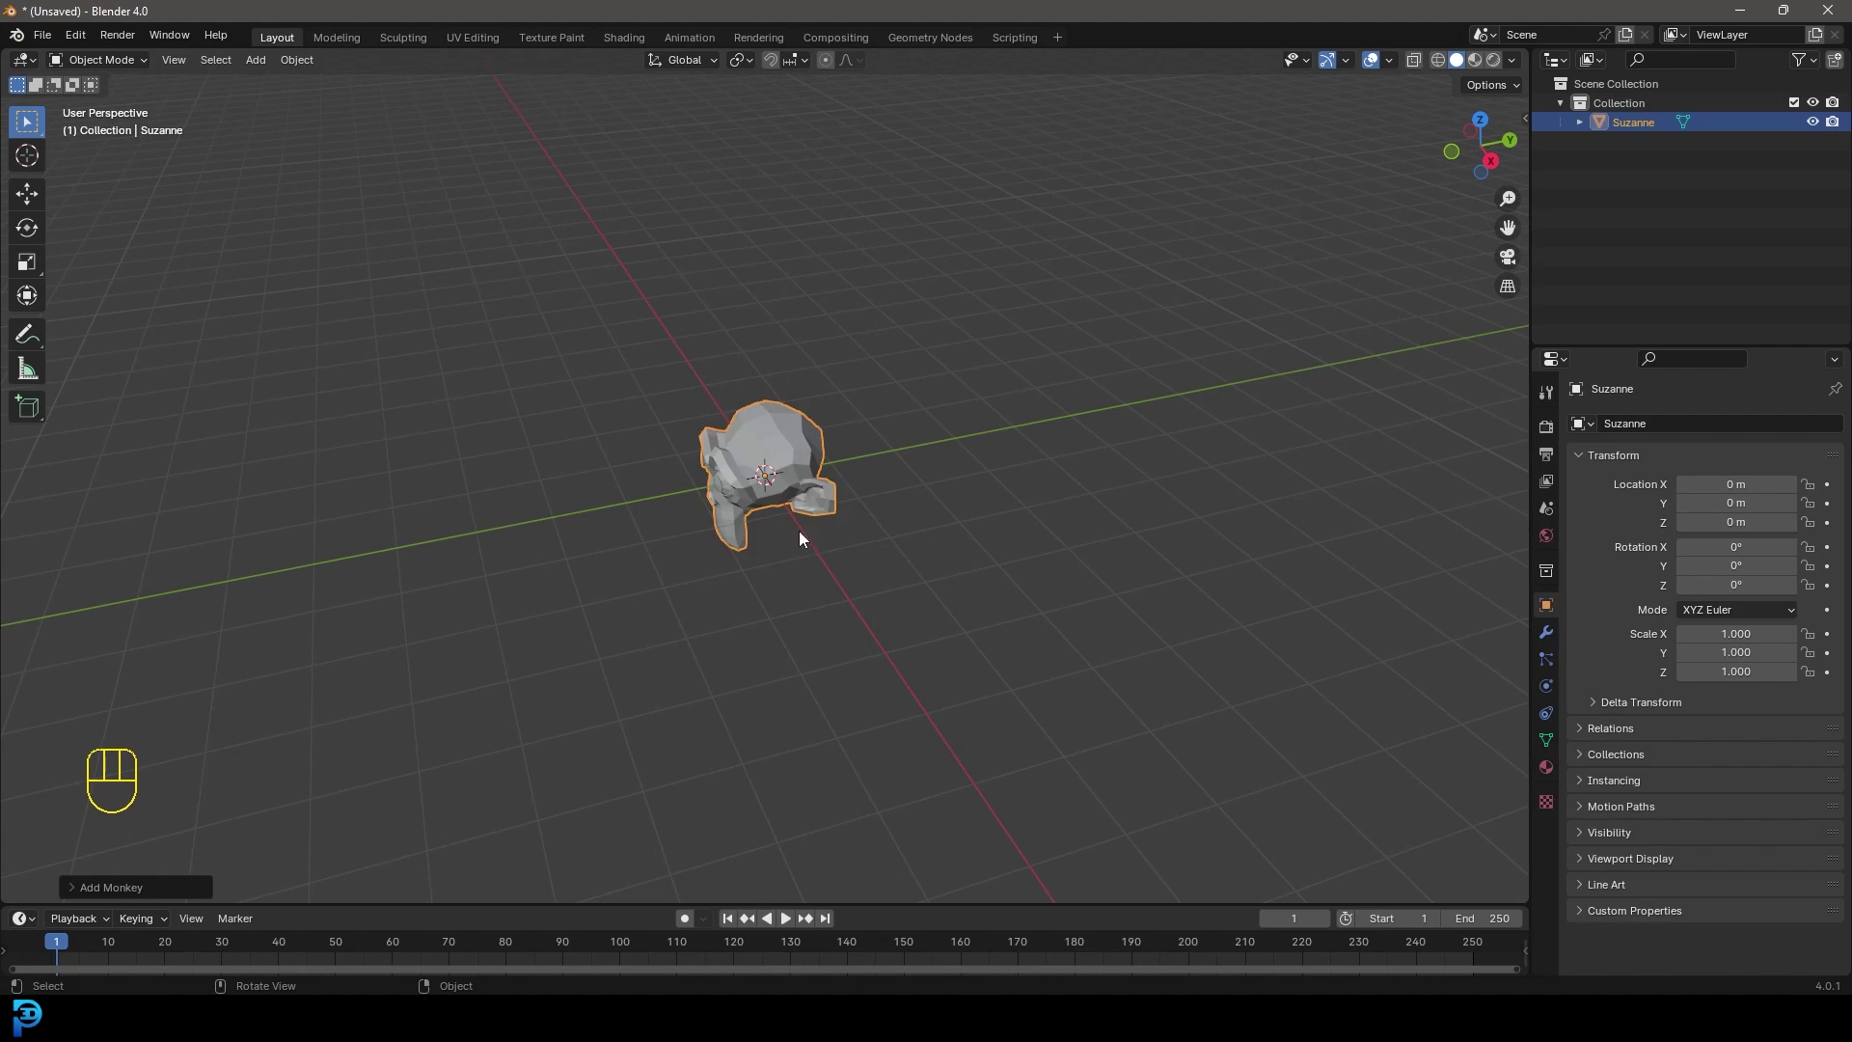
Step: Shade the monkey smooth and switch to the front orthographic view
right_click(777, 334)
left_click(712, 334)
scroll(708, 494, "down", 5)
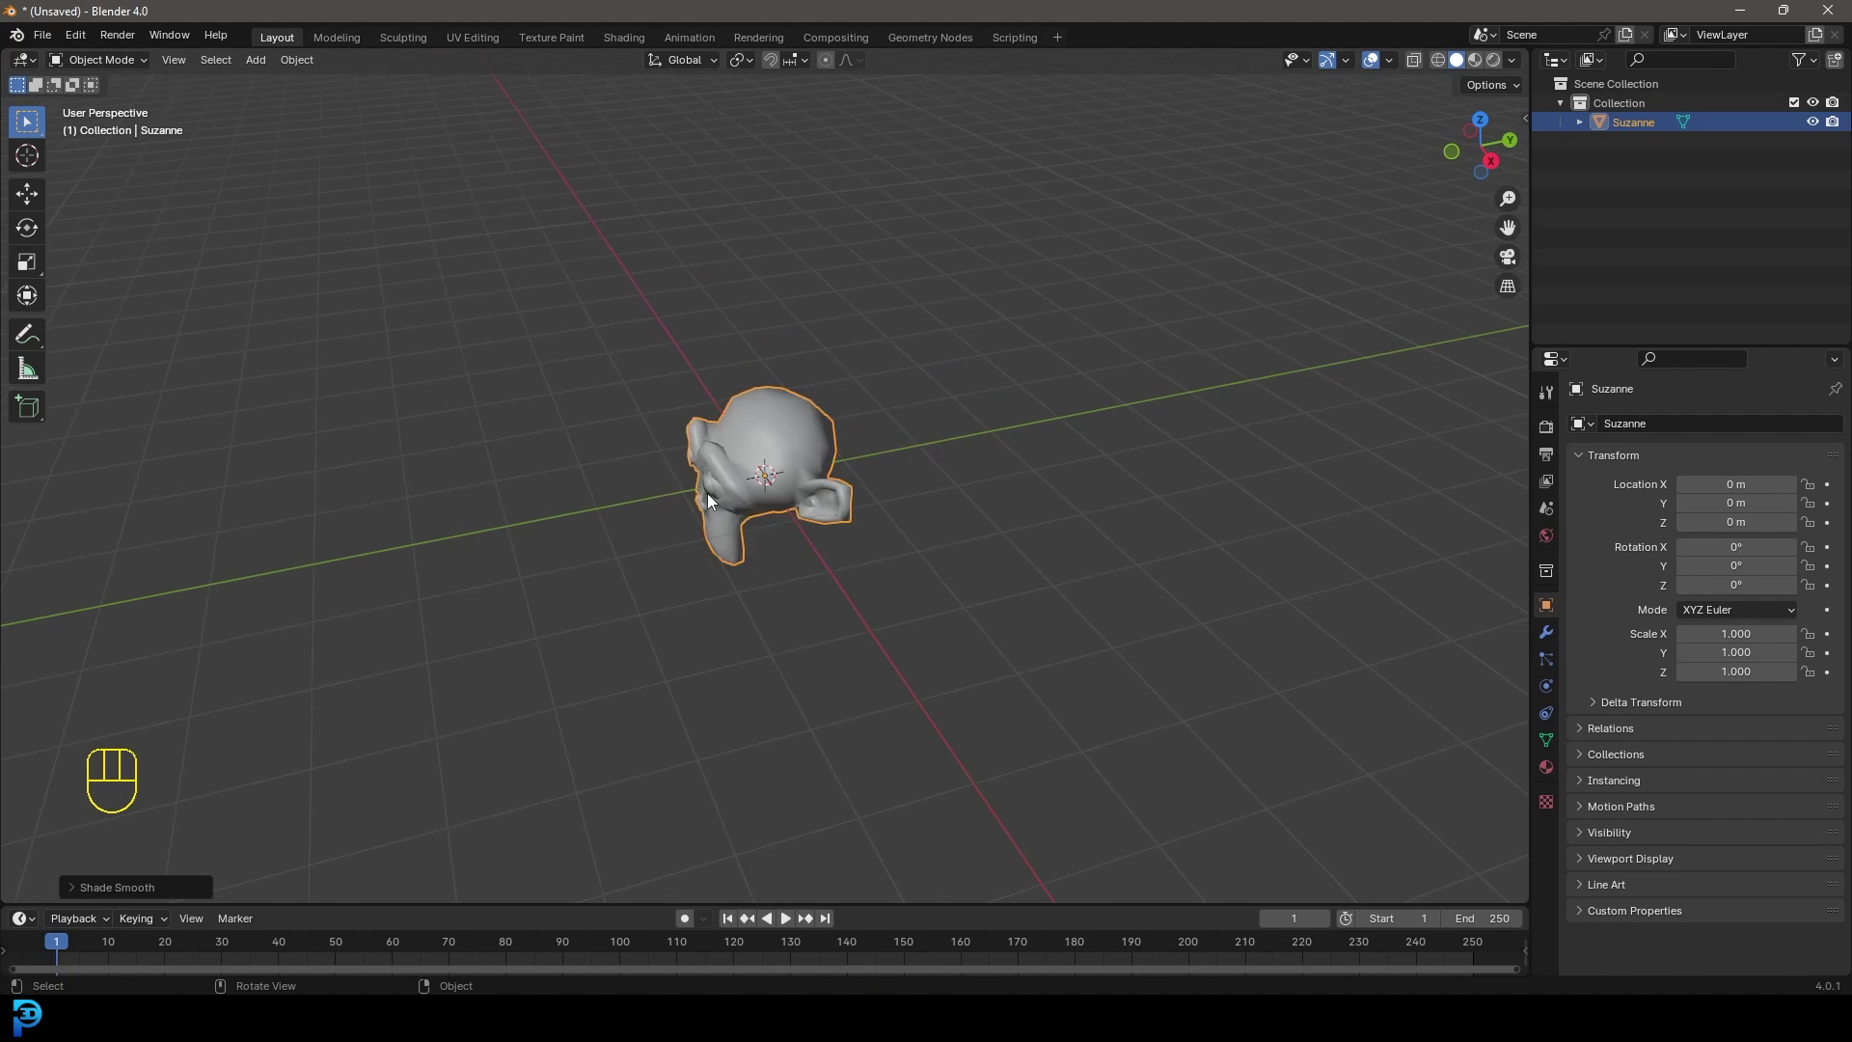
middle_click_drag(708, 494, 822, 470)
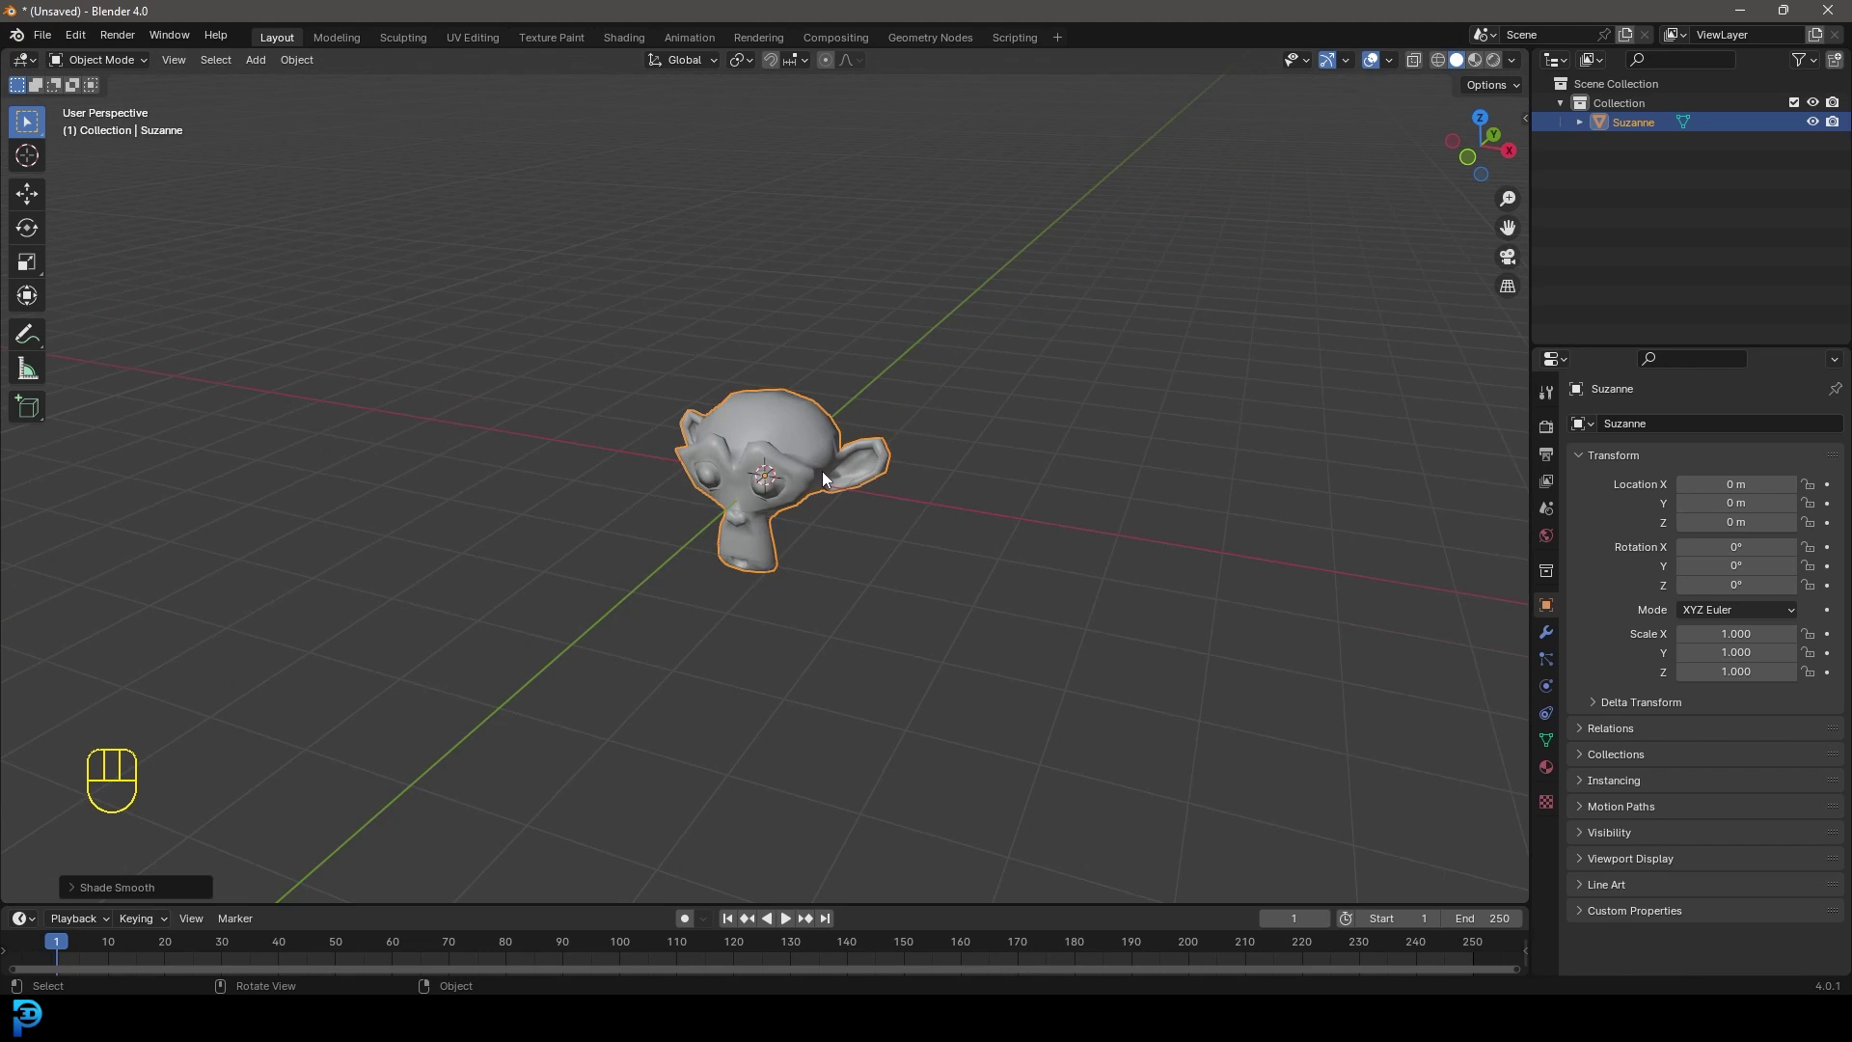
key("KP_1")
scroll(841, 447, "up", 5)
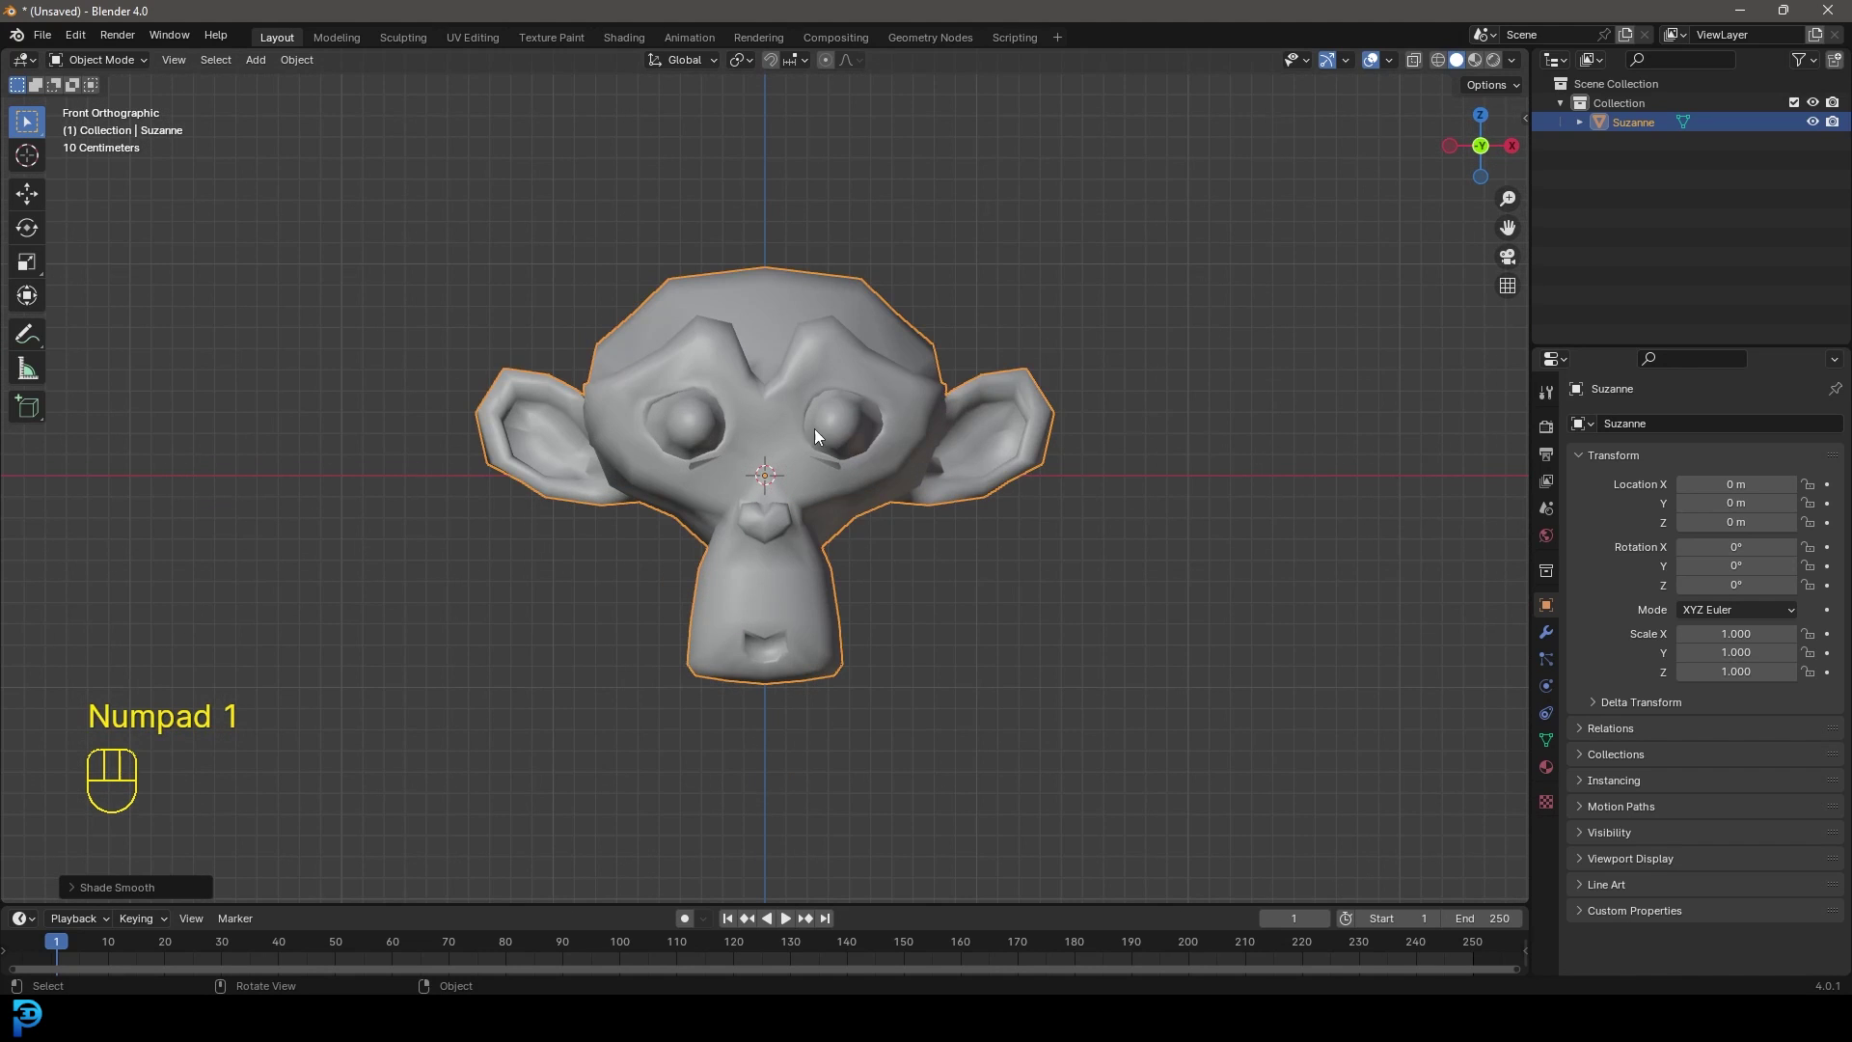
scroll(813, 389, "down", 4)
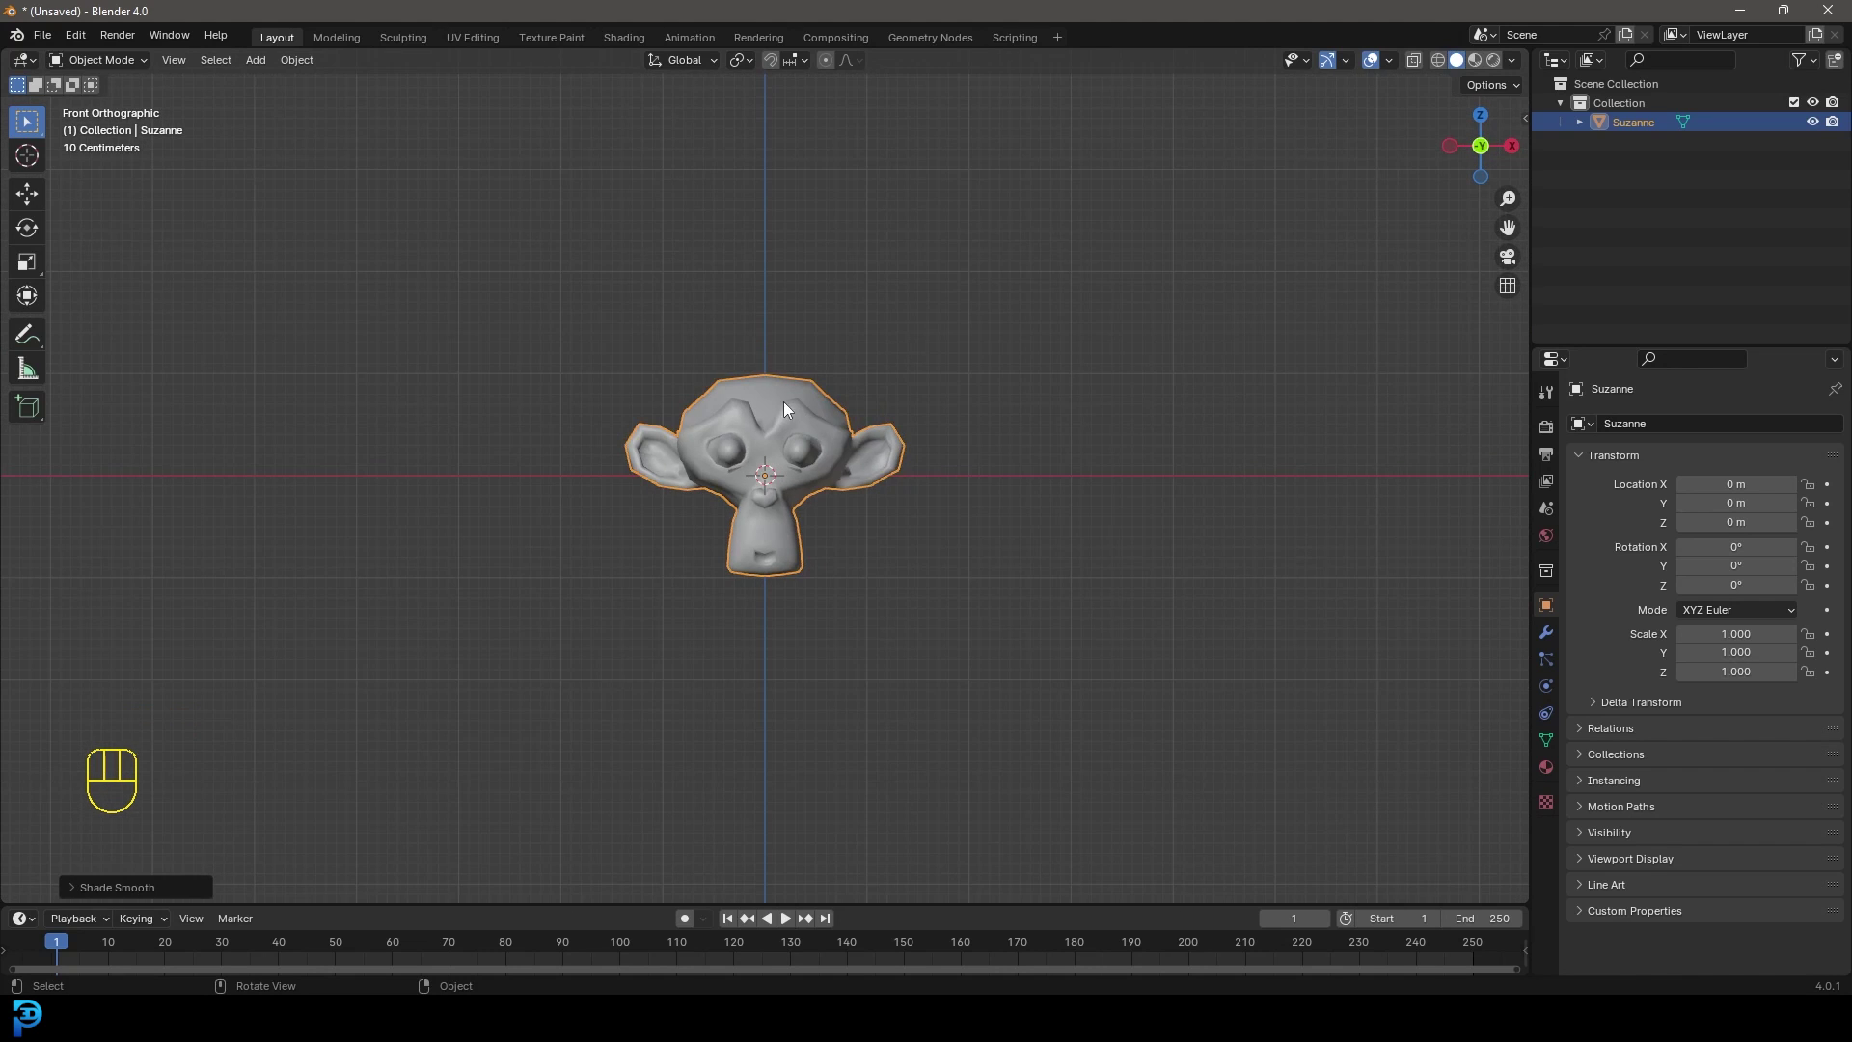
left_click(784, 408)
middle_click_drag(738, 379, 835, 484)
scroll(836, 484, "up", 8)
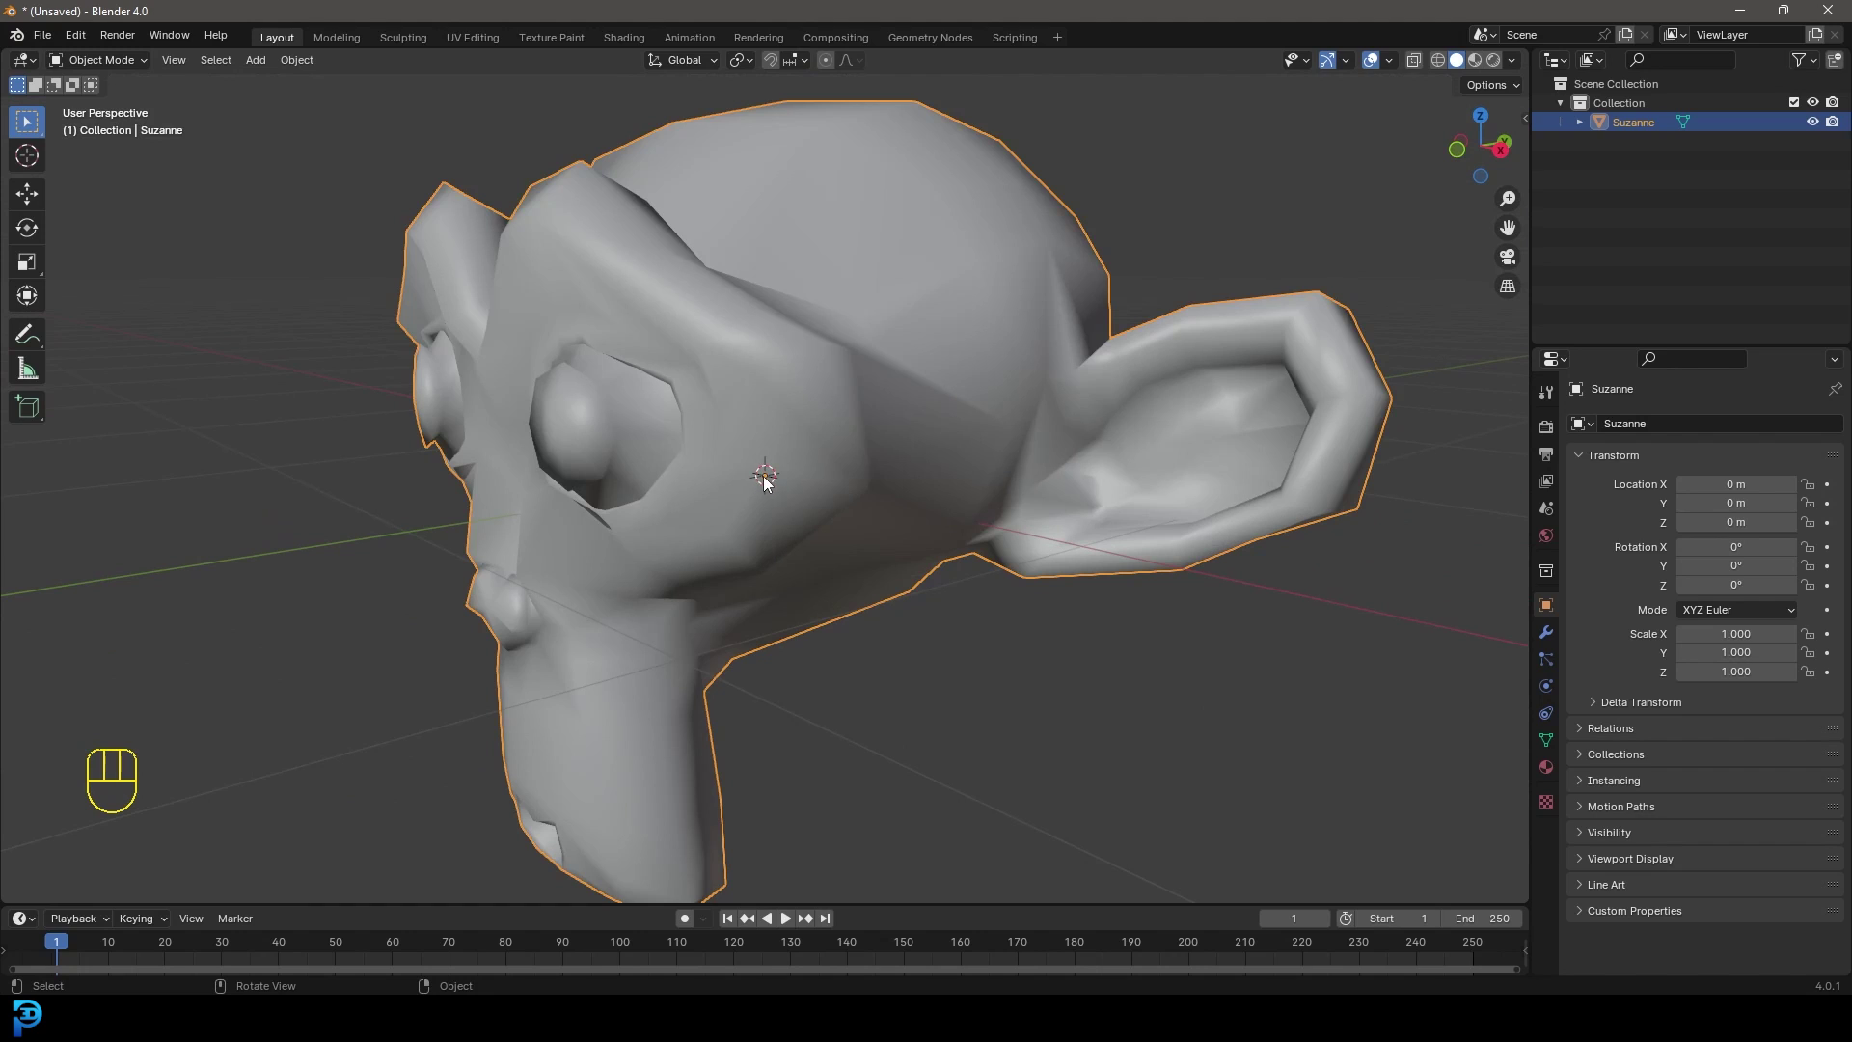
left_click(1391, 60)
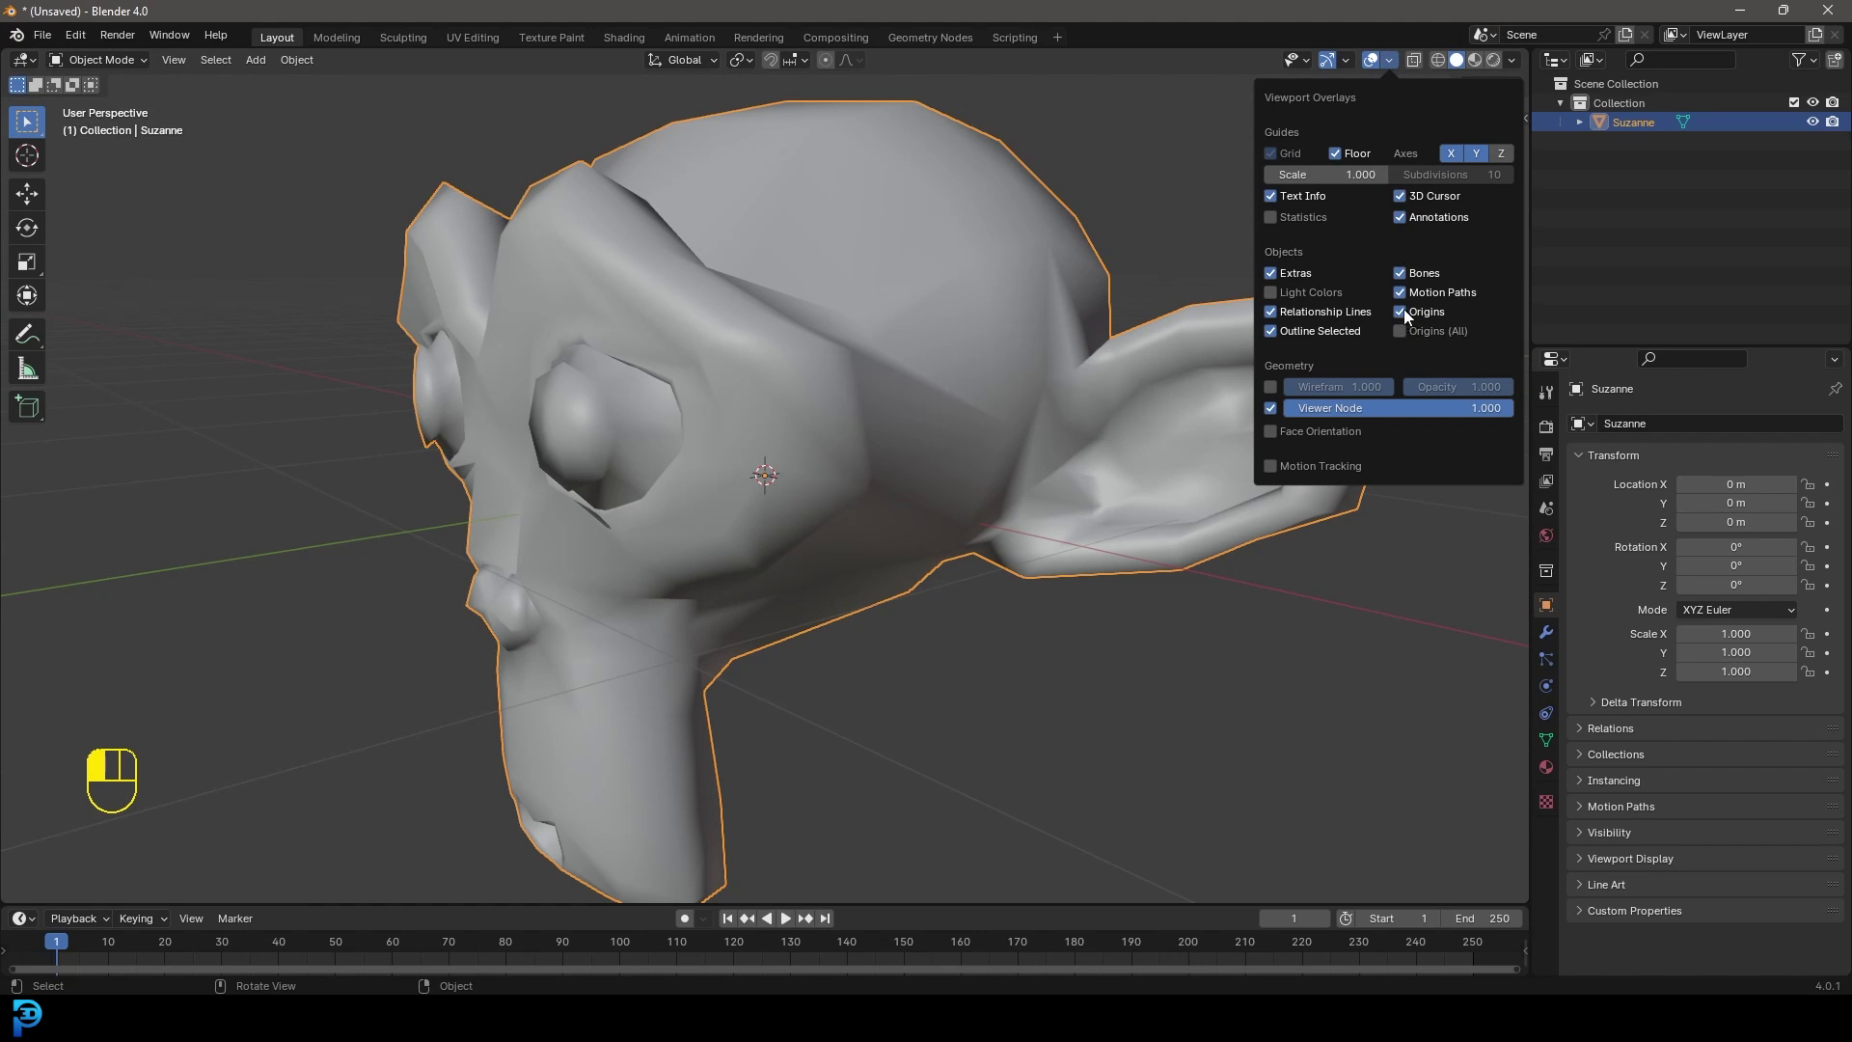
scroll(725, 415, "down", 8)
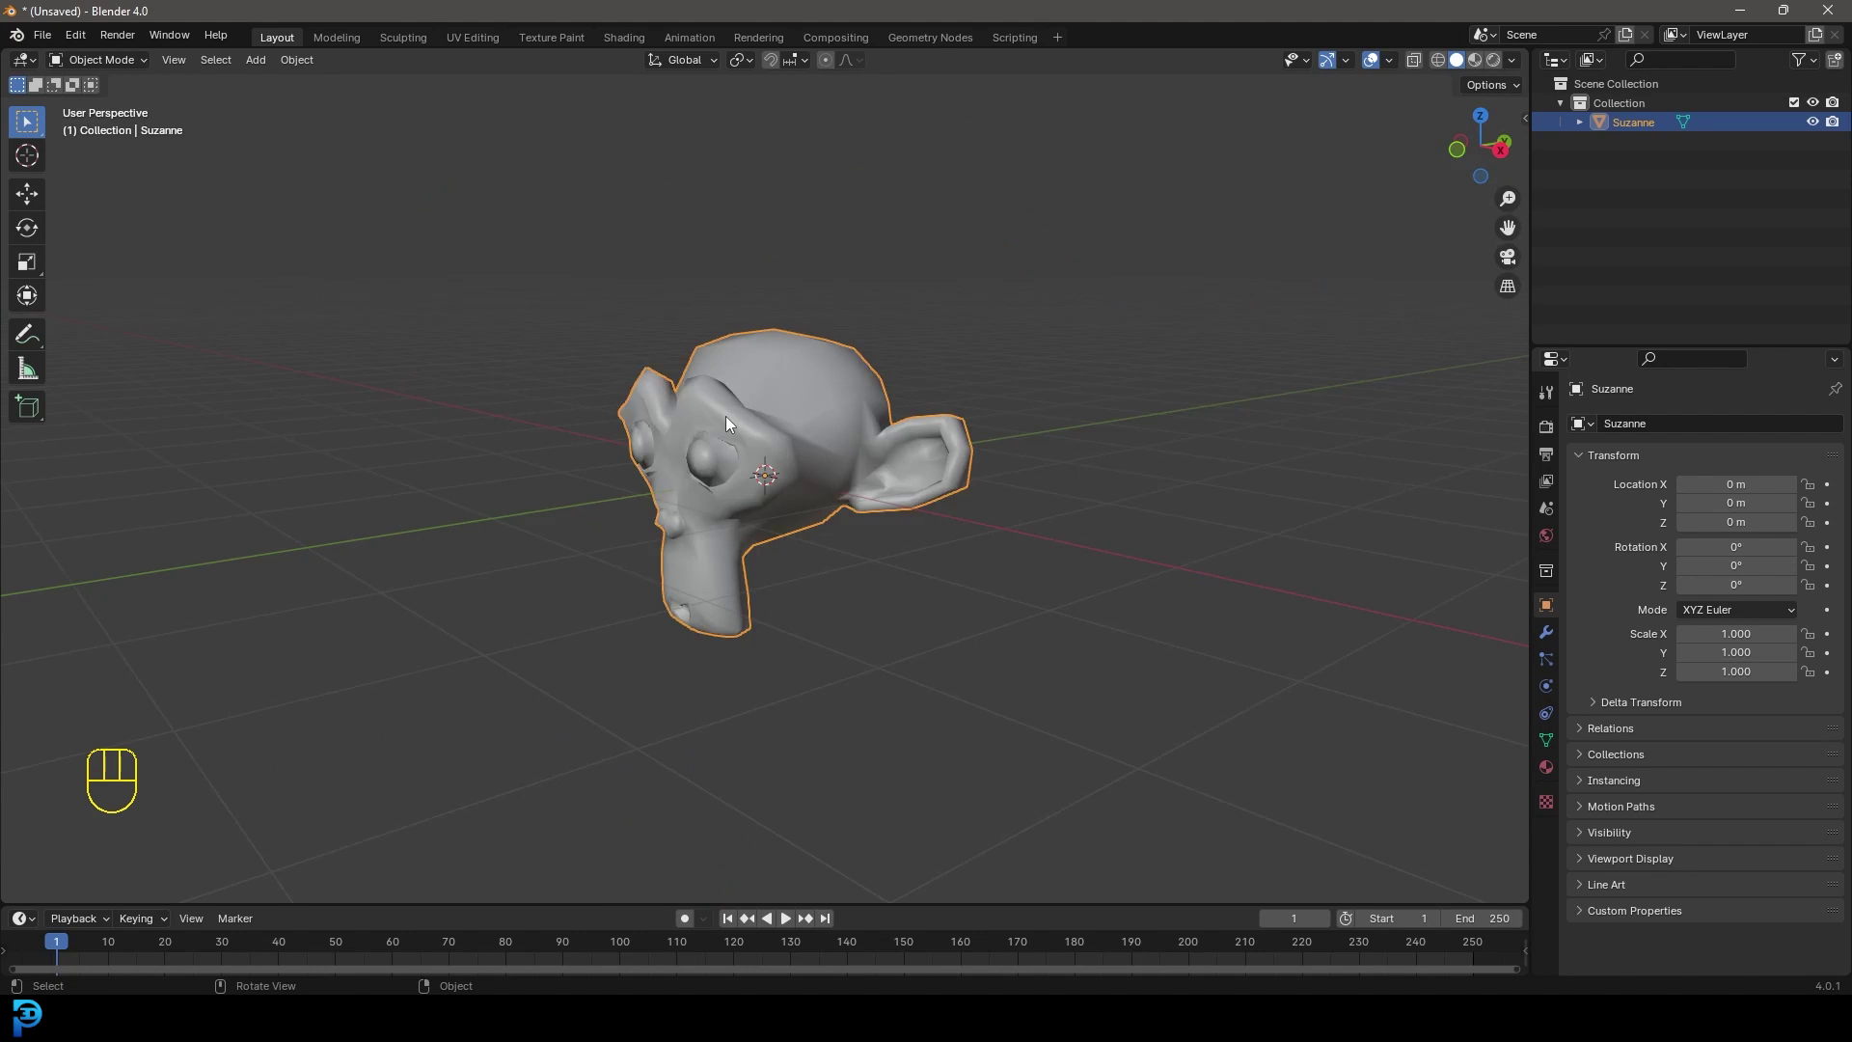
middle_click_drag(725, 414, 667, 428)
scroll(877, 462, "up", 1)
key("r")
key("r")
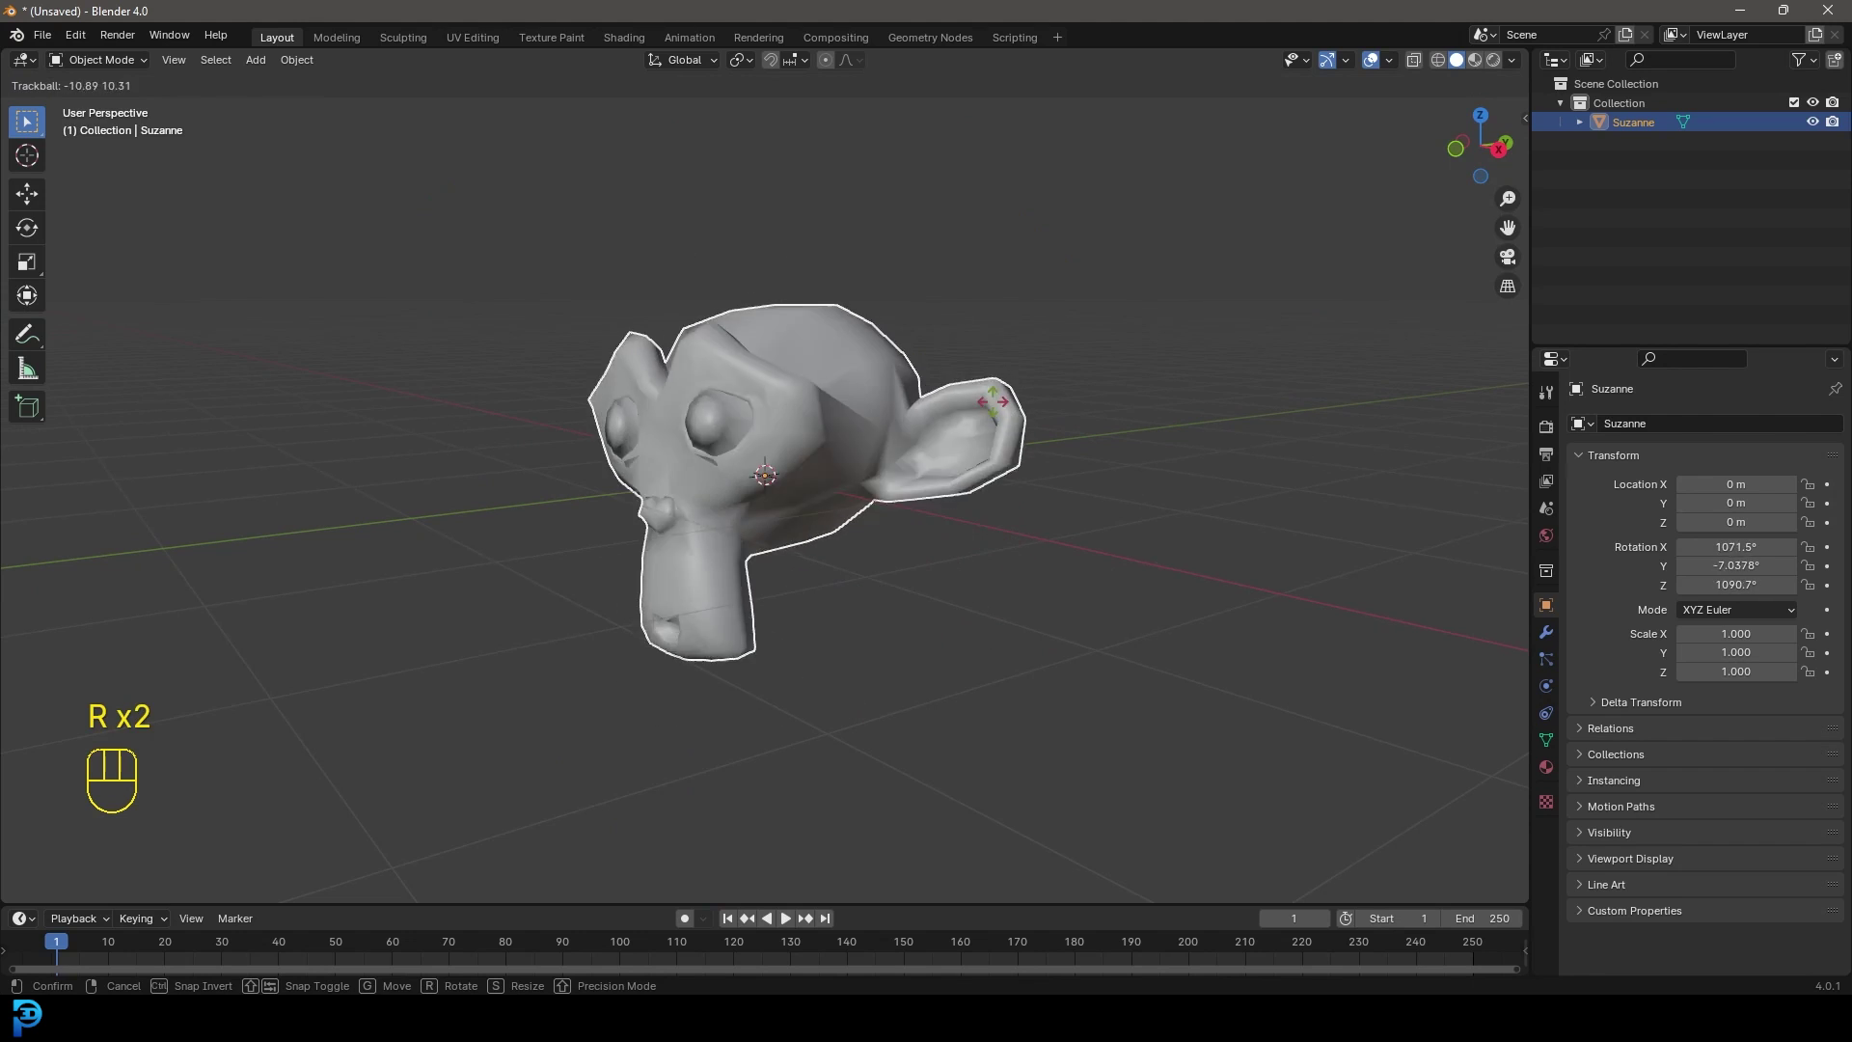
right_click(999, 432)
key("KP_1")
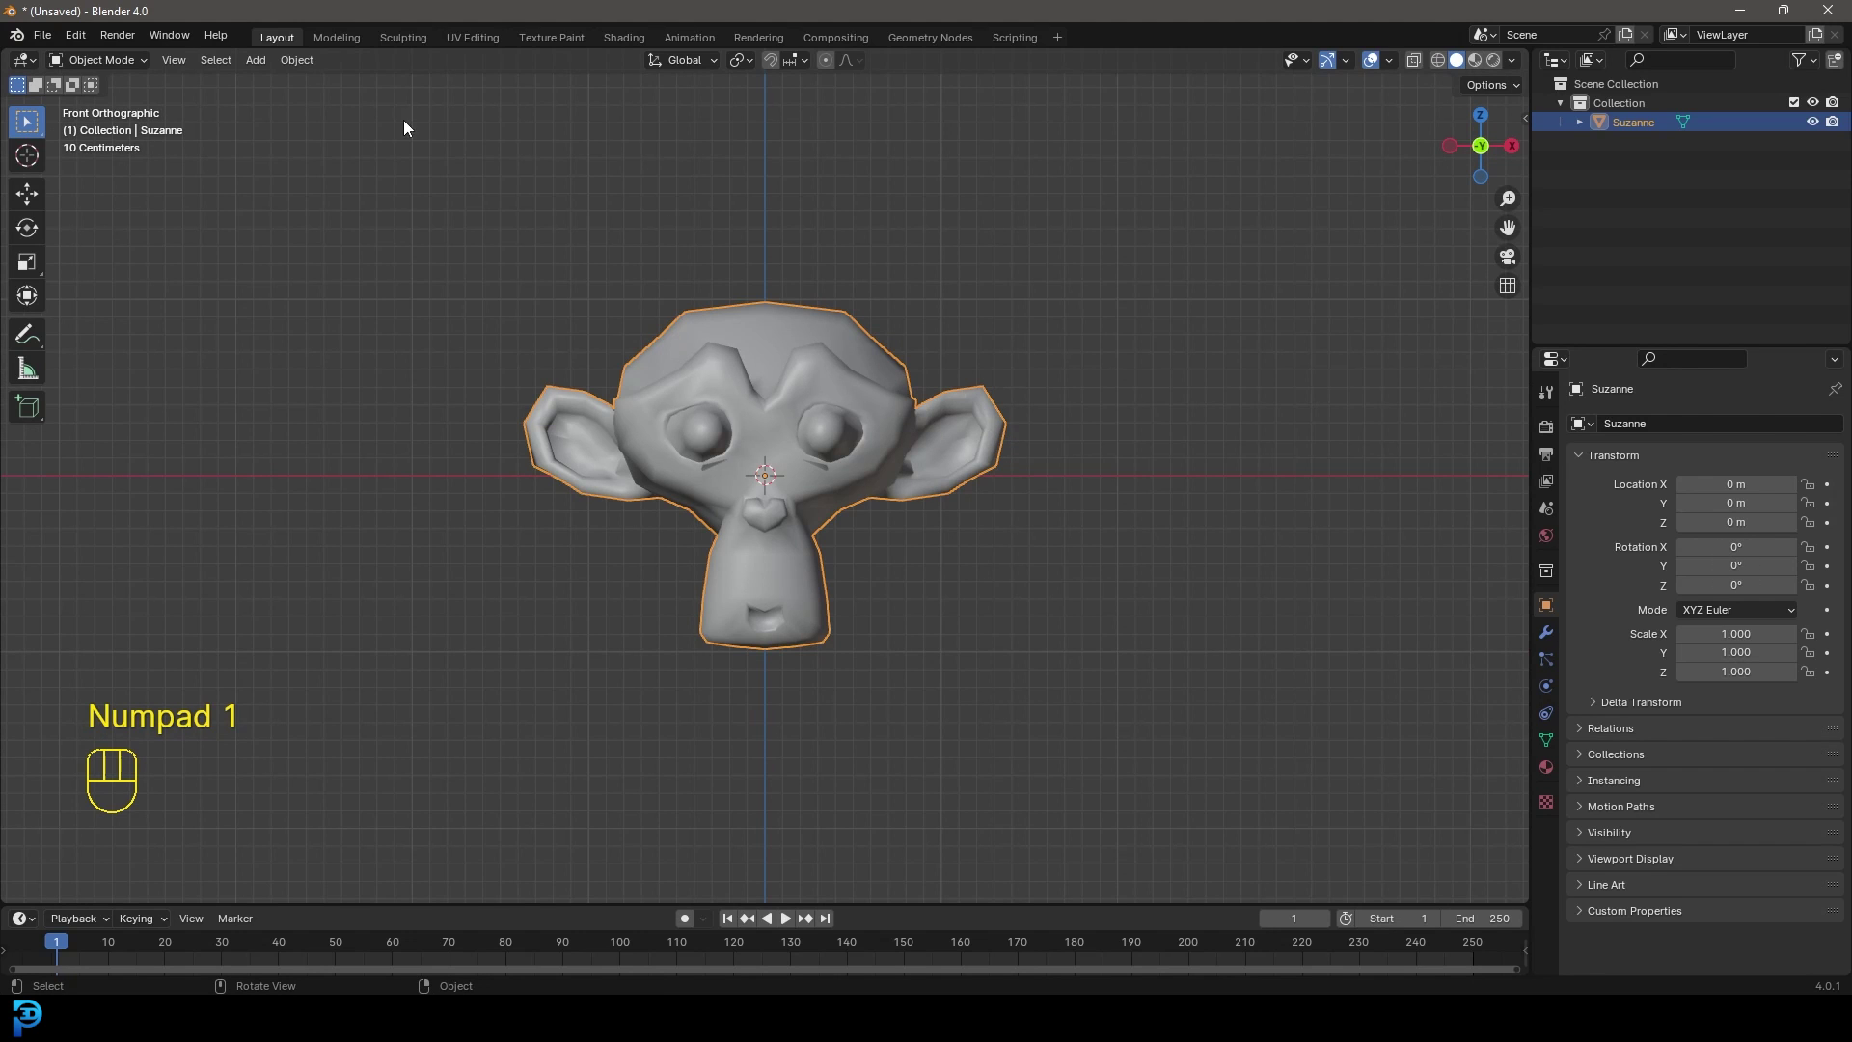
Step: In Edit Mode, select all of Suzanne's mesh and move it about -5.973 m along X
left_click(98, 66)
left_click(106, 108)
scroll(849, 423, "down", 5)
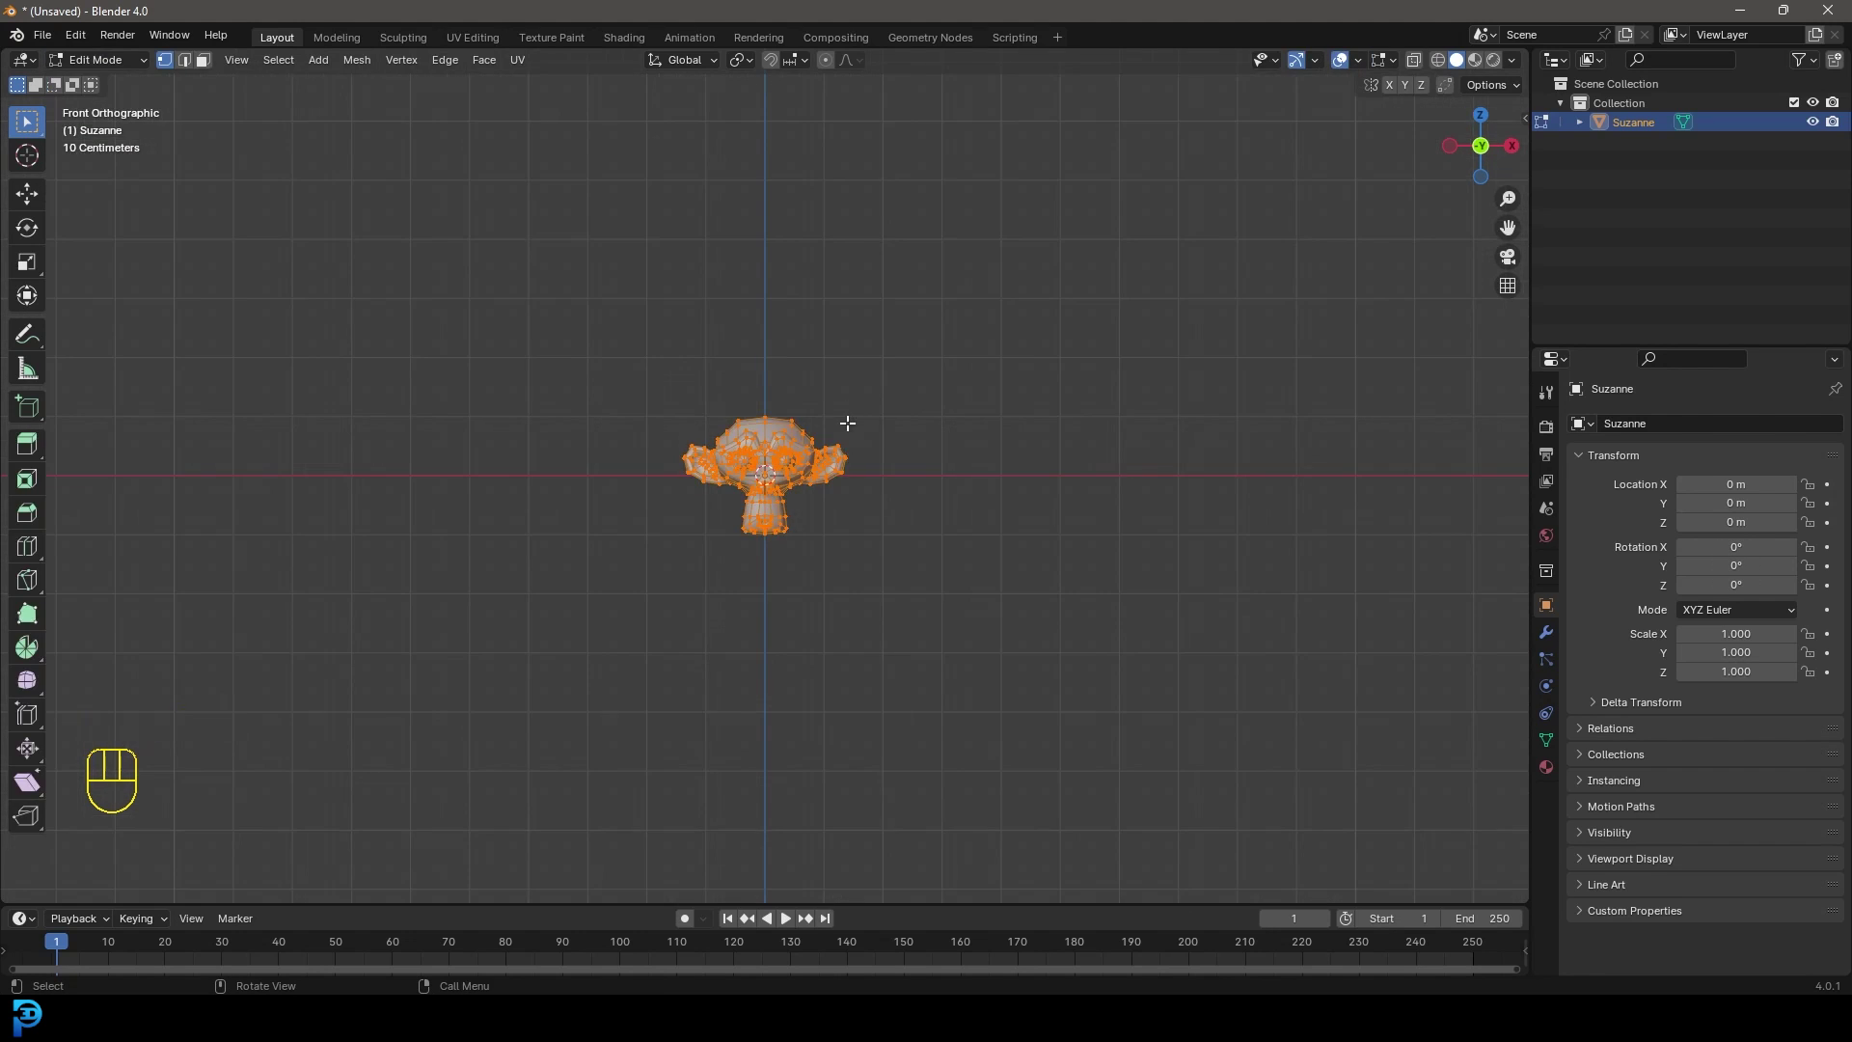
scroll(1003, 608, "up", 3)
key("a")
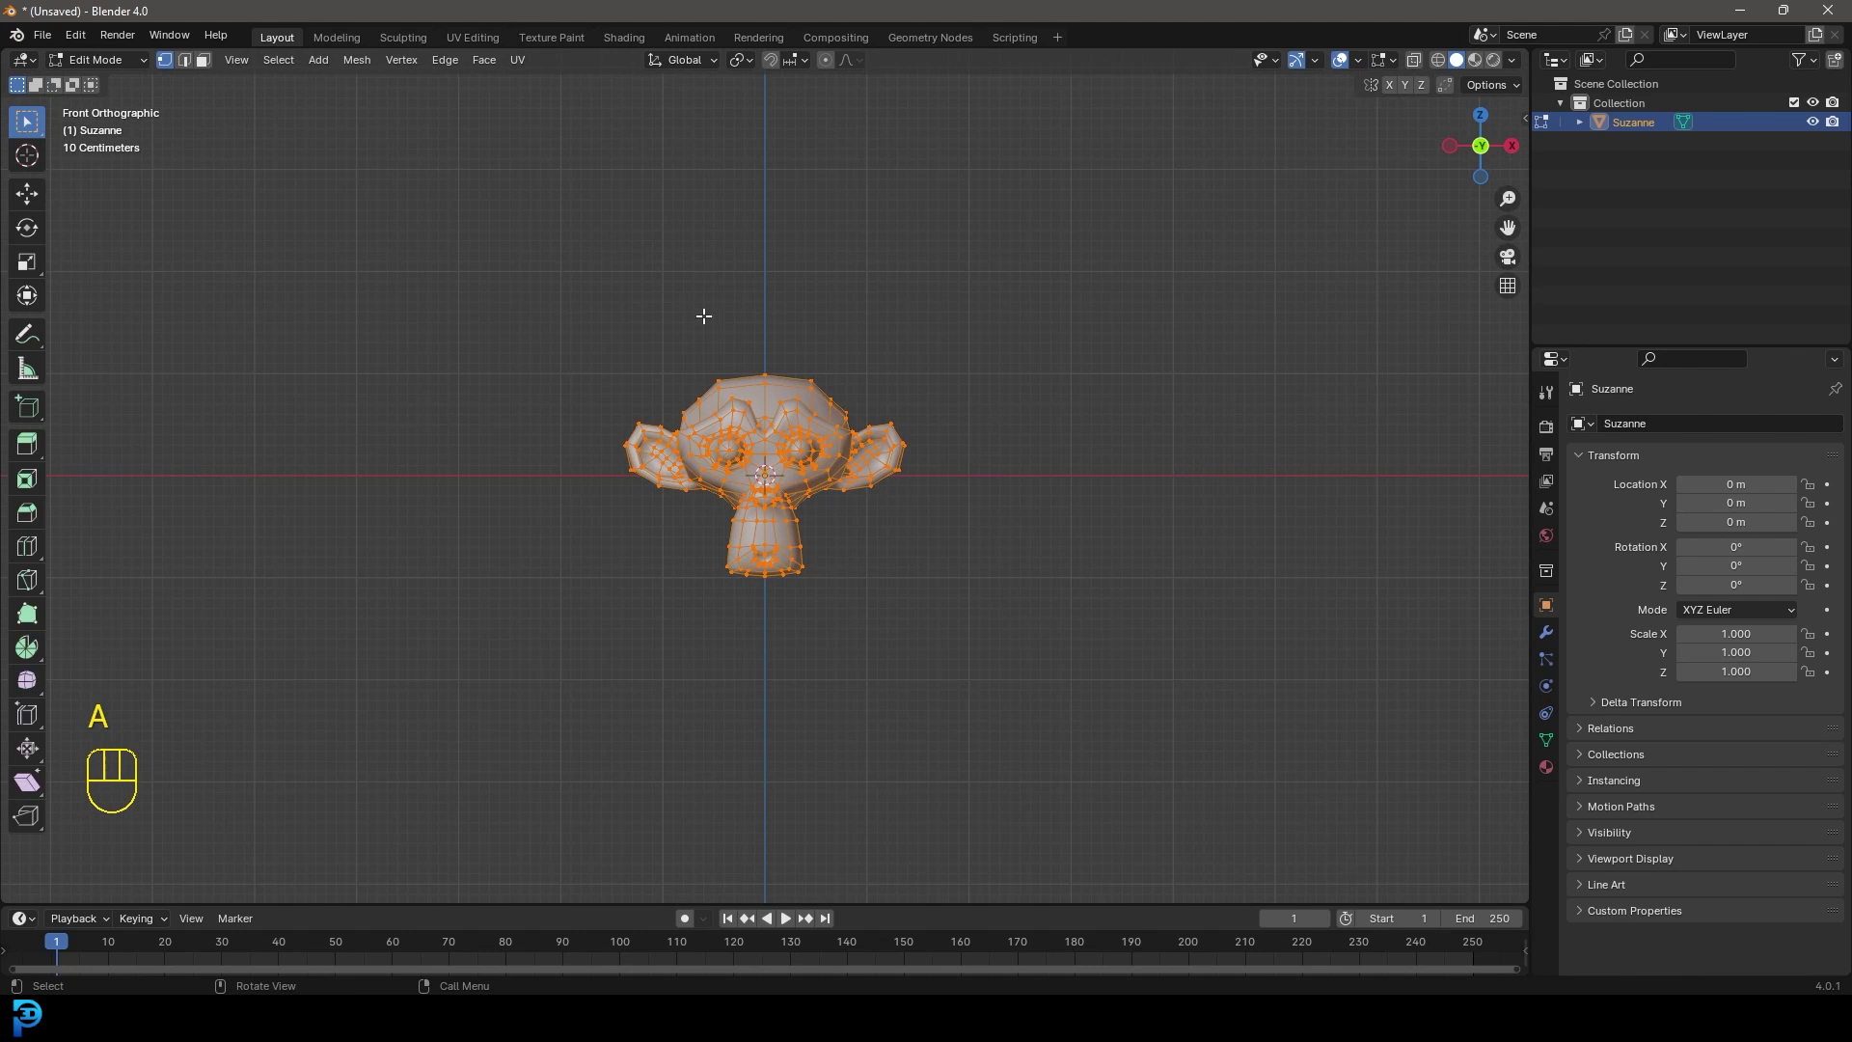
key("a")
middle_click_drag(873, 478, 929, 569, "shift")
key("g")
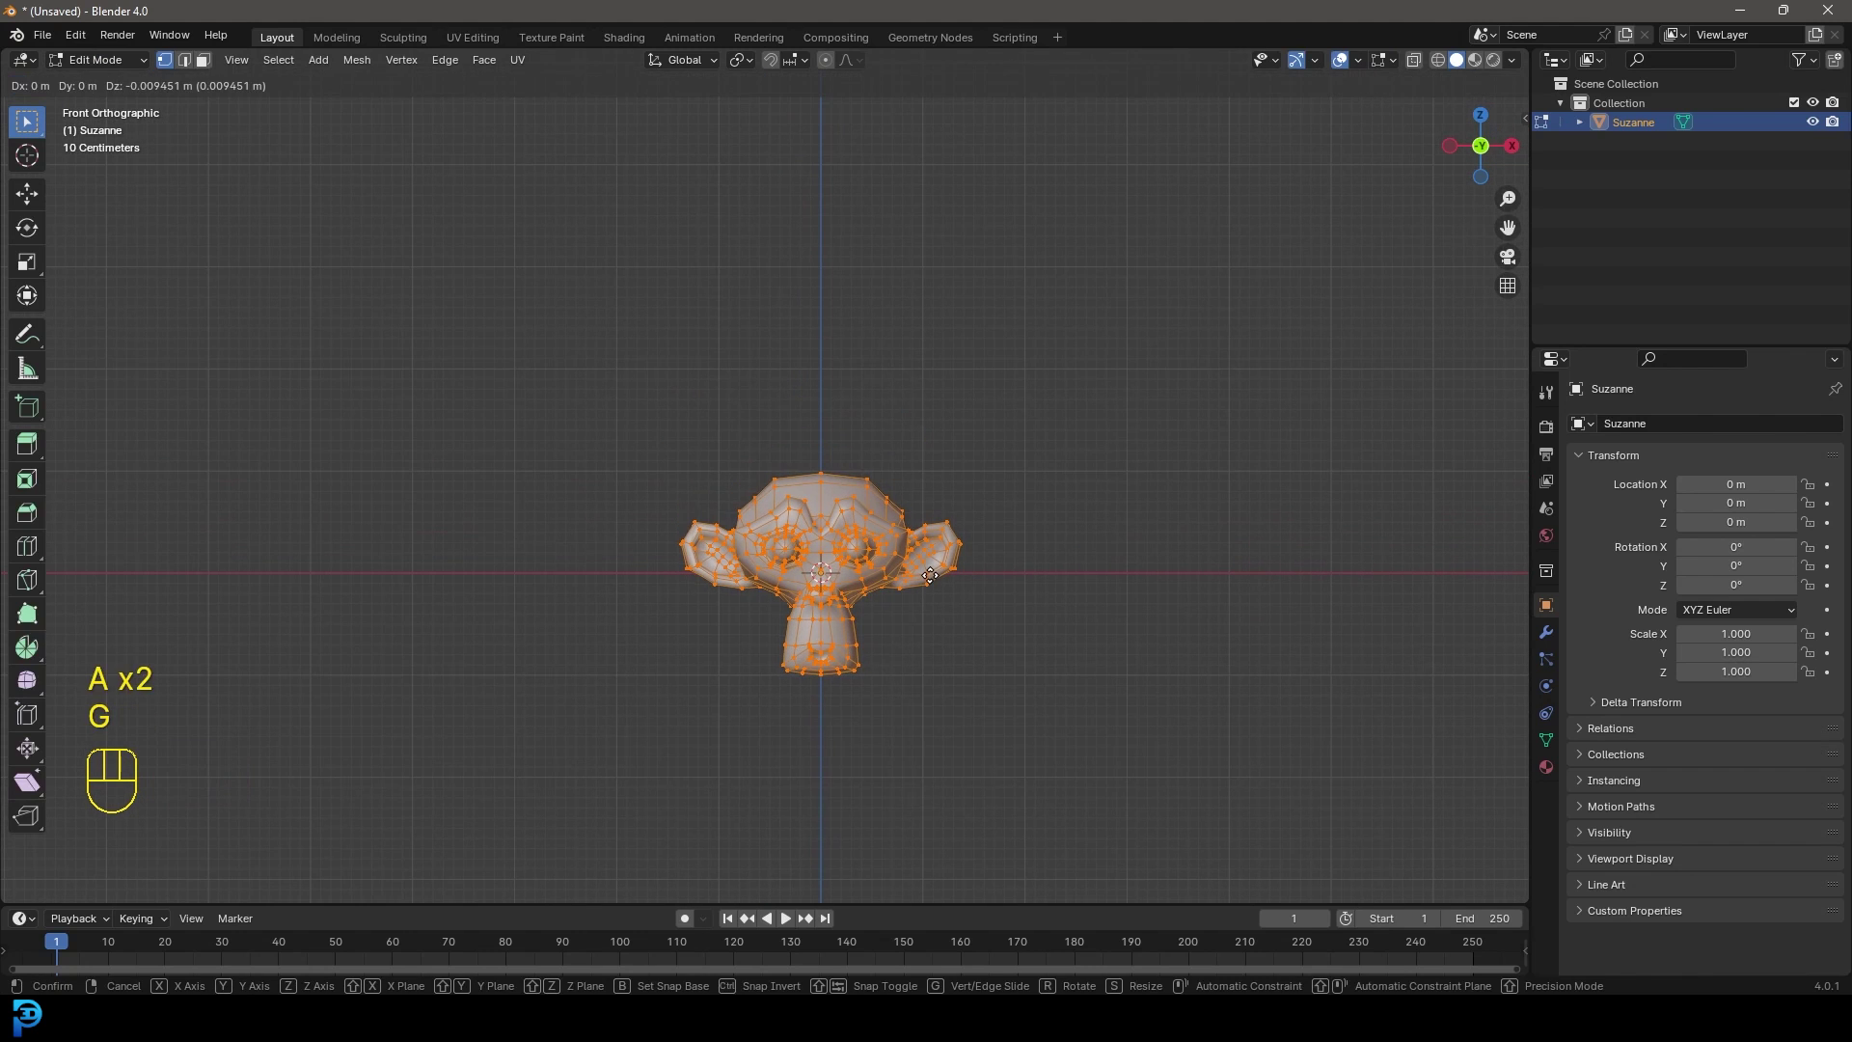
key("x")
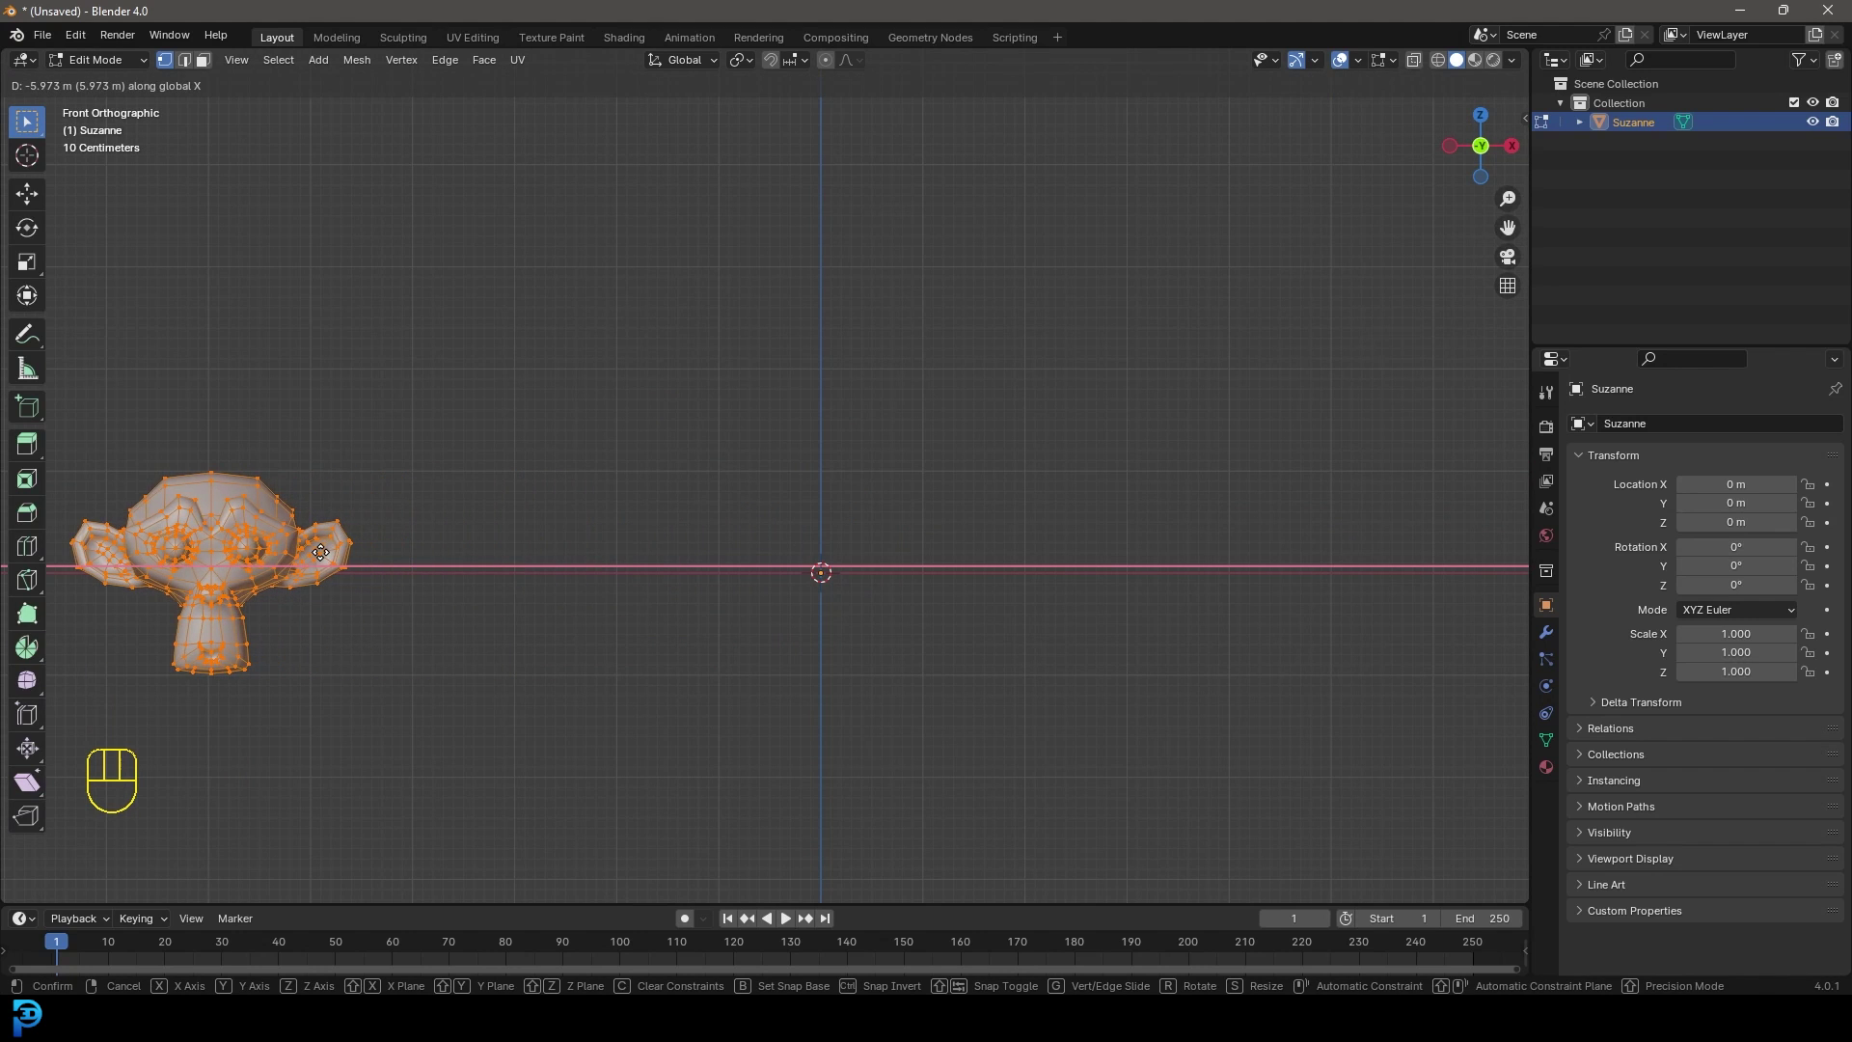
left_click(320, 551)
middle_click_drag(806, 463, 728, 530)
Step: Return Suzanne to Object Mode, leaving it unrotated and in place
left_click(90, 60)
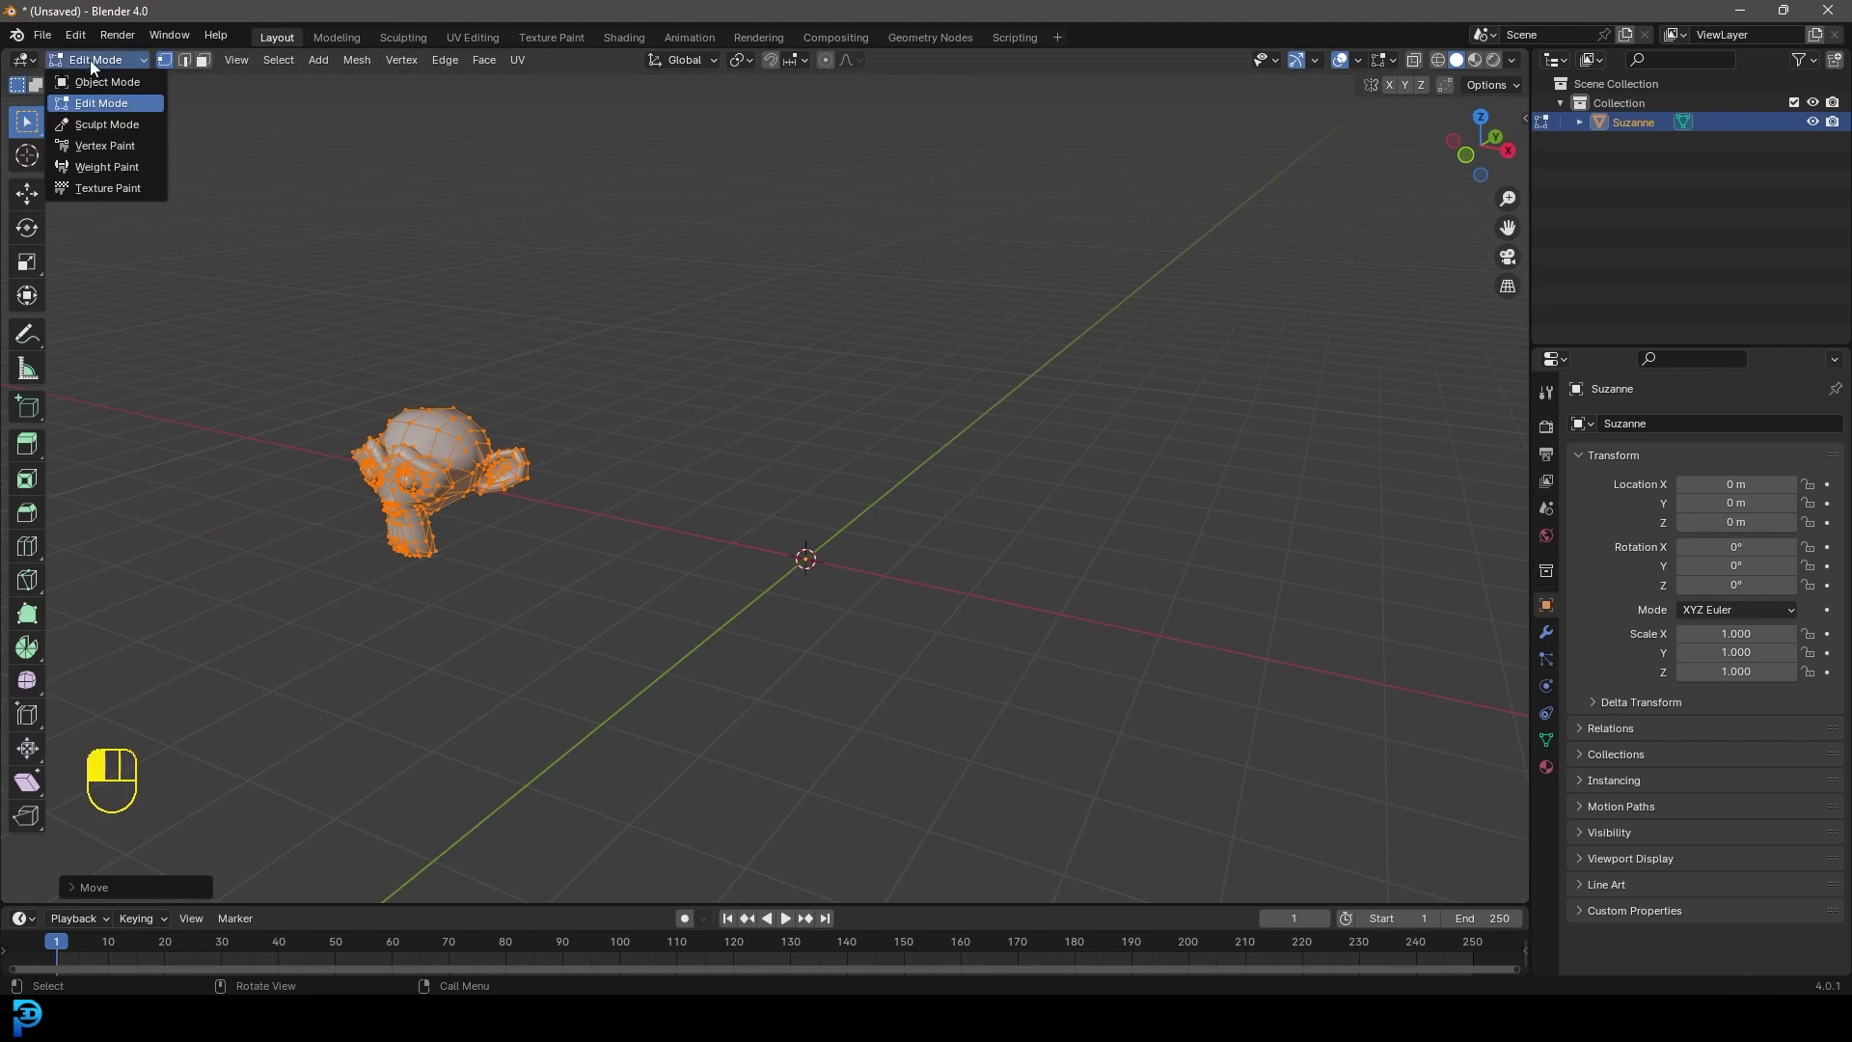
left_click(106, 82)
key("r")
key("r")
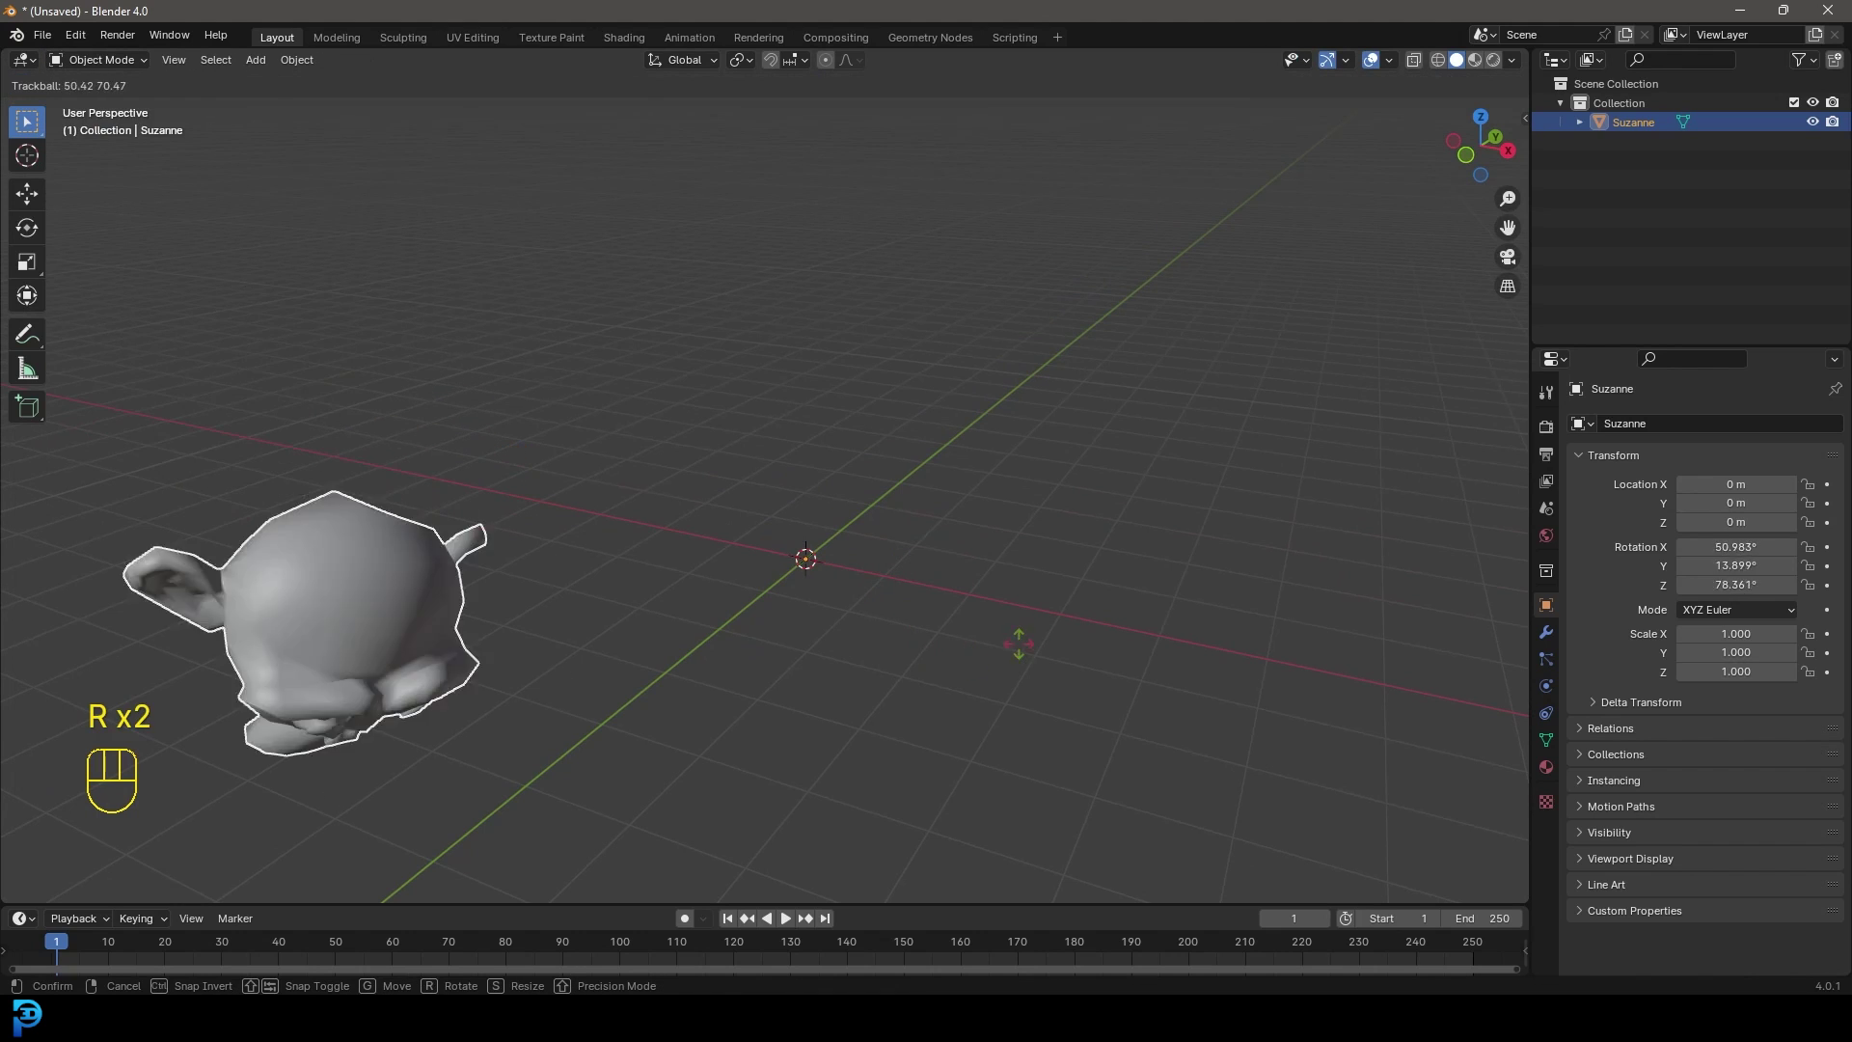
right_click(806, 567)
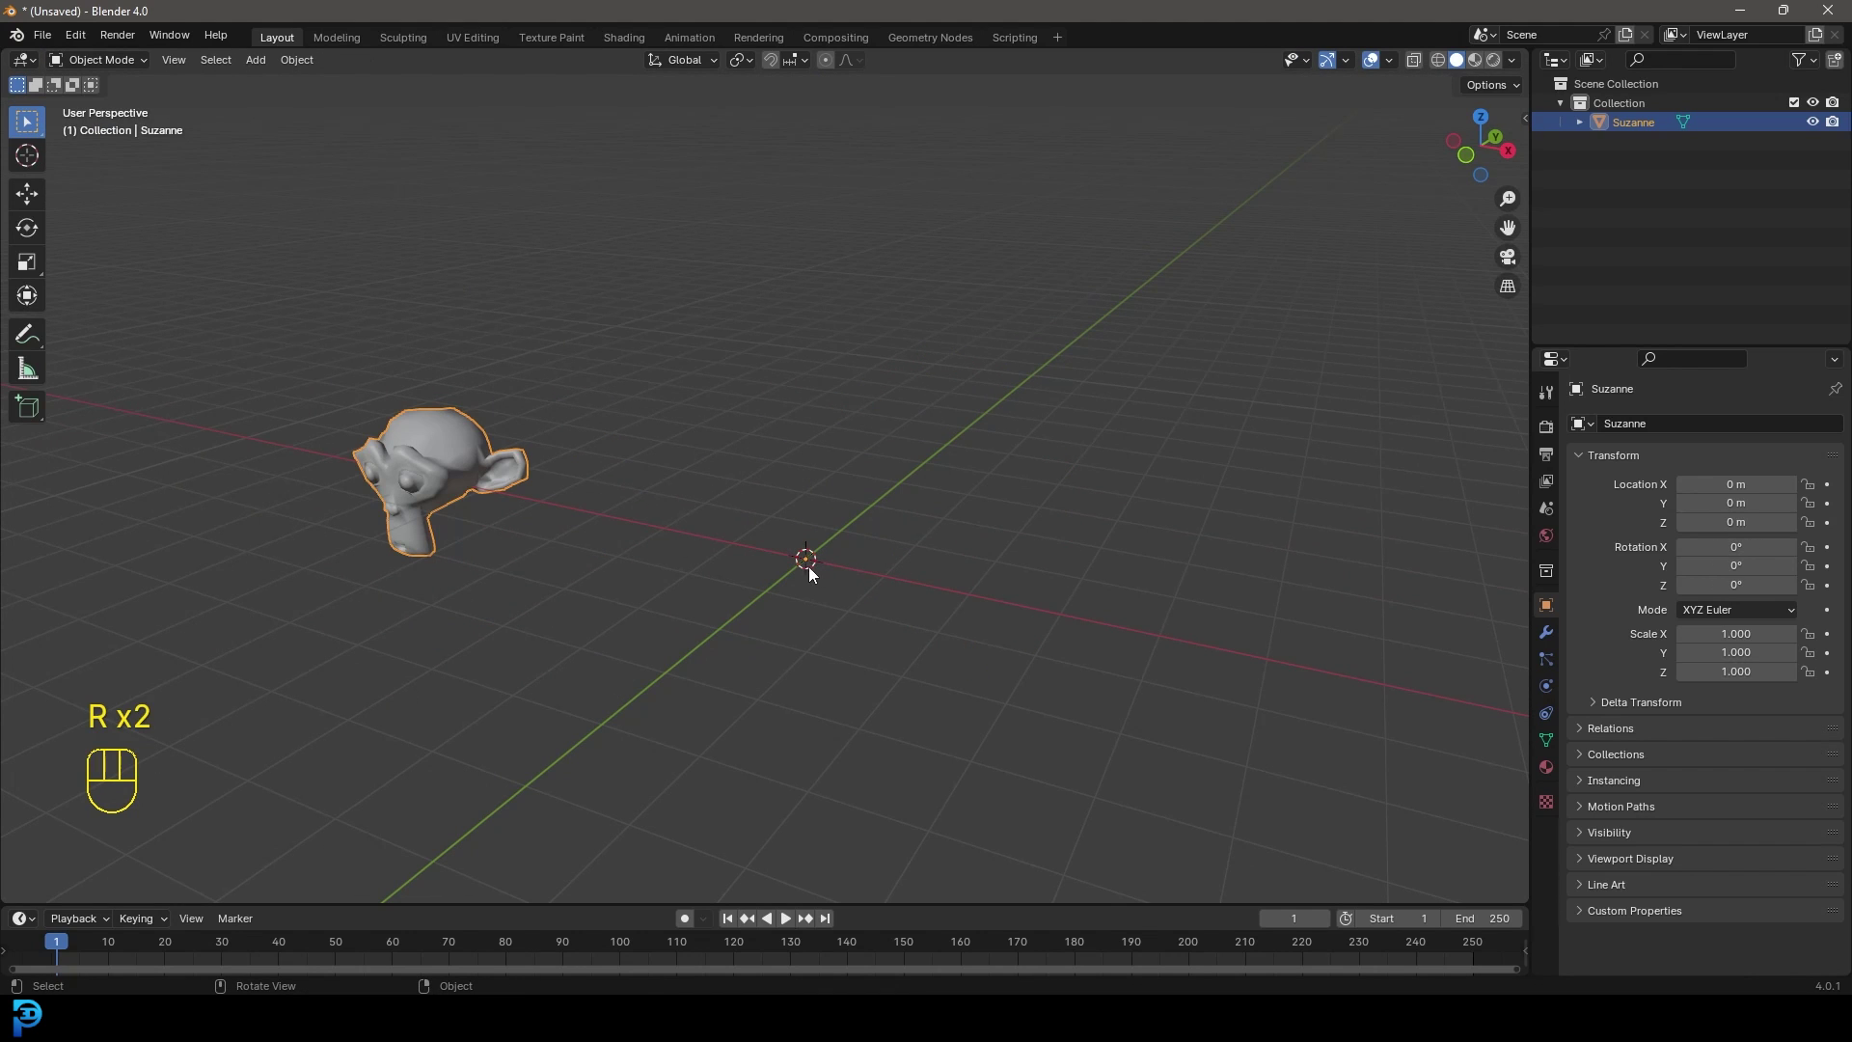
mouse_move(808, 571)
middle_mouse_down()
mouse_move(835, 519)
mouse_move(909, 499)
mouse_move(824, 546)
mouse_move(826, 593)
middle_mouse_up()
key("g")
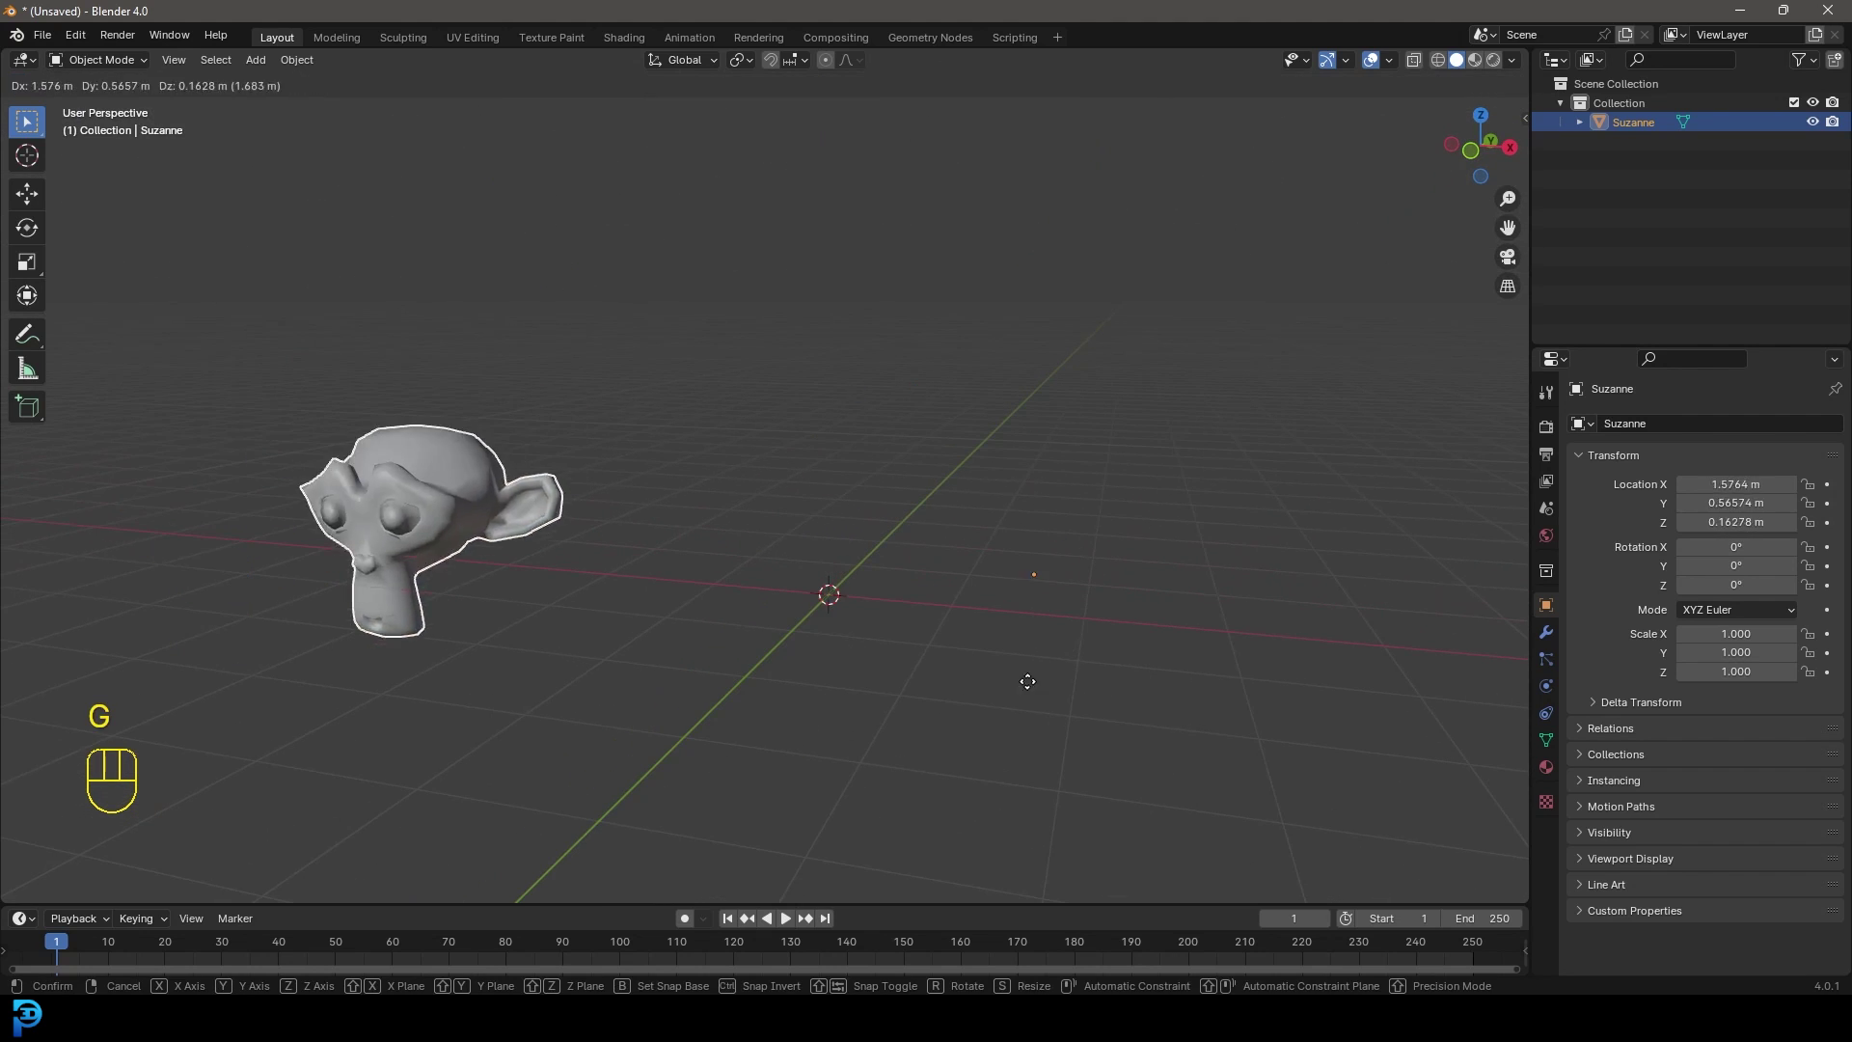
right_click(875, 482)
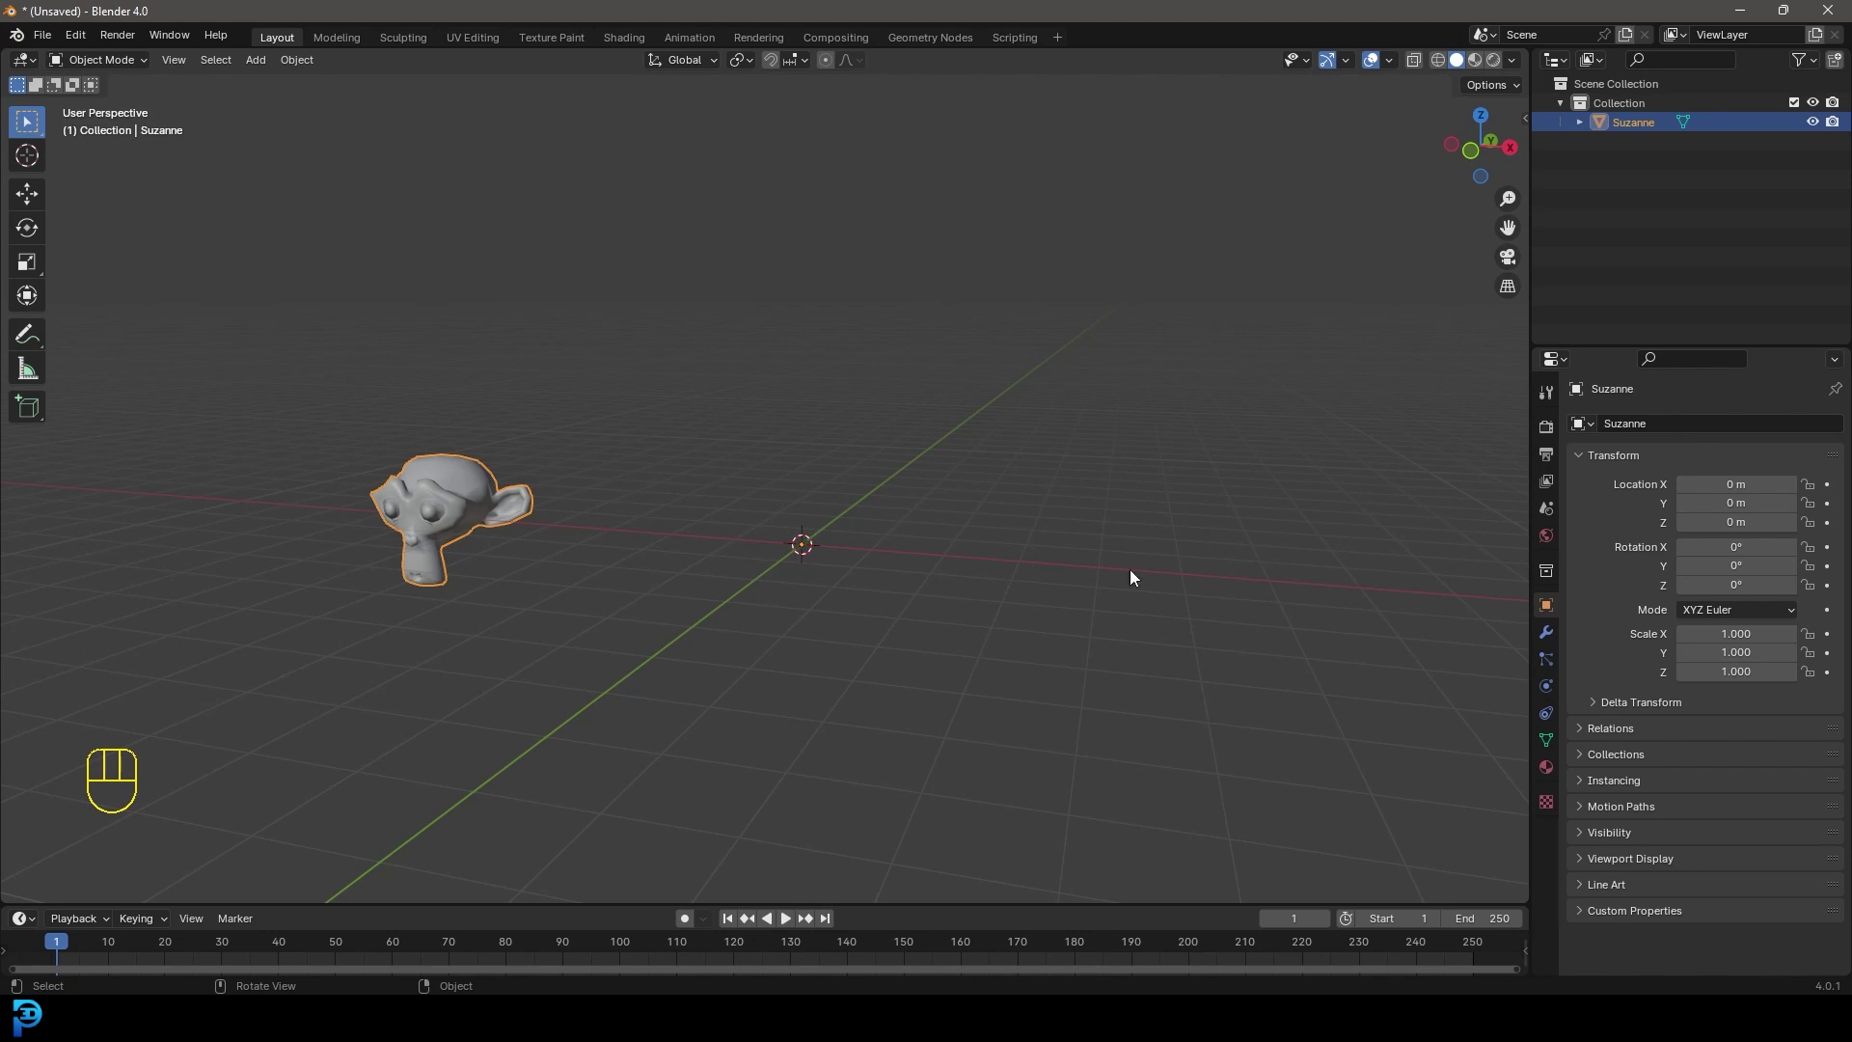
Step: Add an Array modifier to Suzanne, giving two heads at relative offset X 1.0
left_click(1544, 634)
left_click(1675, 423)
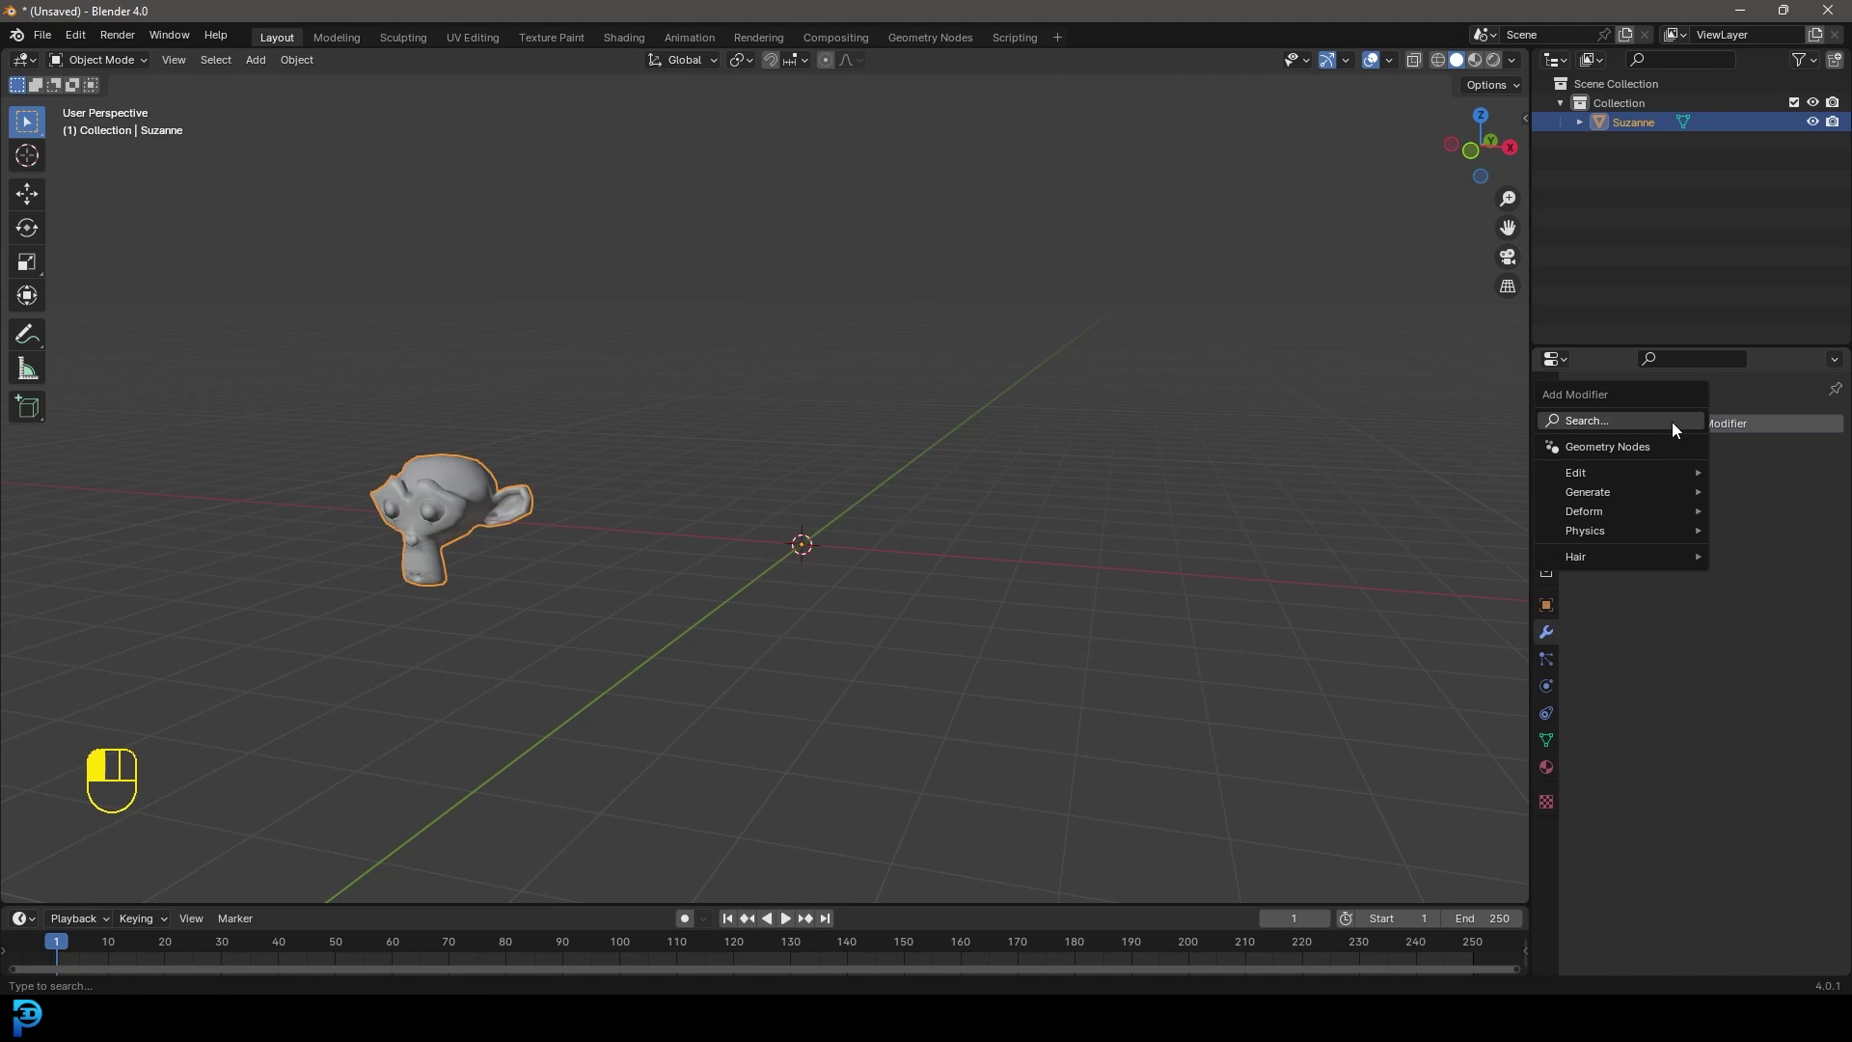
type("arr")
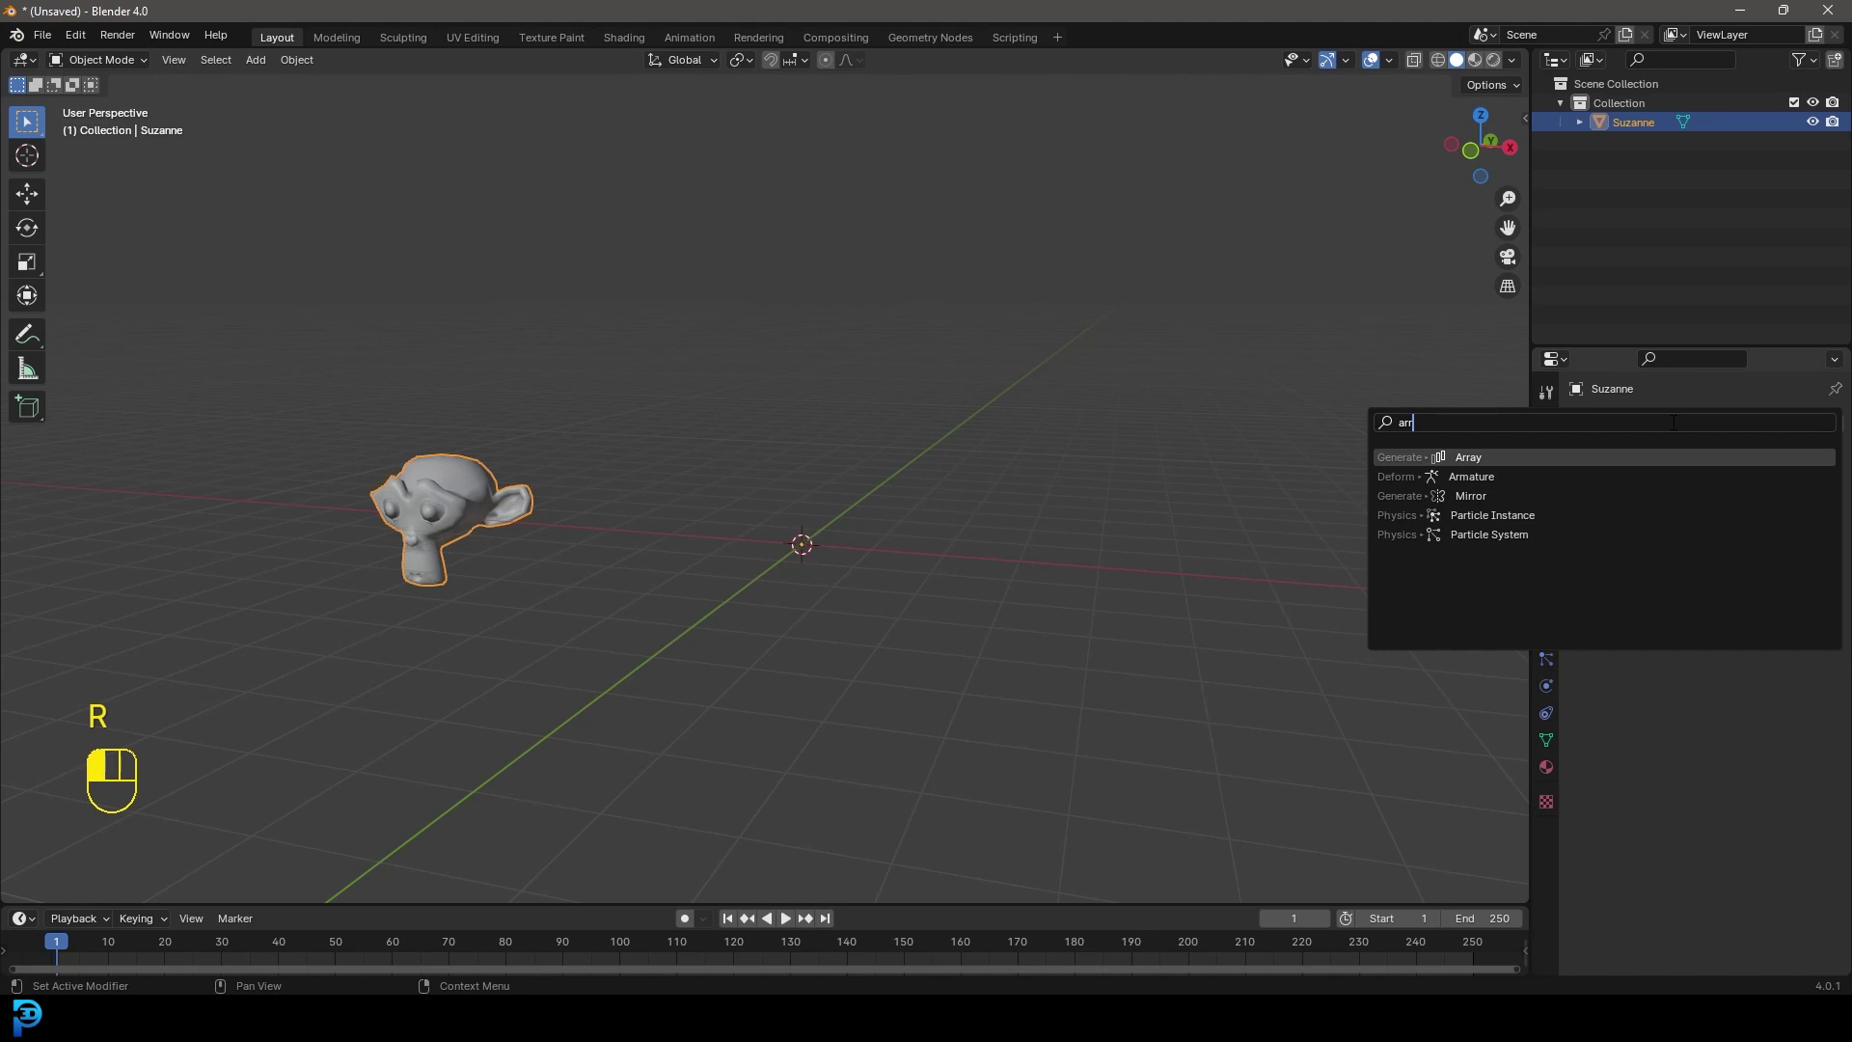
left_click(1566, 456)
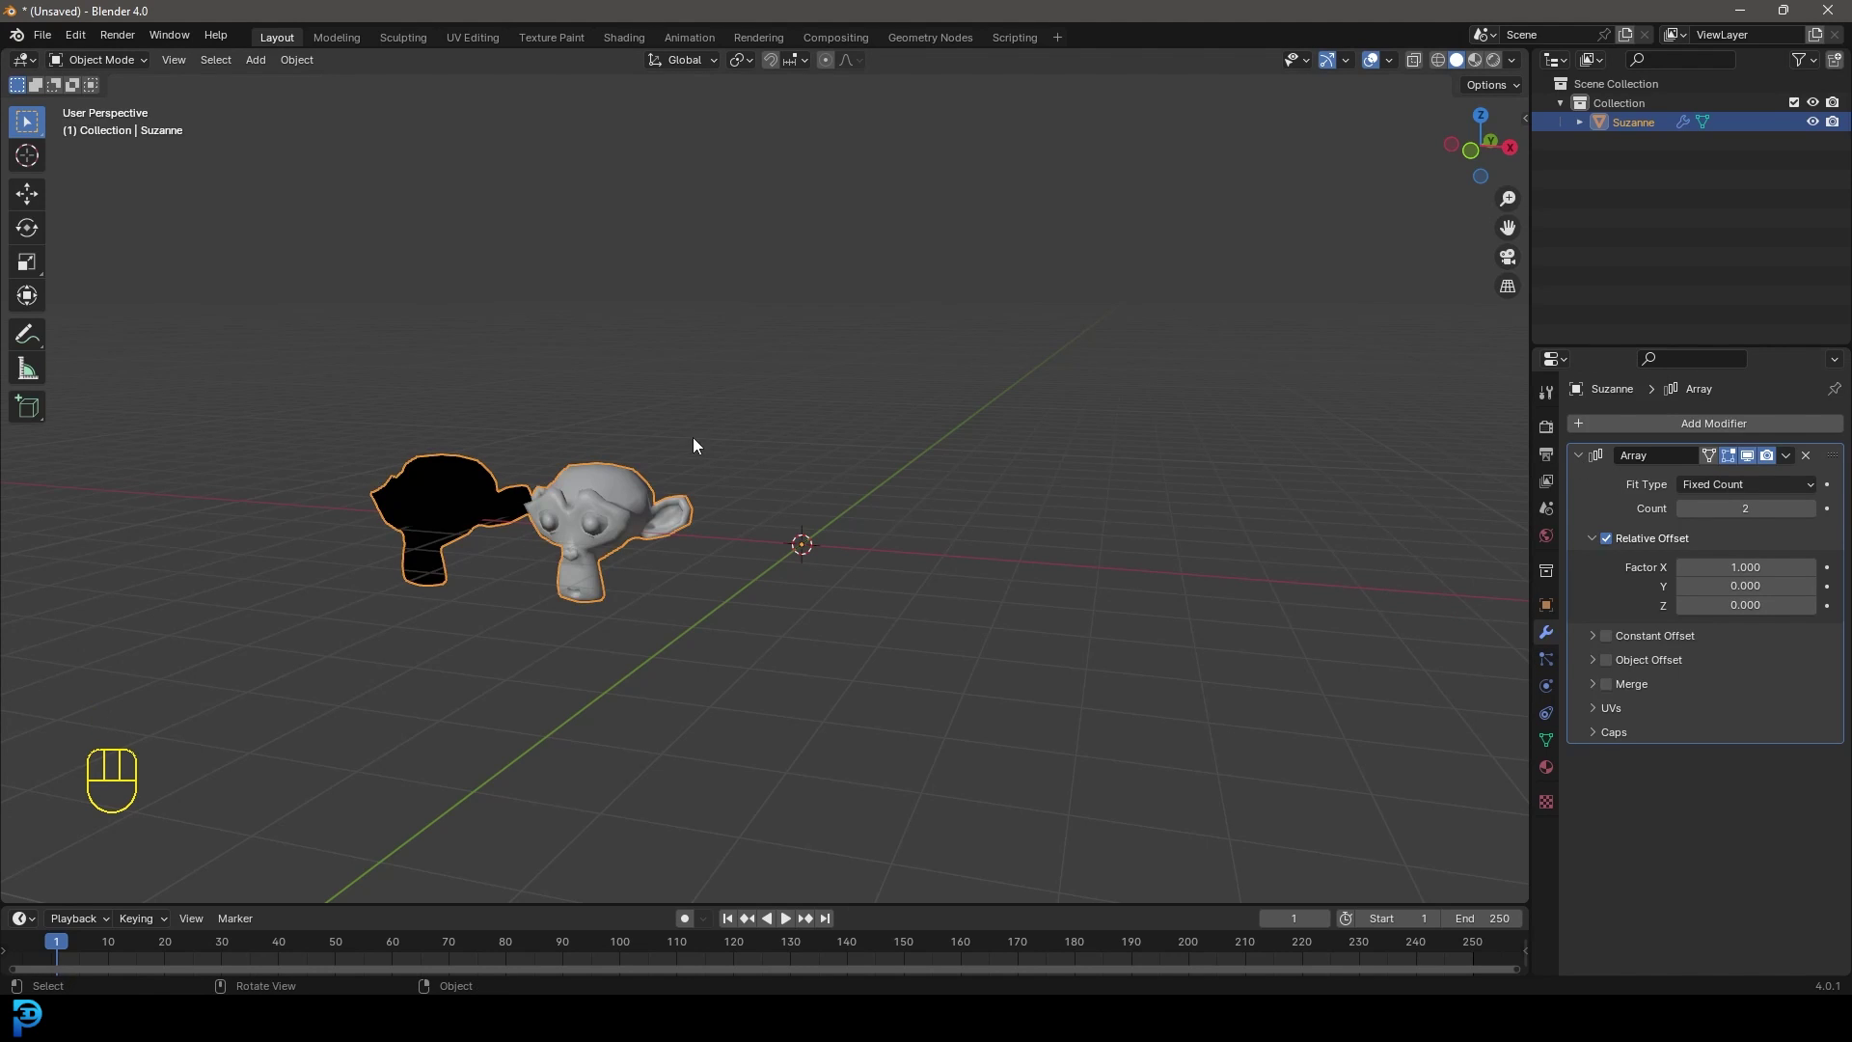
middle_click_drag(693, 437, 708, 445)
Step: Add an Empty with Cube display at the world origin beside Suzanne's array
key("shift+a")
mouse_move(706, 448)
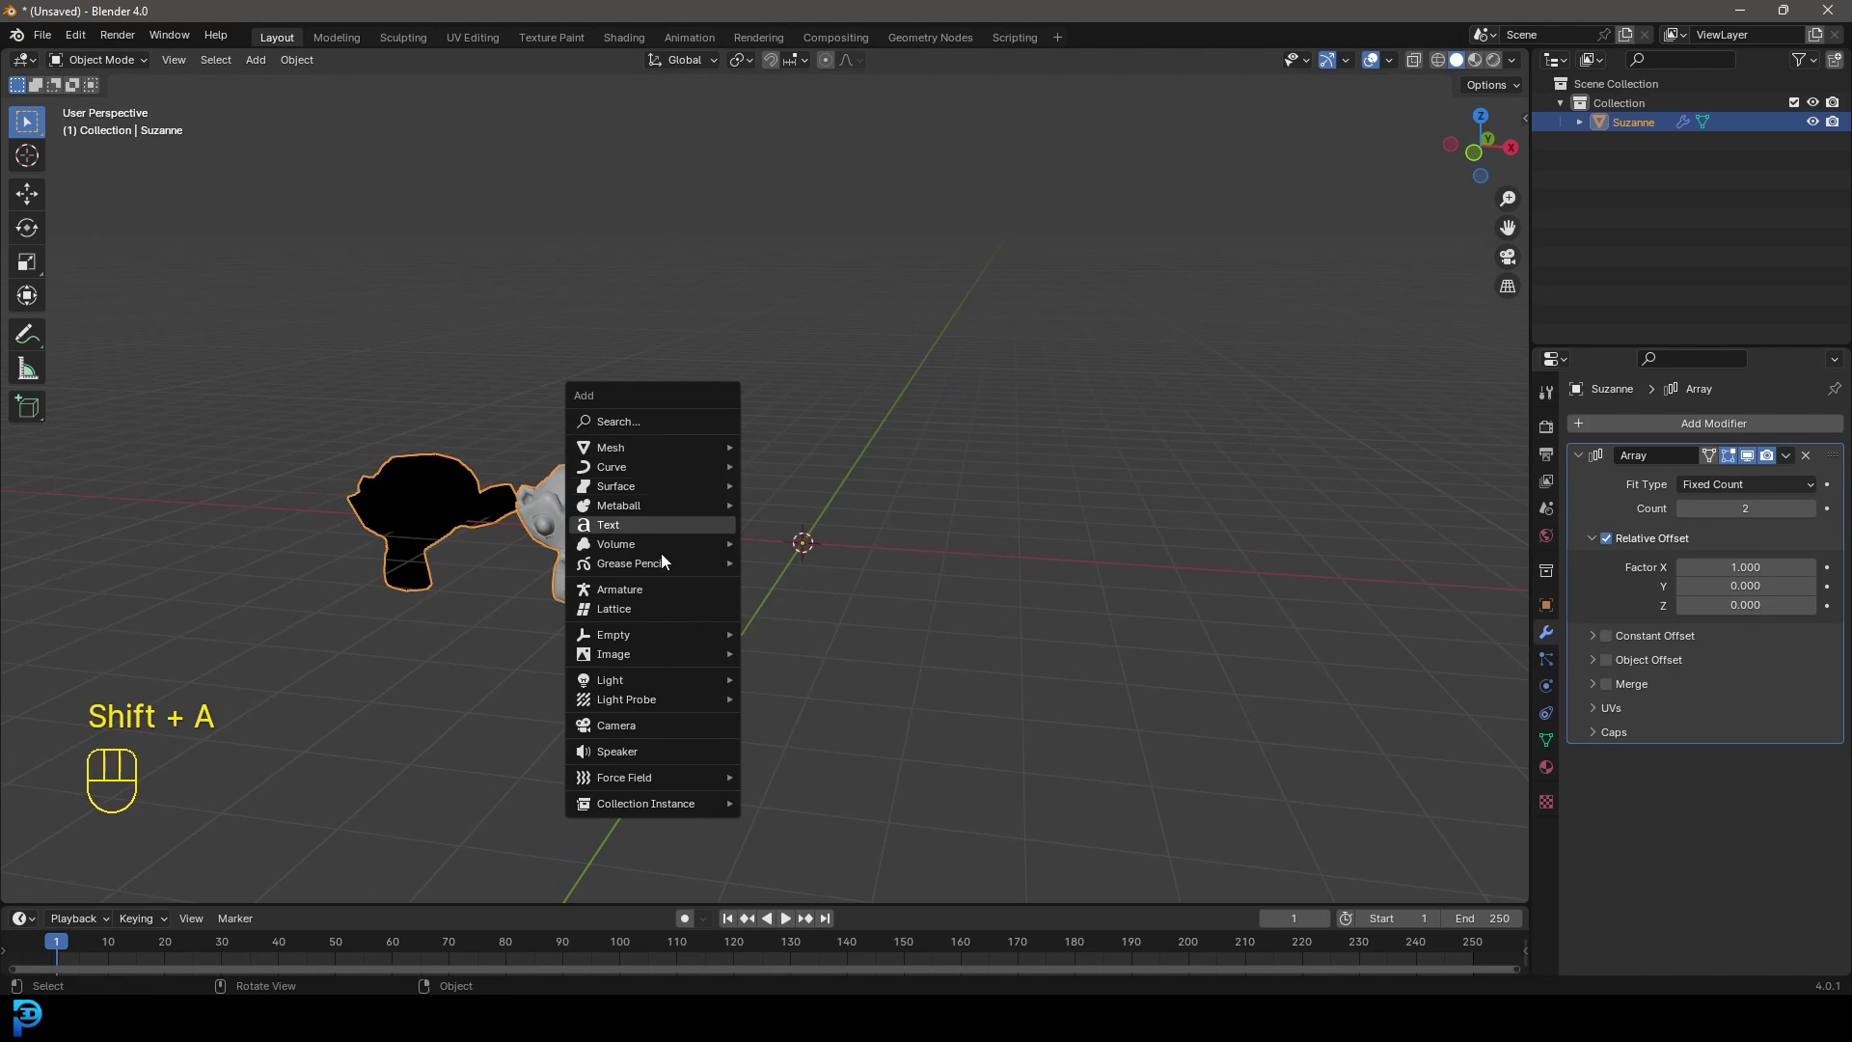
mouse_move(656, 632)
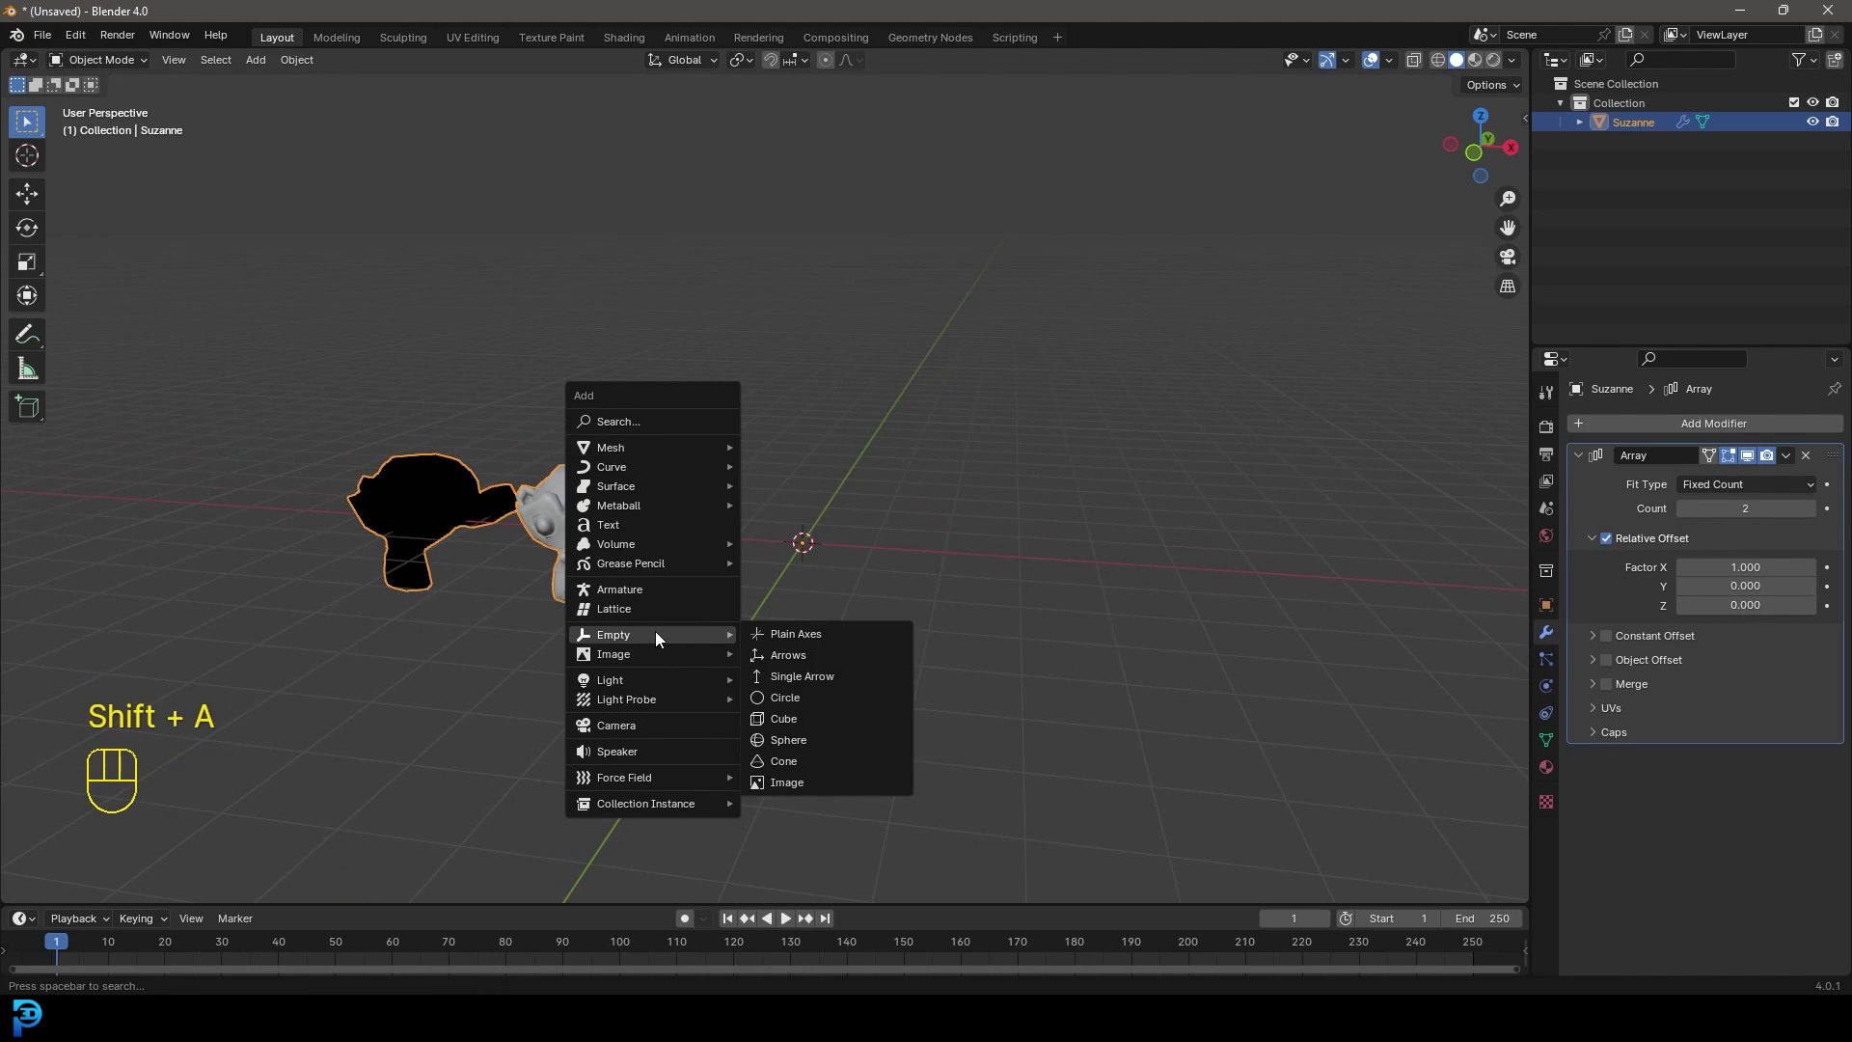
left_click(785, 719)
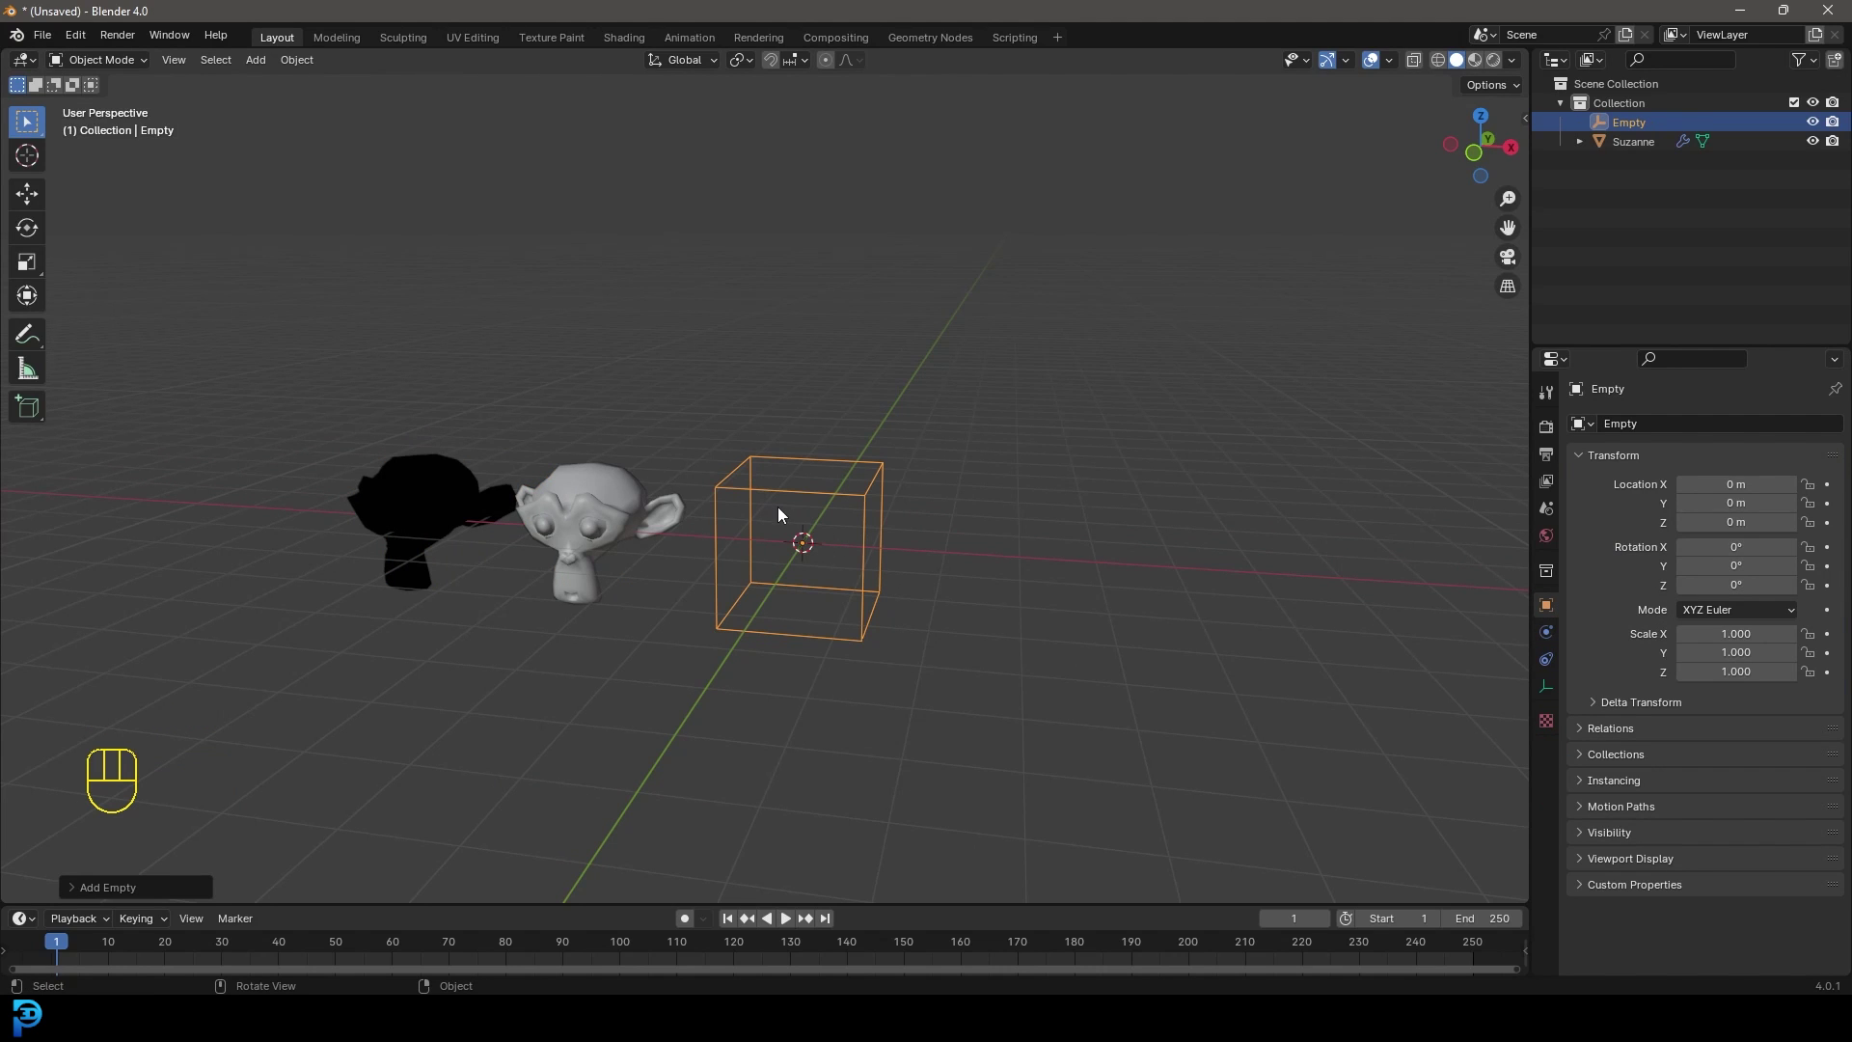
Step: Set Suzanne's Array to Object Offset using the Empty, with relative offset factor X 0
left_click(621, 476)
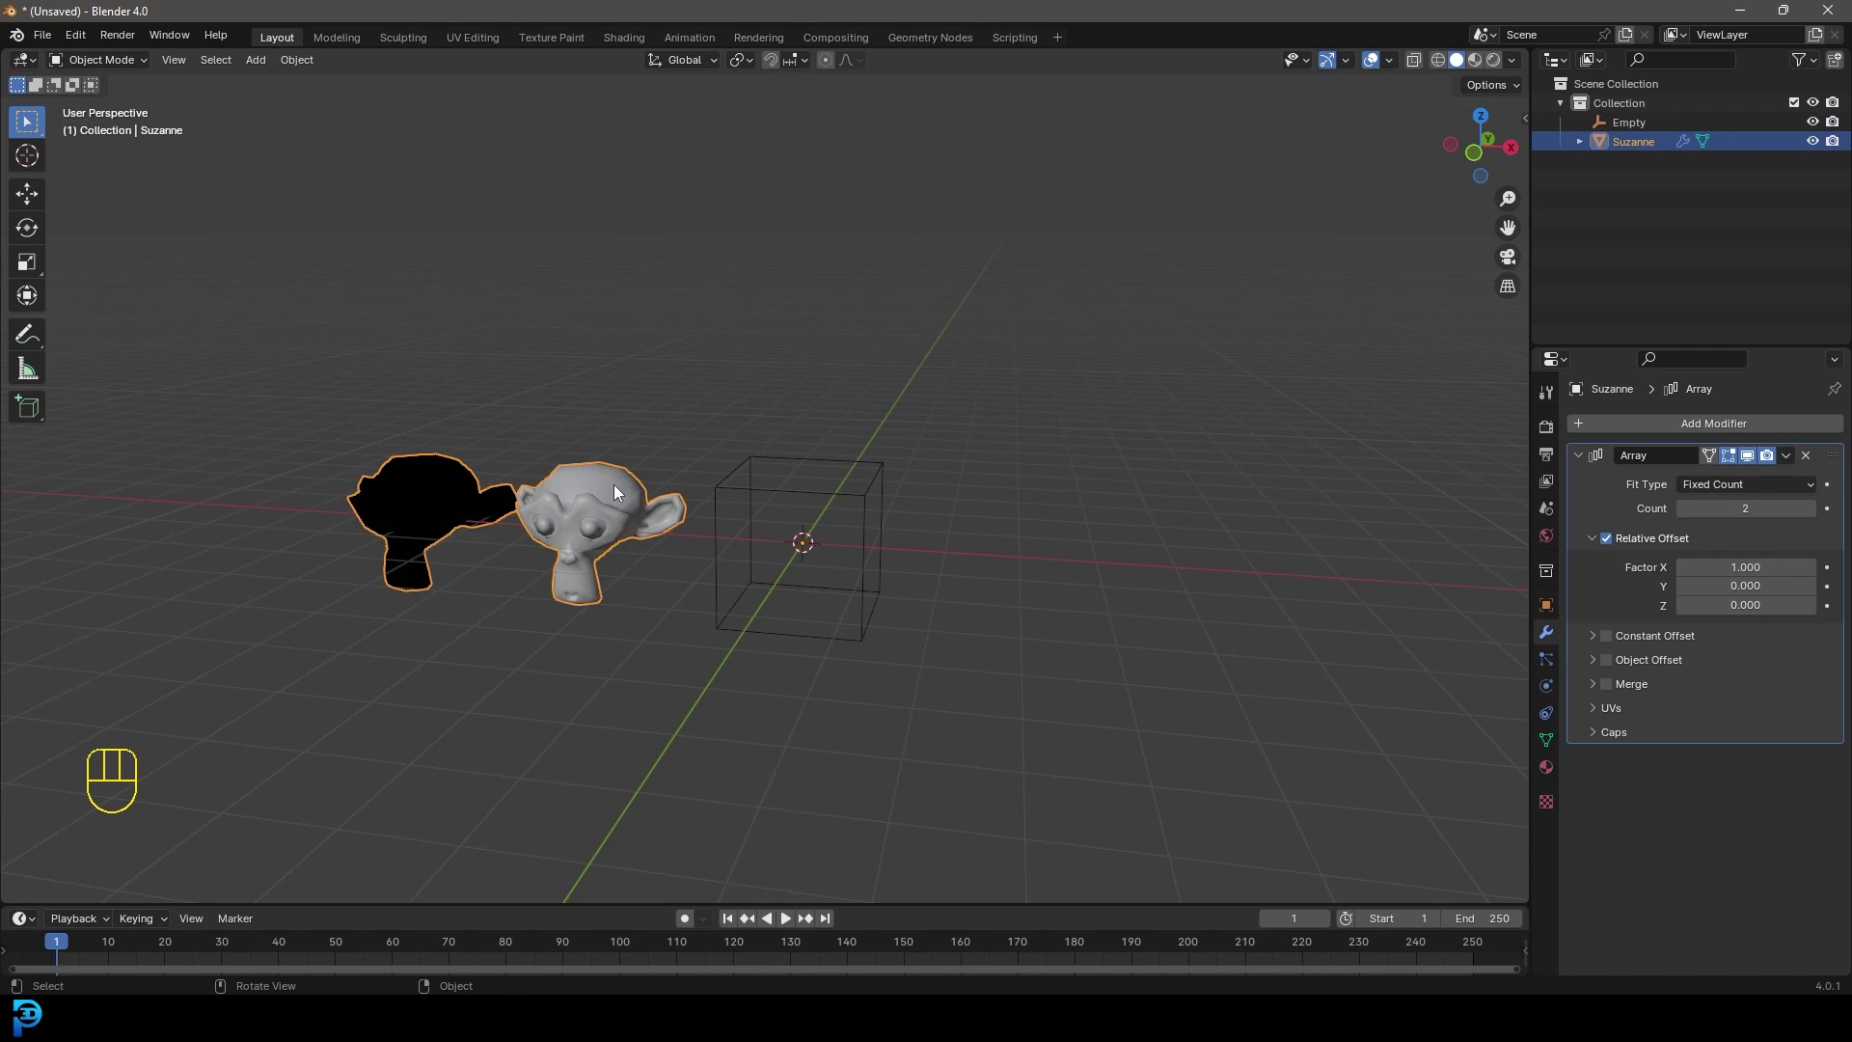
left_click(1593, 660)
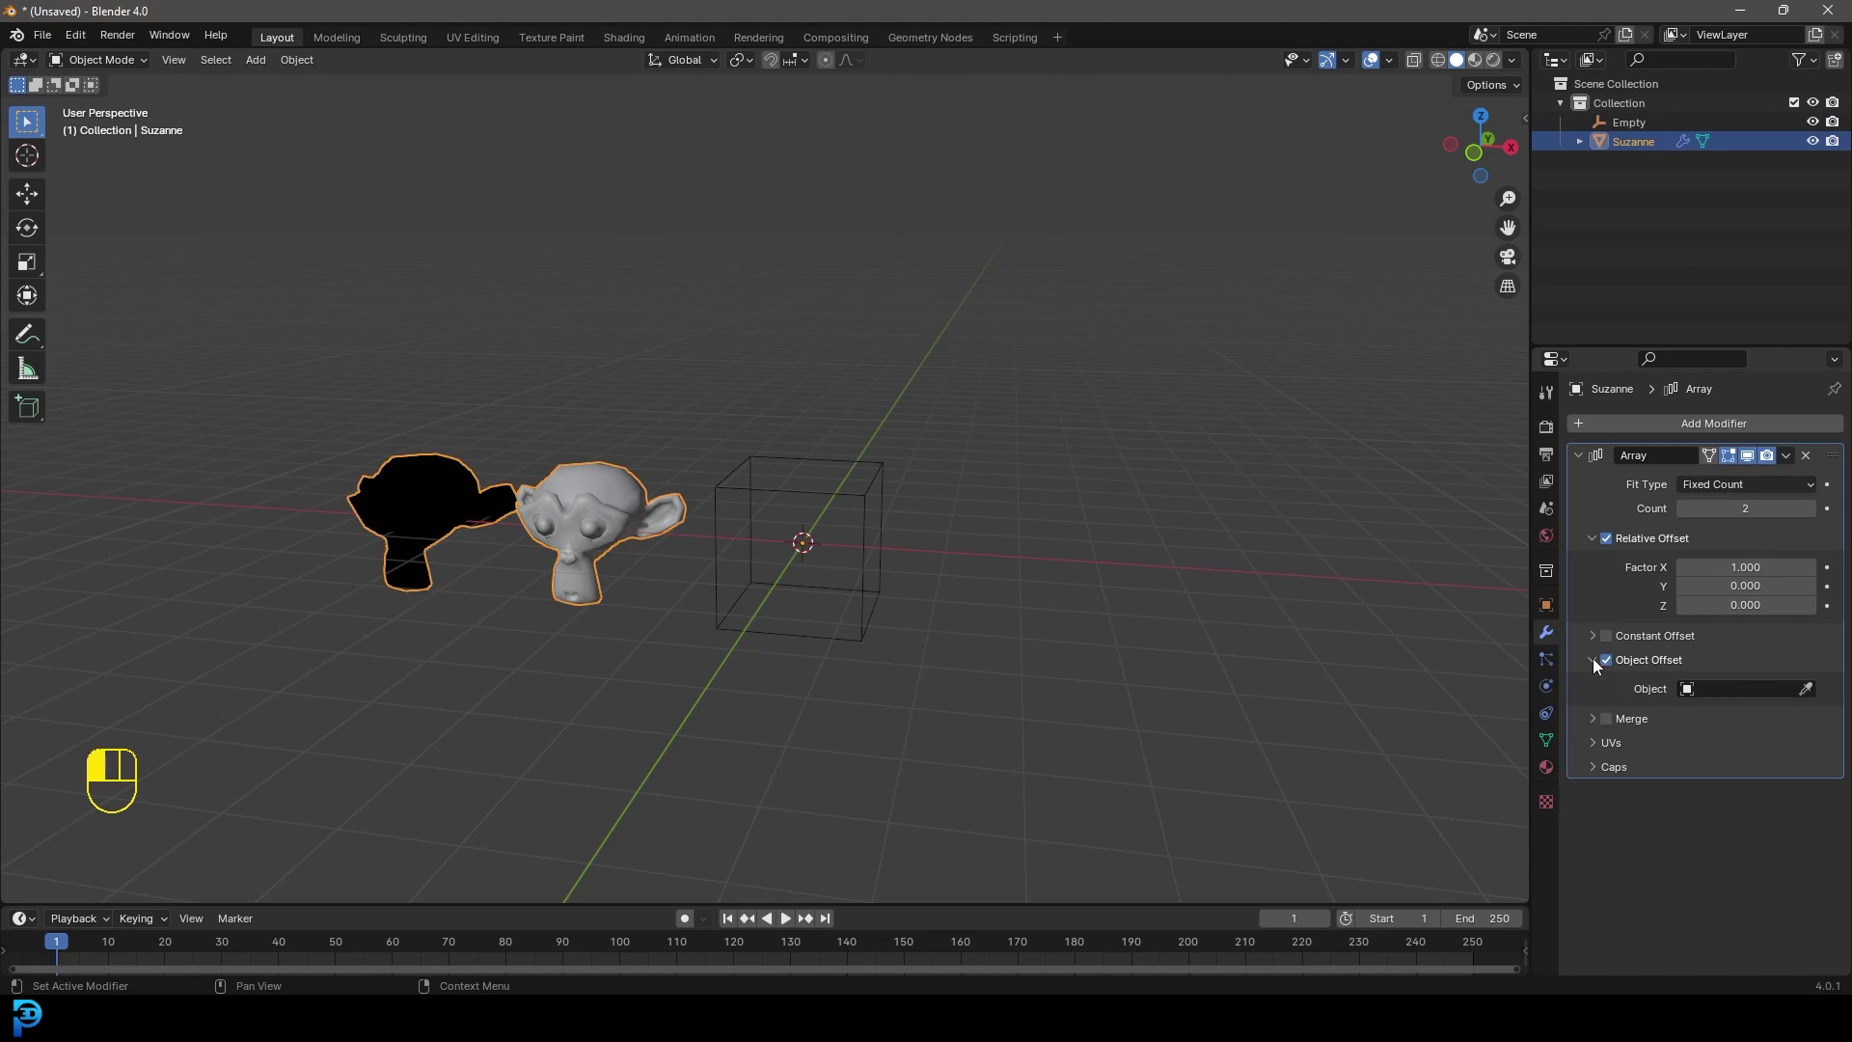
left_click(1809, 693)
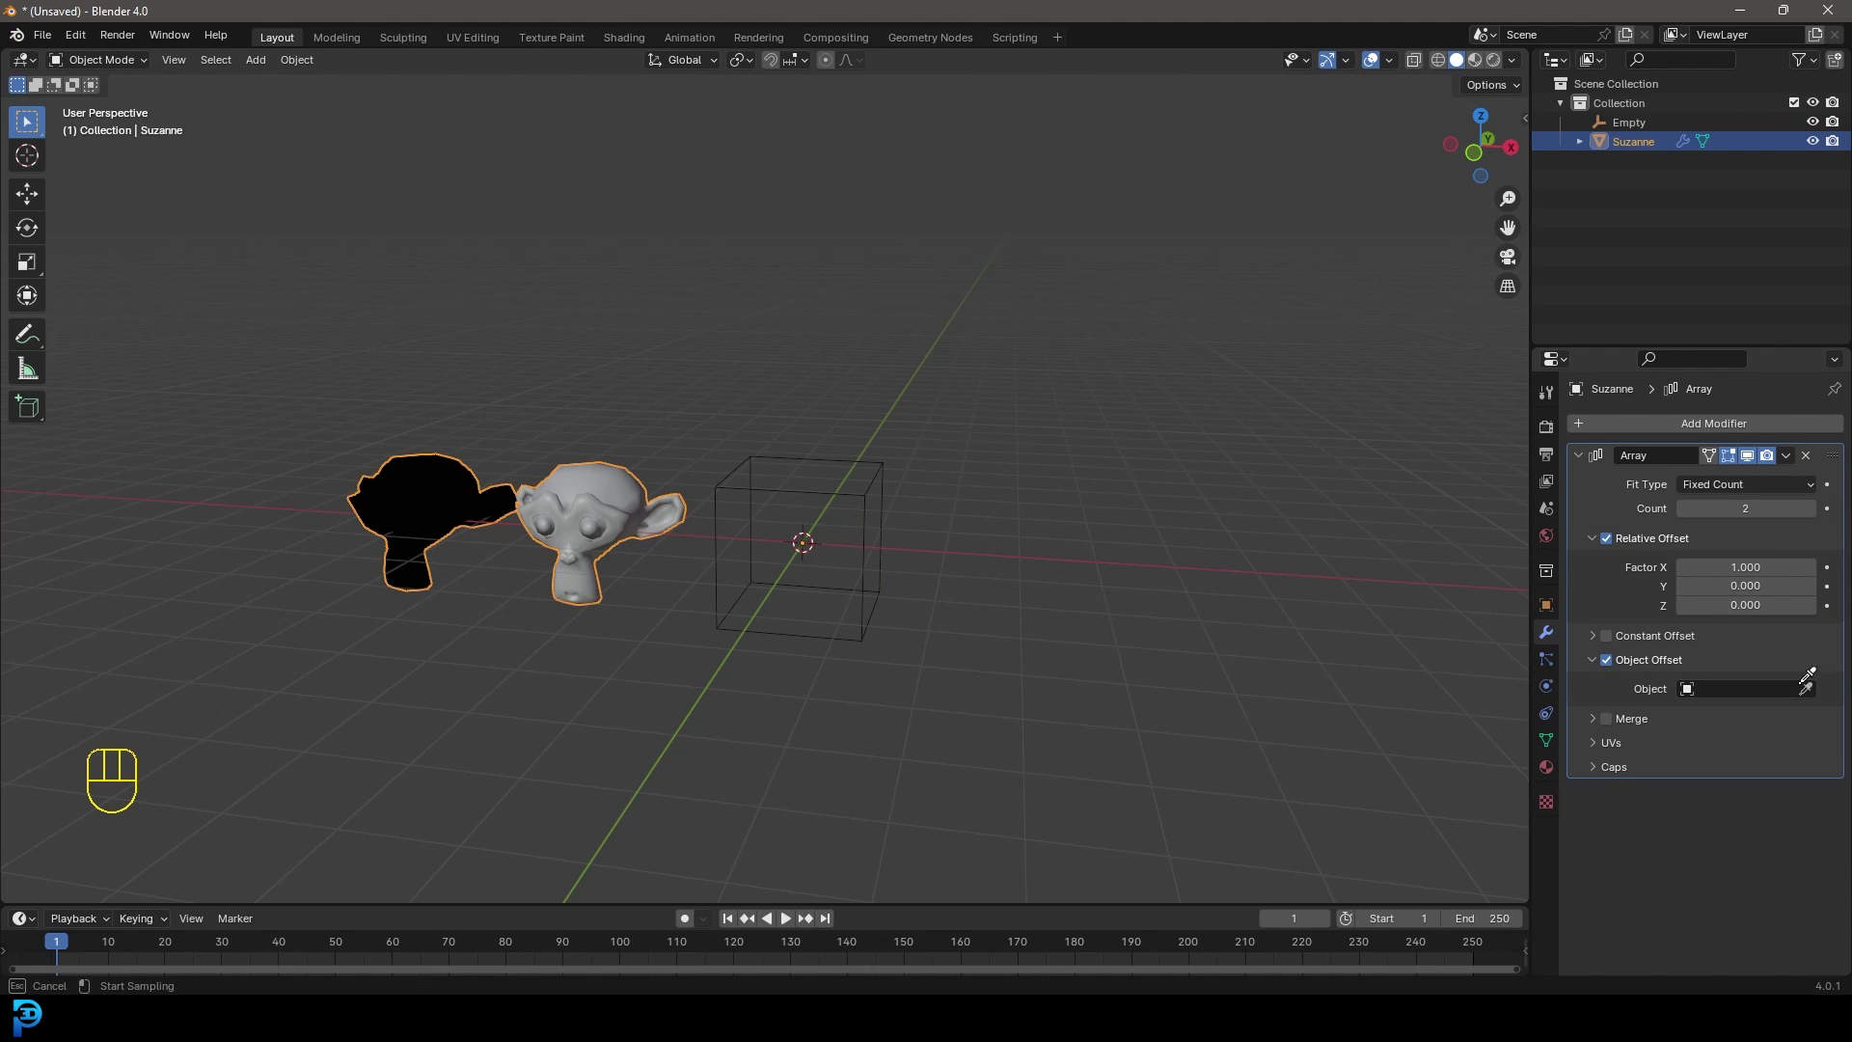
left_click(829, 497)
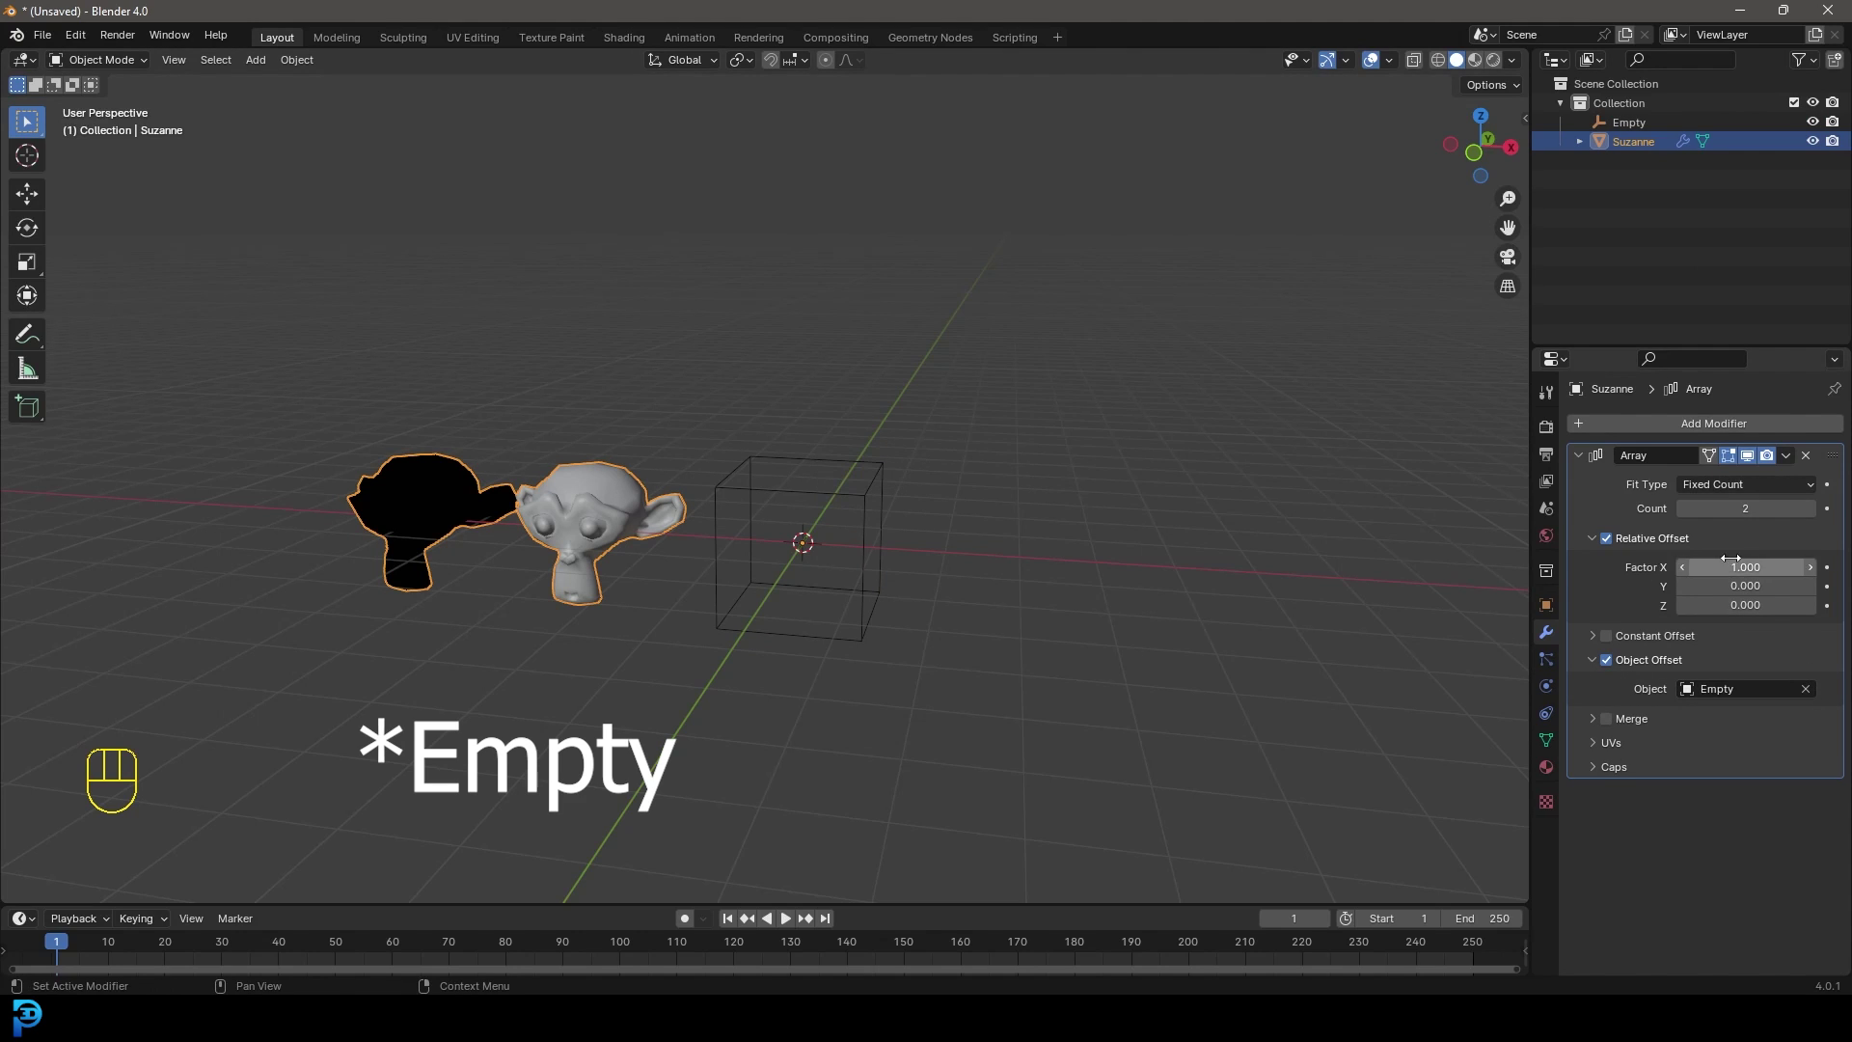
left_click(1761, 565)
type("0")
key("Return")
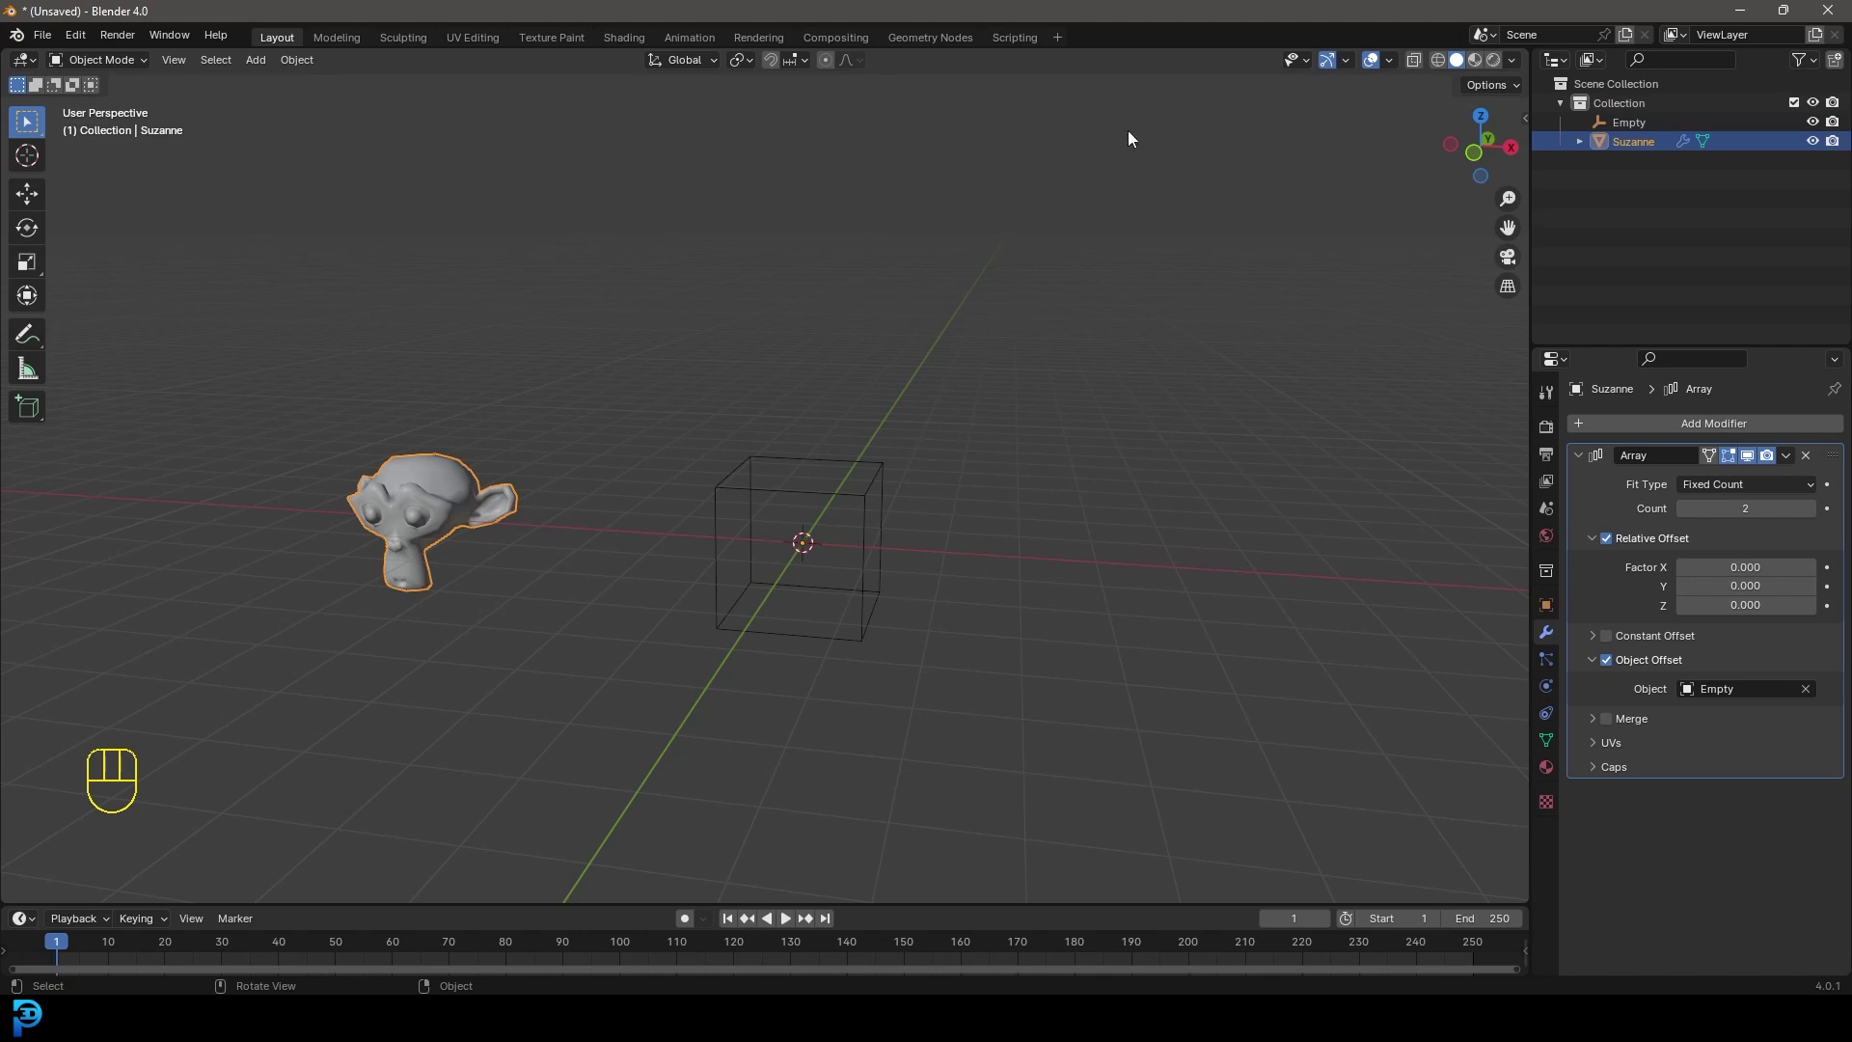
Step: Disable Relative Offset on Suzanne's Array, then select the Empty and cancel a trial Z rotation
left_click(1606, 538)
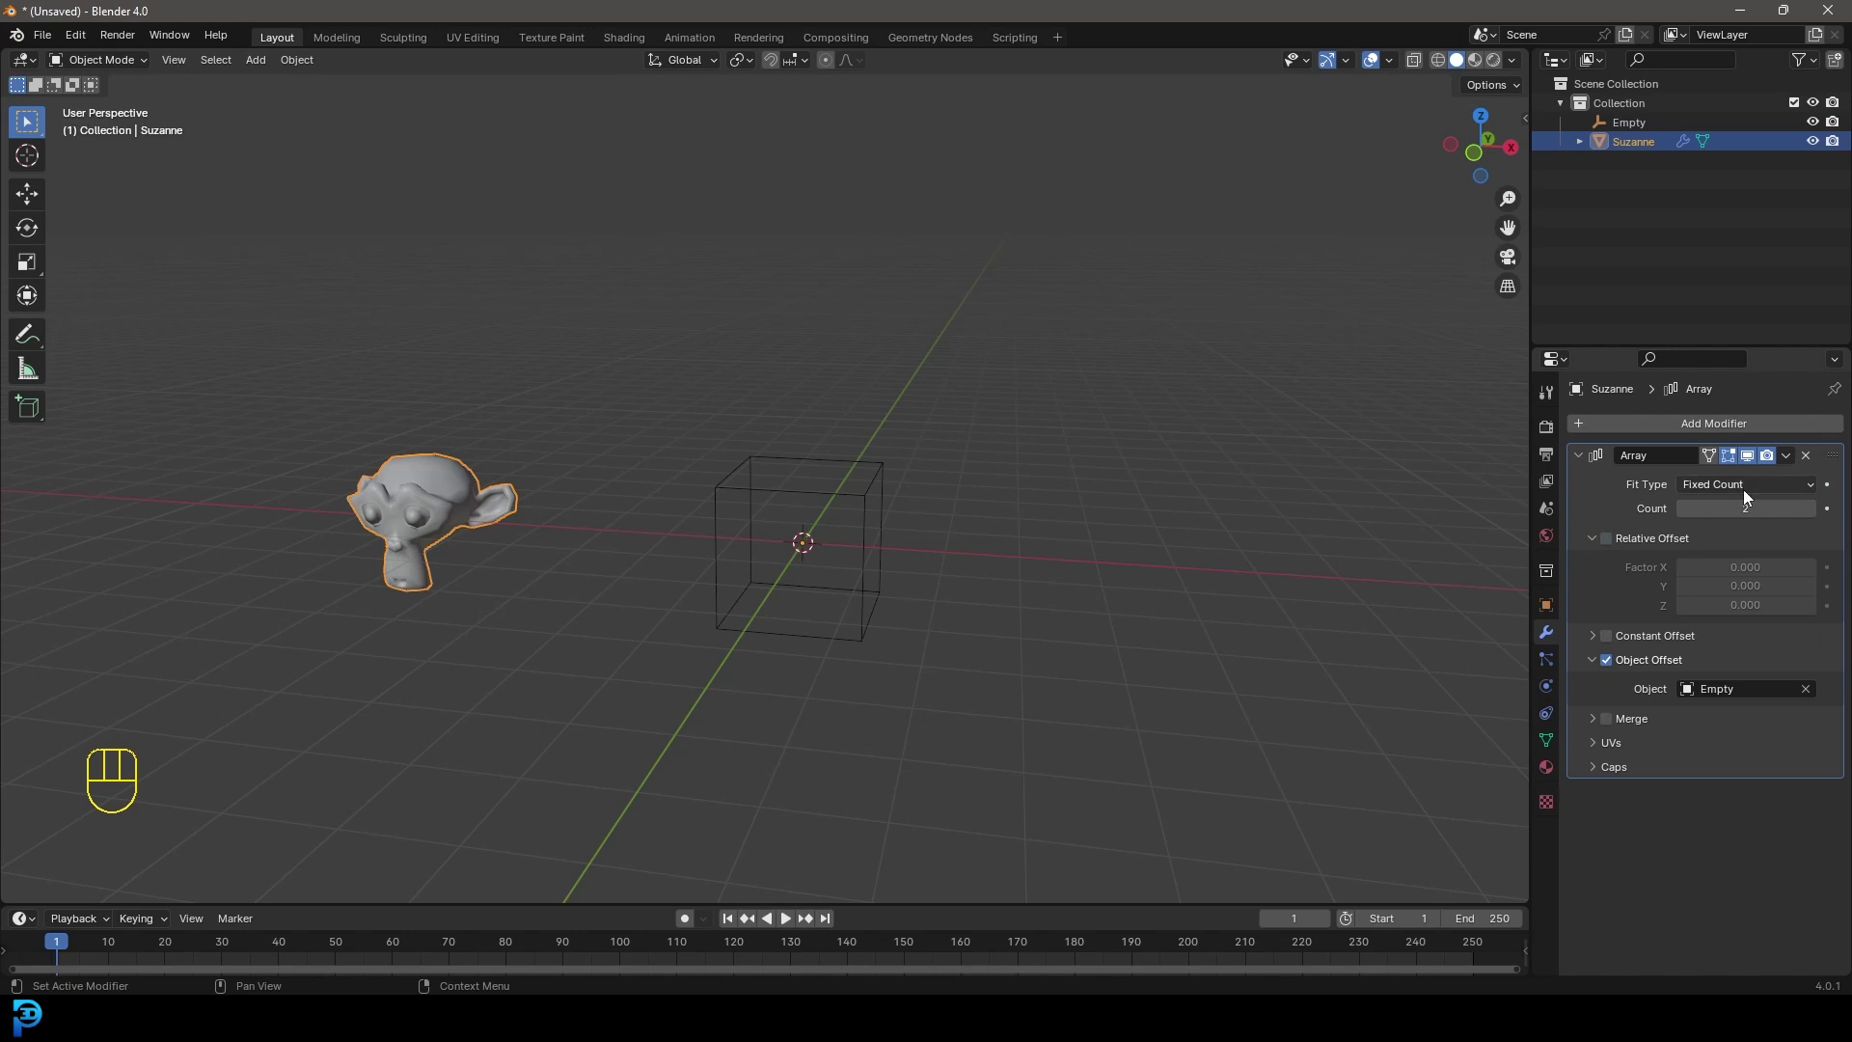
left_click(1589, 538)
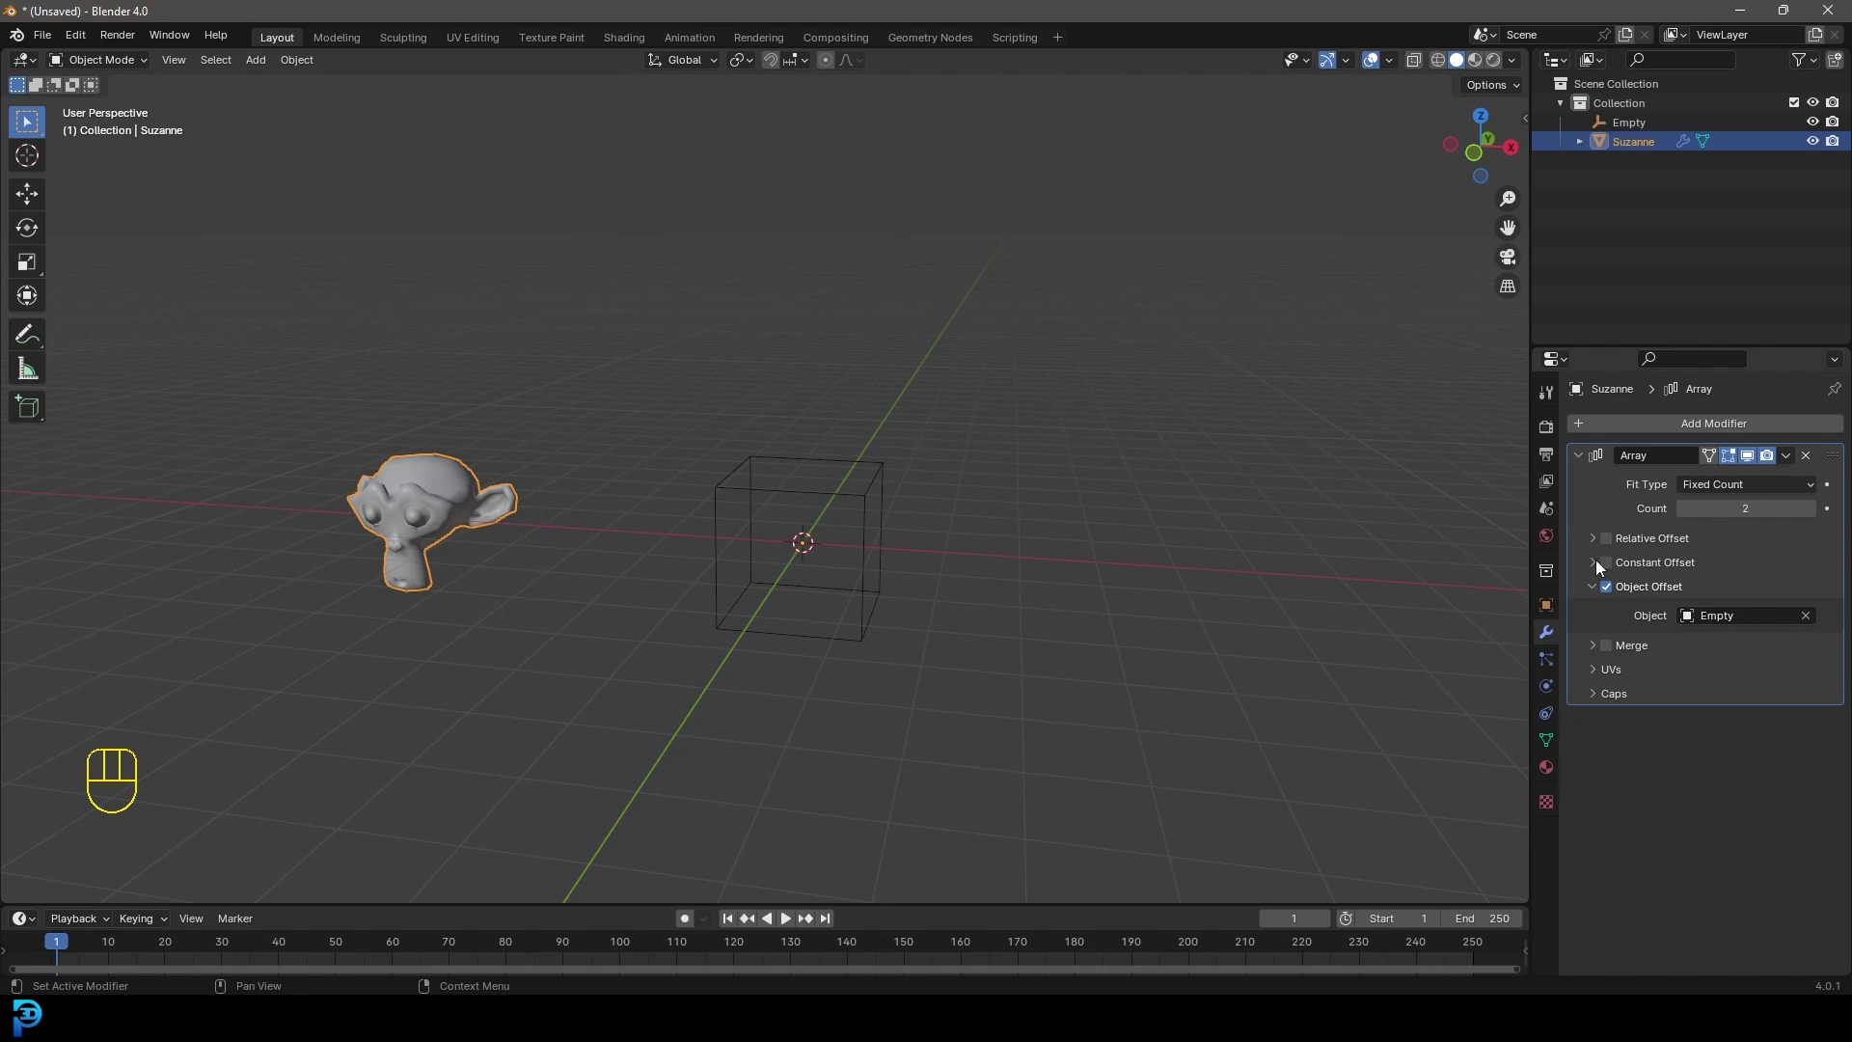
left_click(871, 497)
key("r")
key("z")
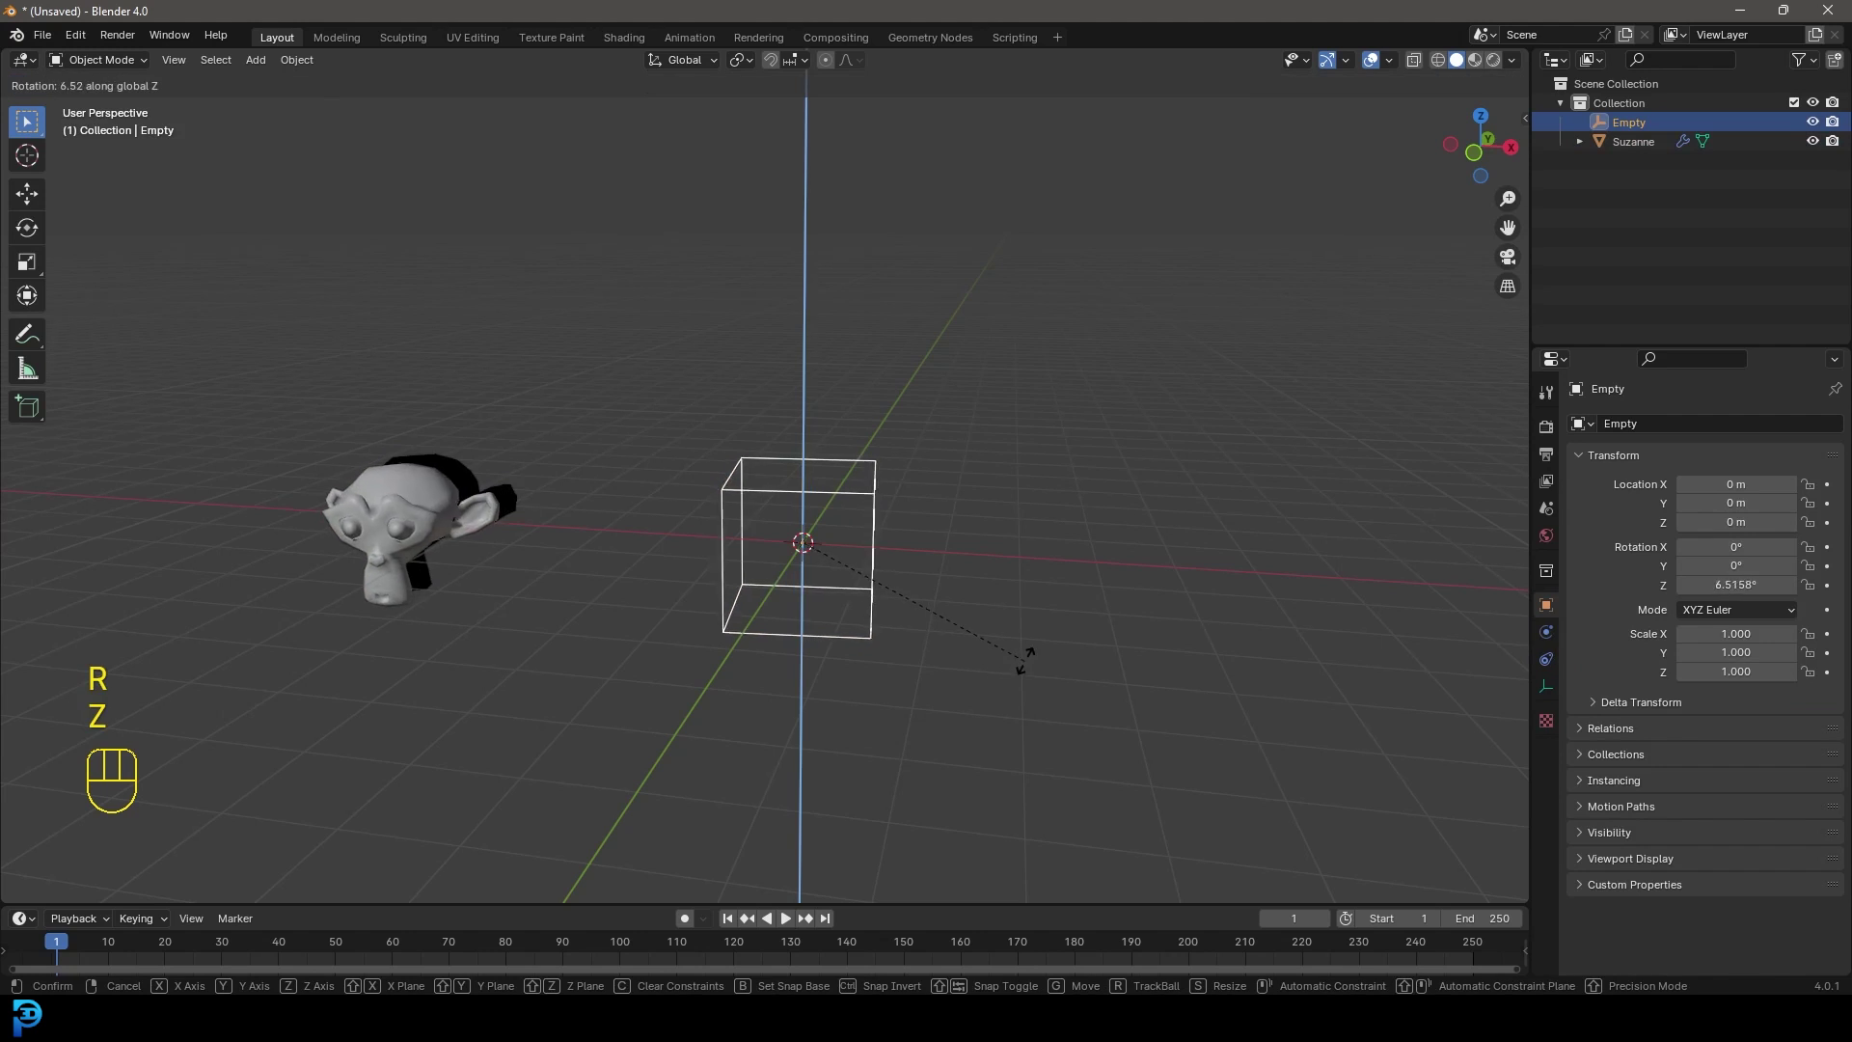
right_click(960, 511)
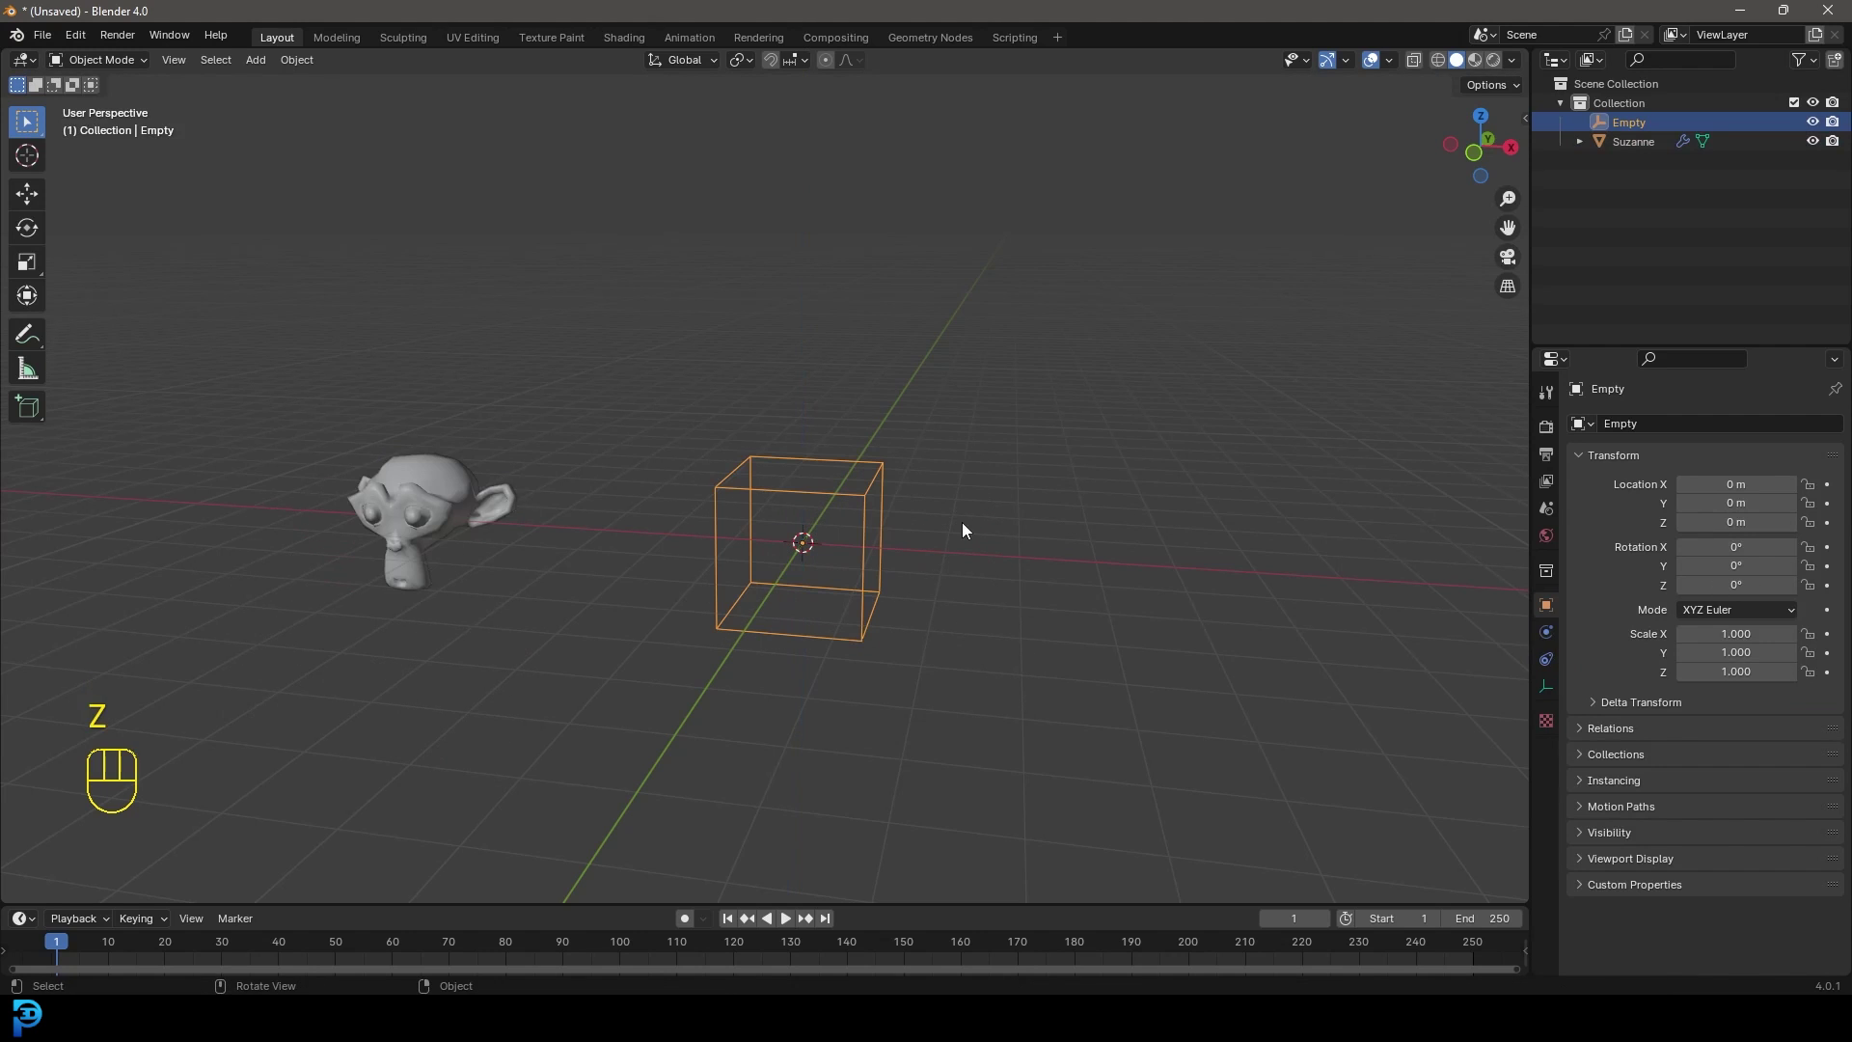
Step: Select Suzanne and set its Array Count to 8
left_click(420, 492)
left_click(1738, 508)
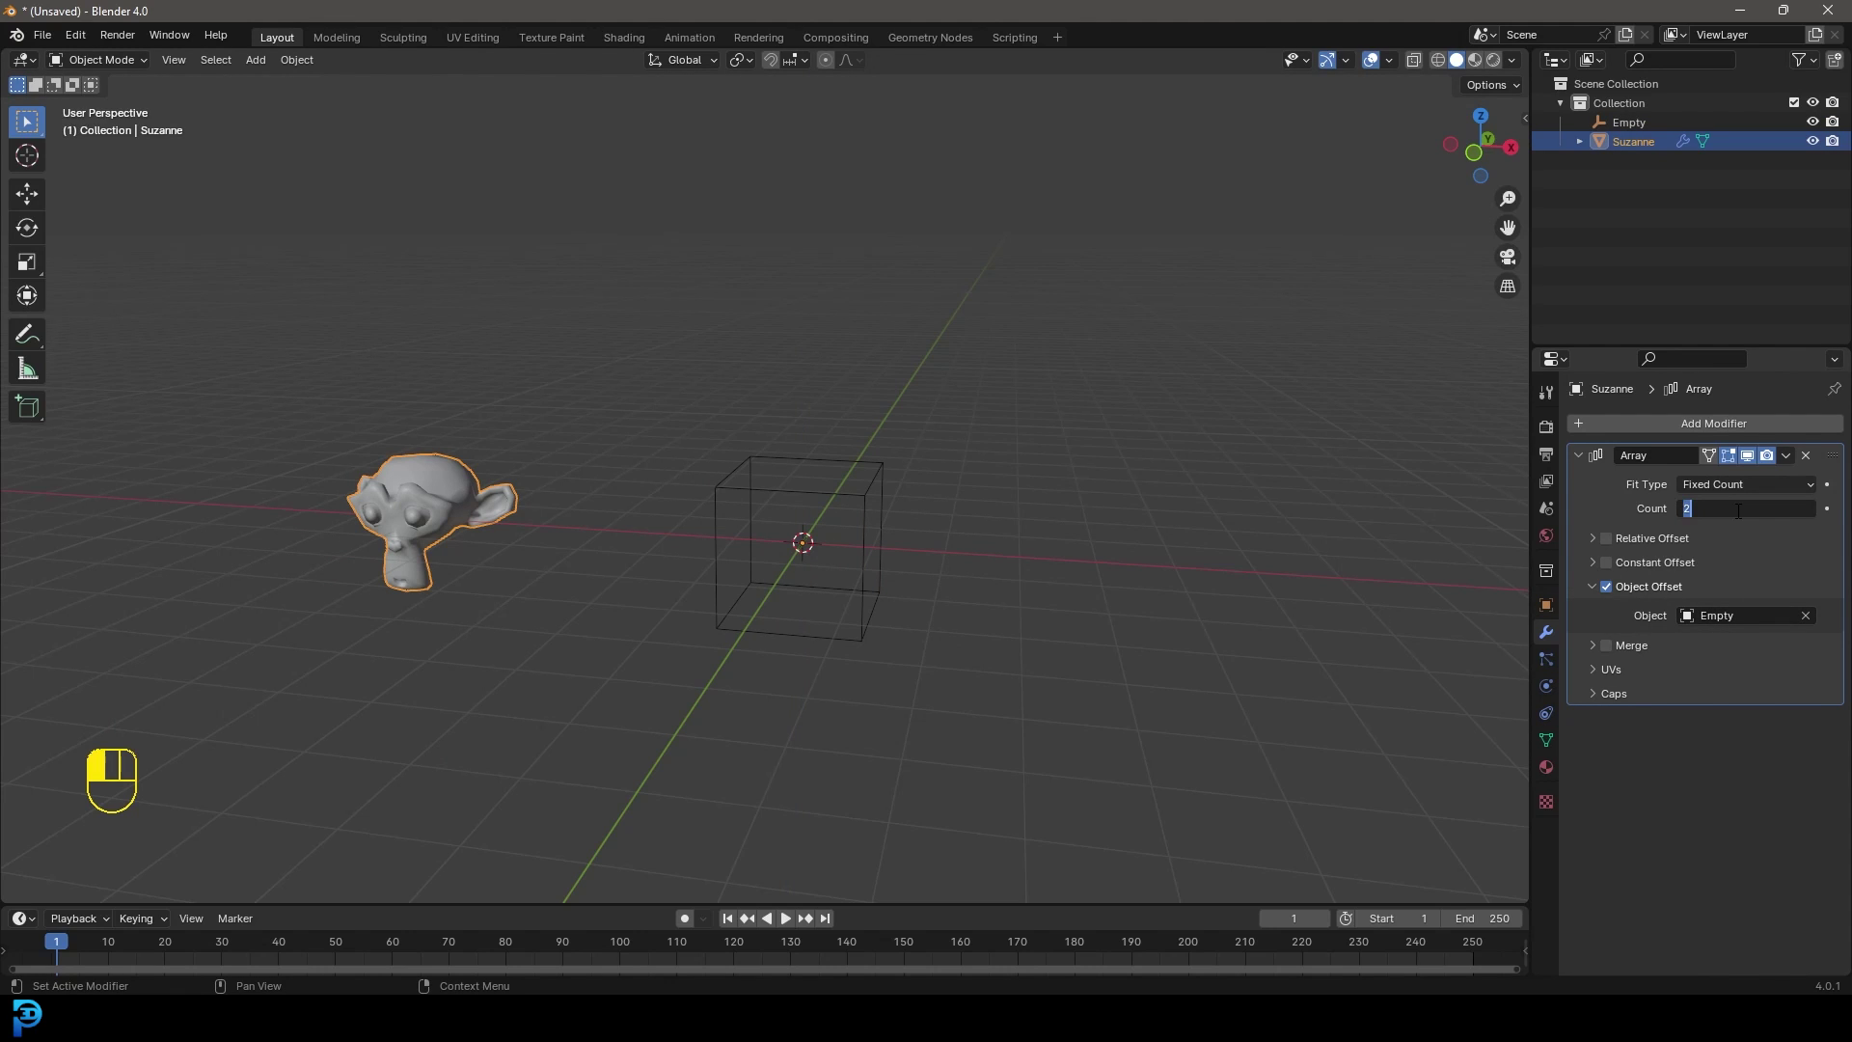
type("8")
key("Return")
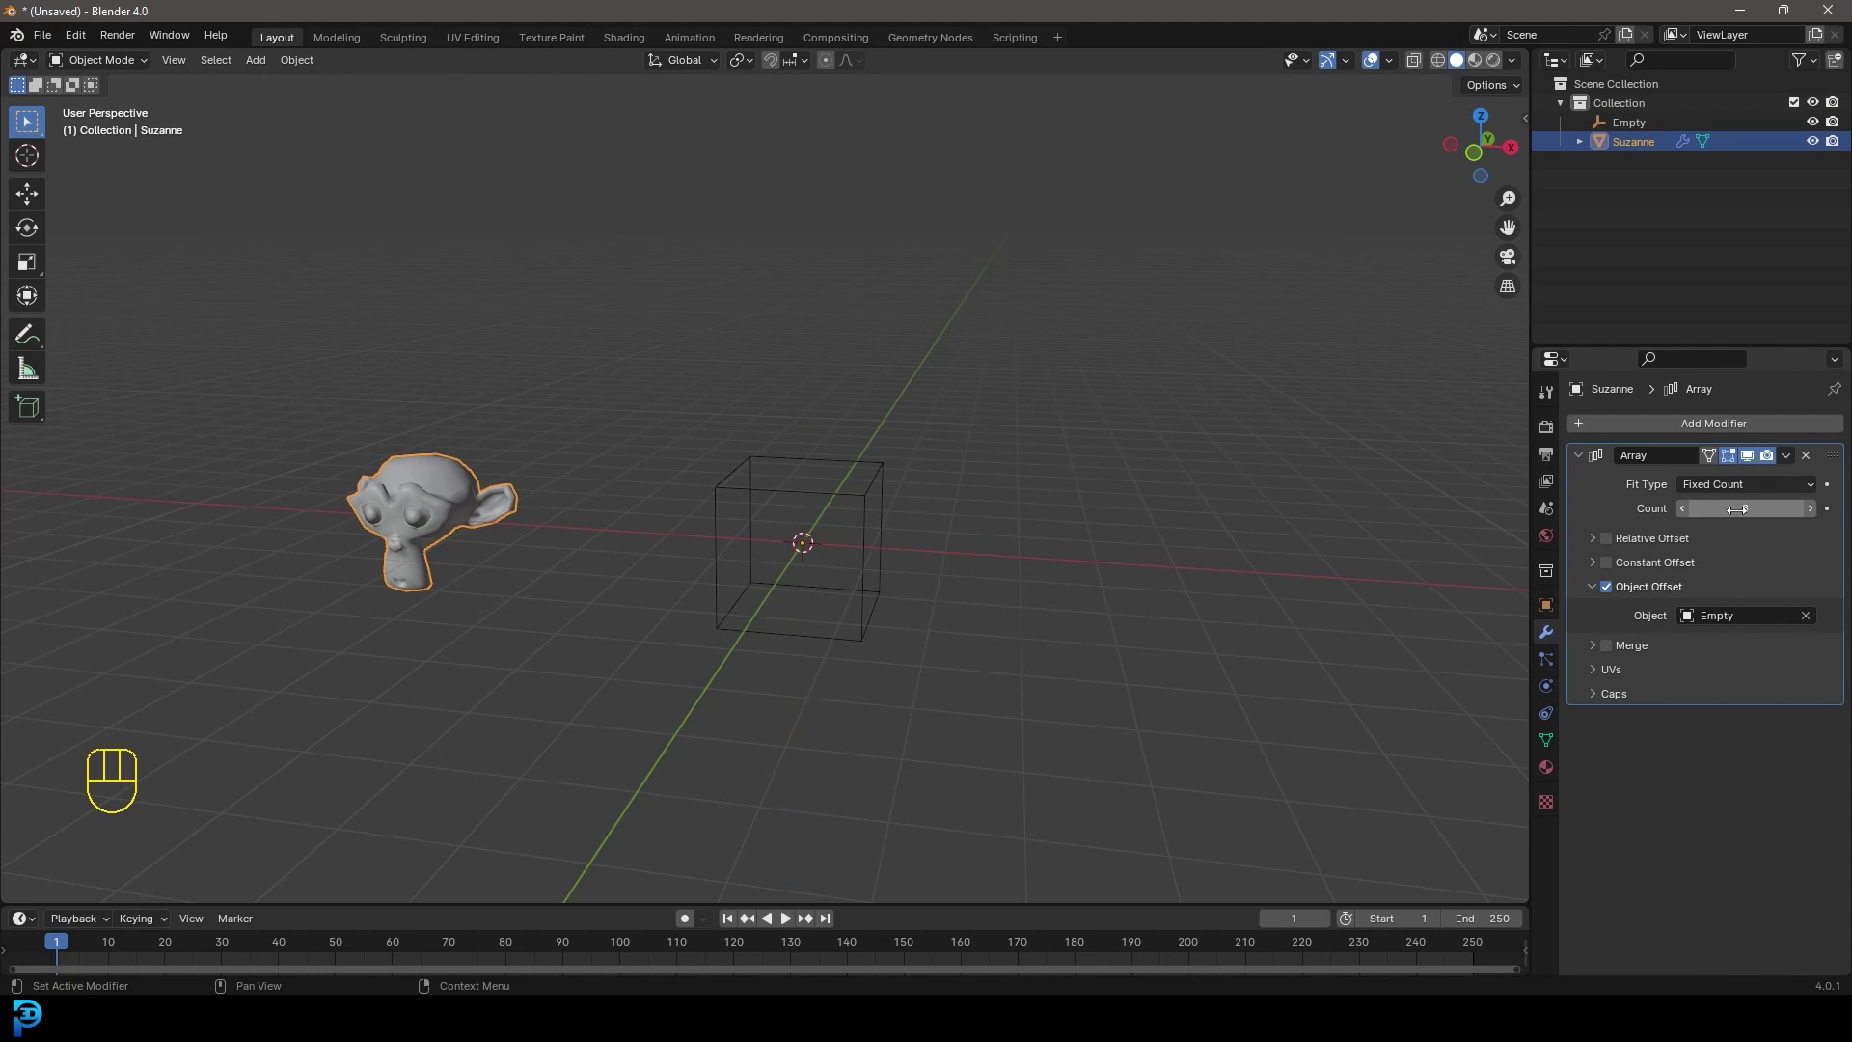
middle_click_drag(1158, 526, 837, 475)
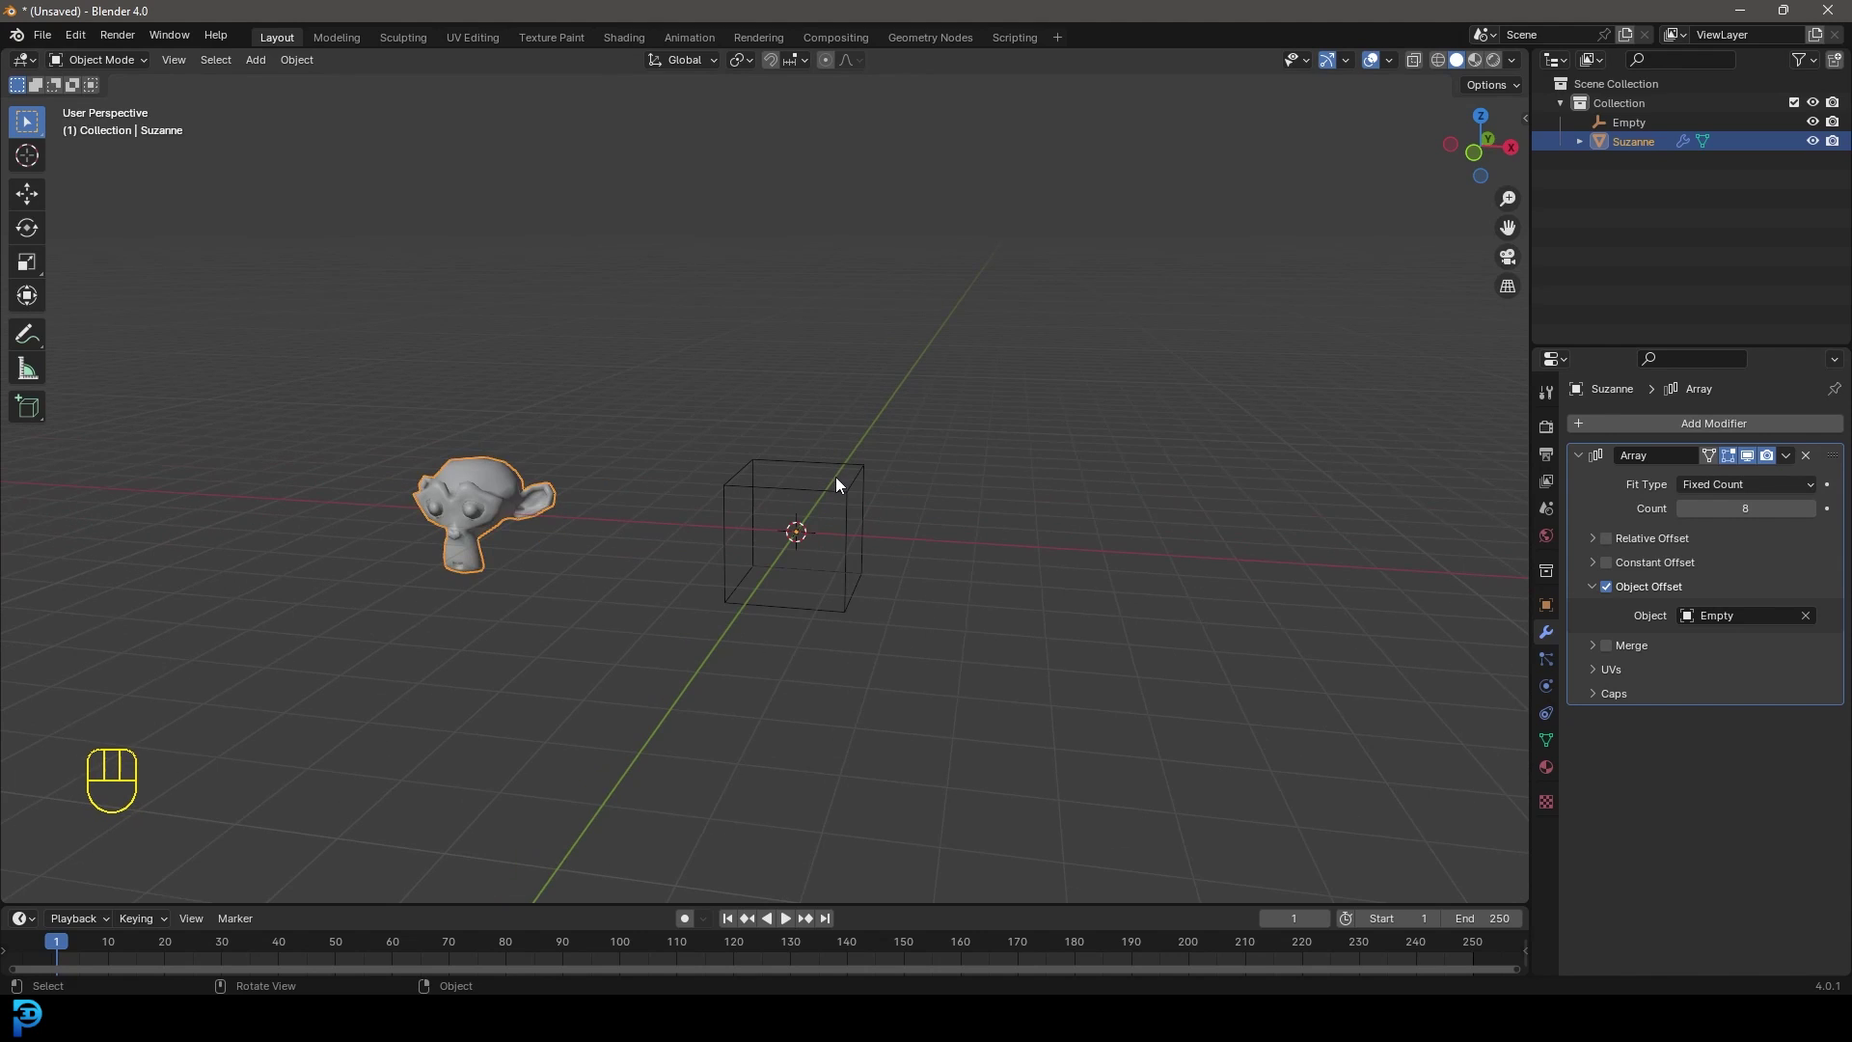
key("XF86Calculator")
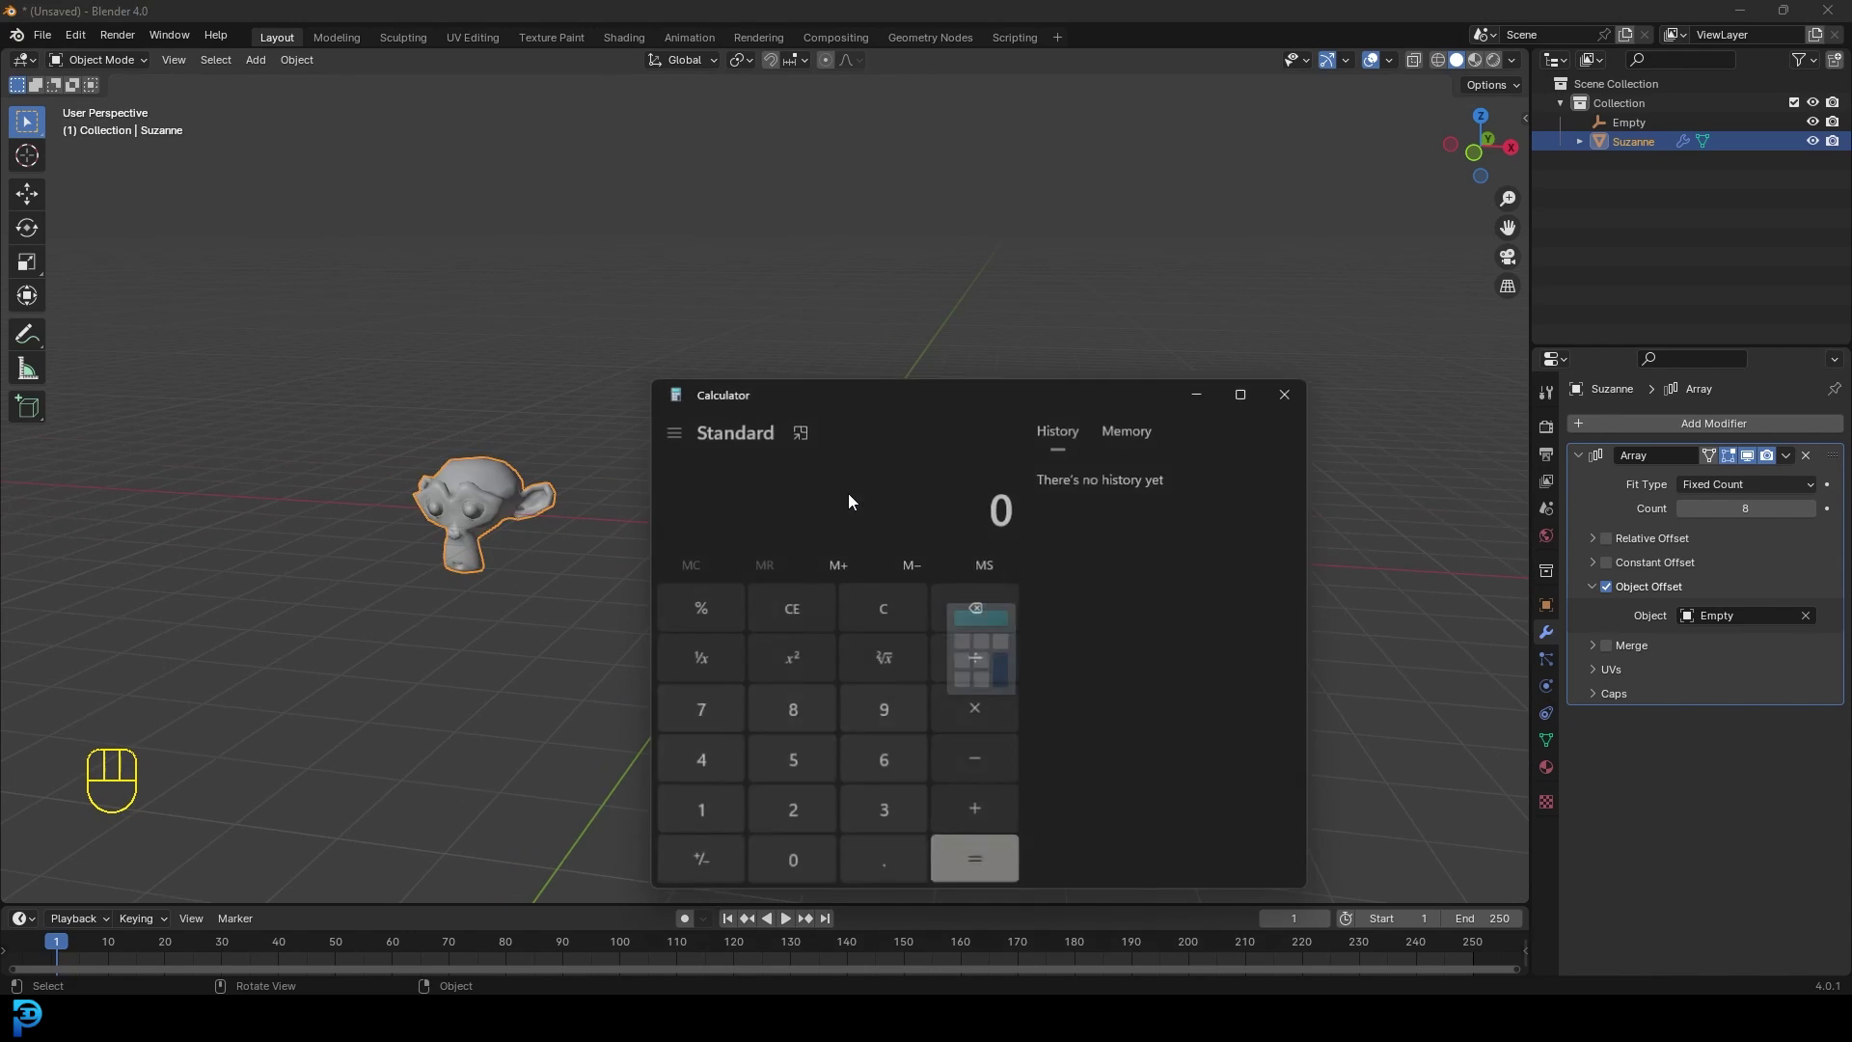
Step: Compute 360 ÷ 8 = 45 in Calculator, then minimise it to return to Blender
left_click(880, 629)
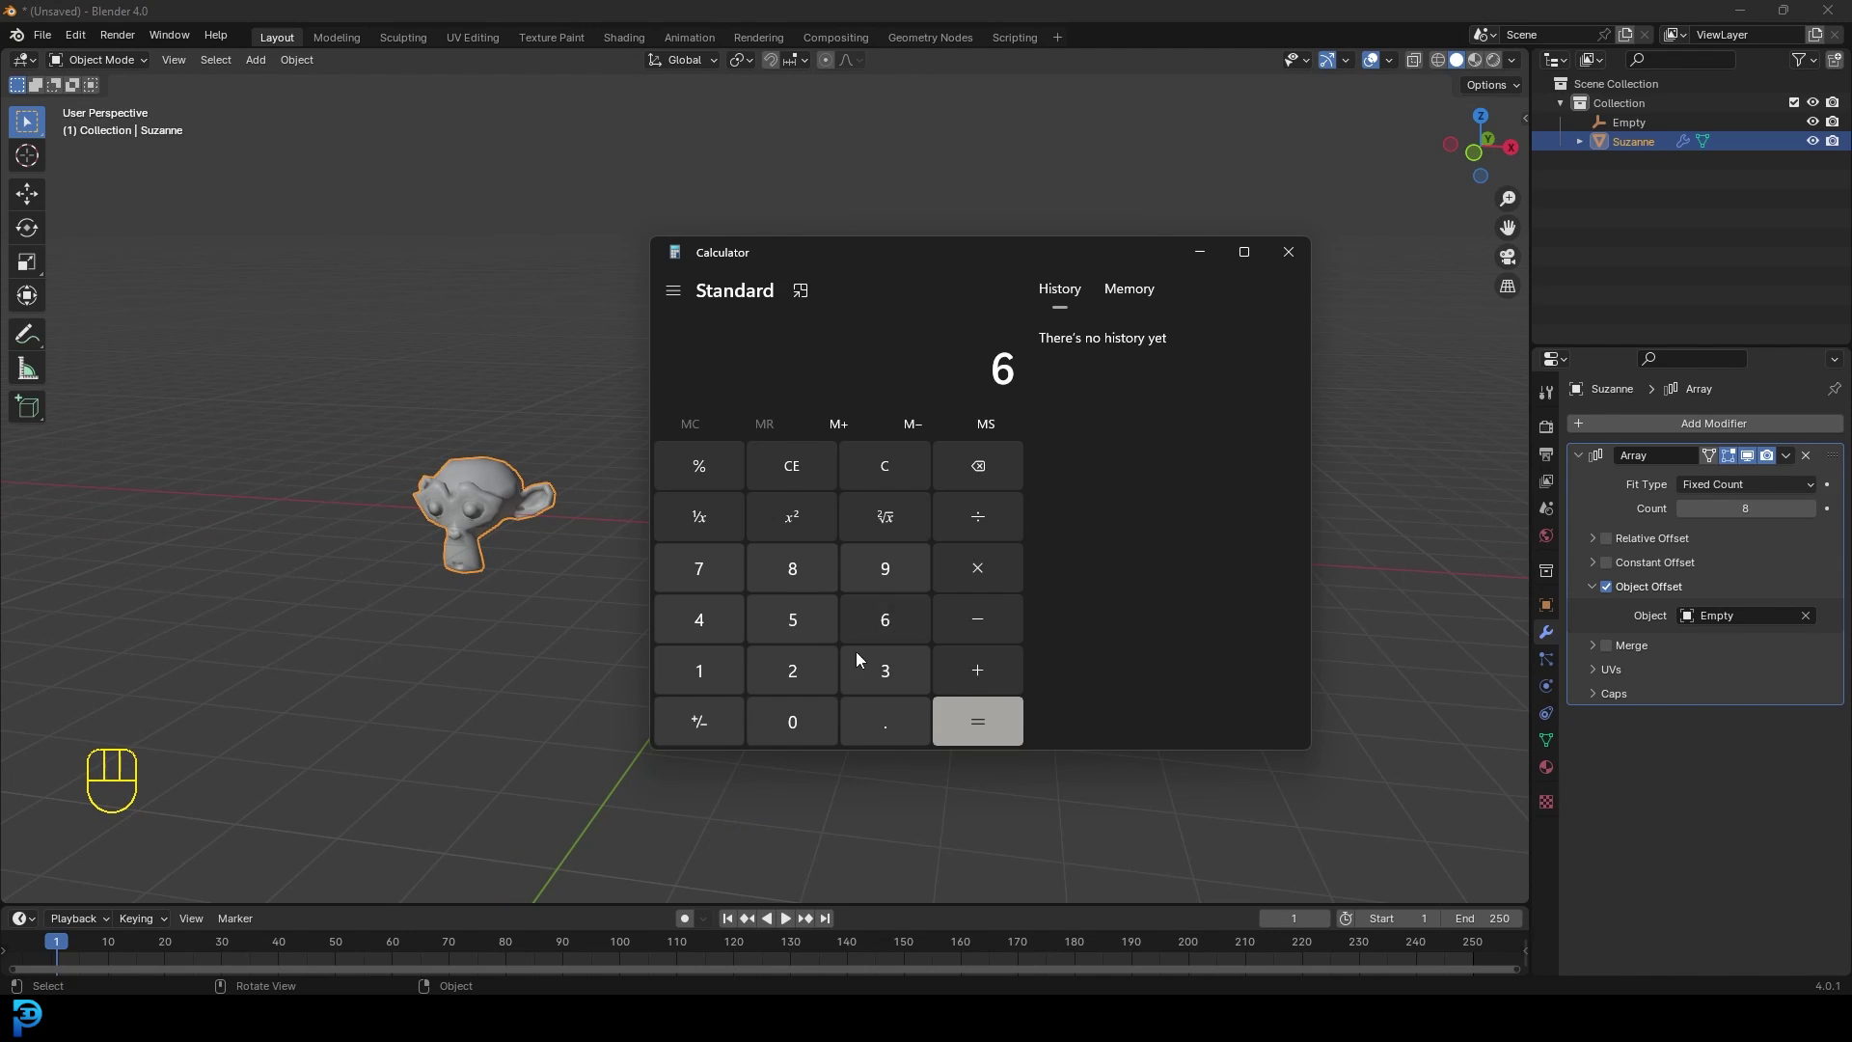
left_click(806, 716)
double_click(978, 466)
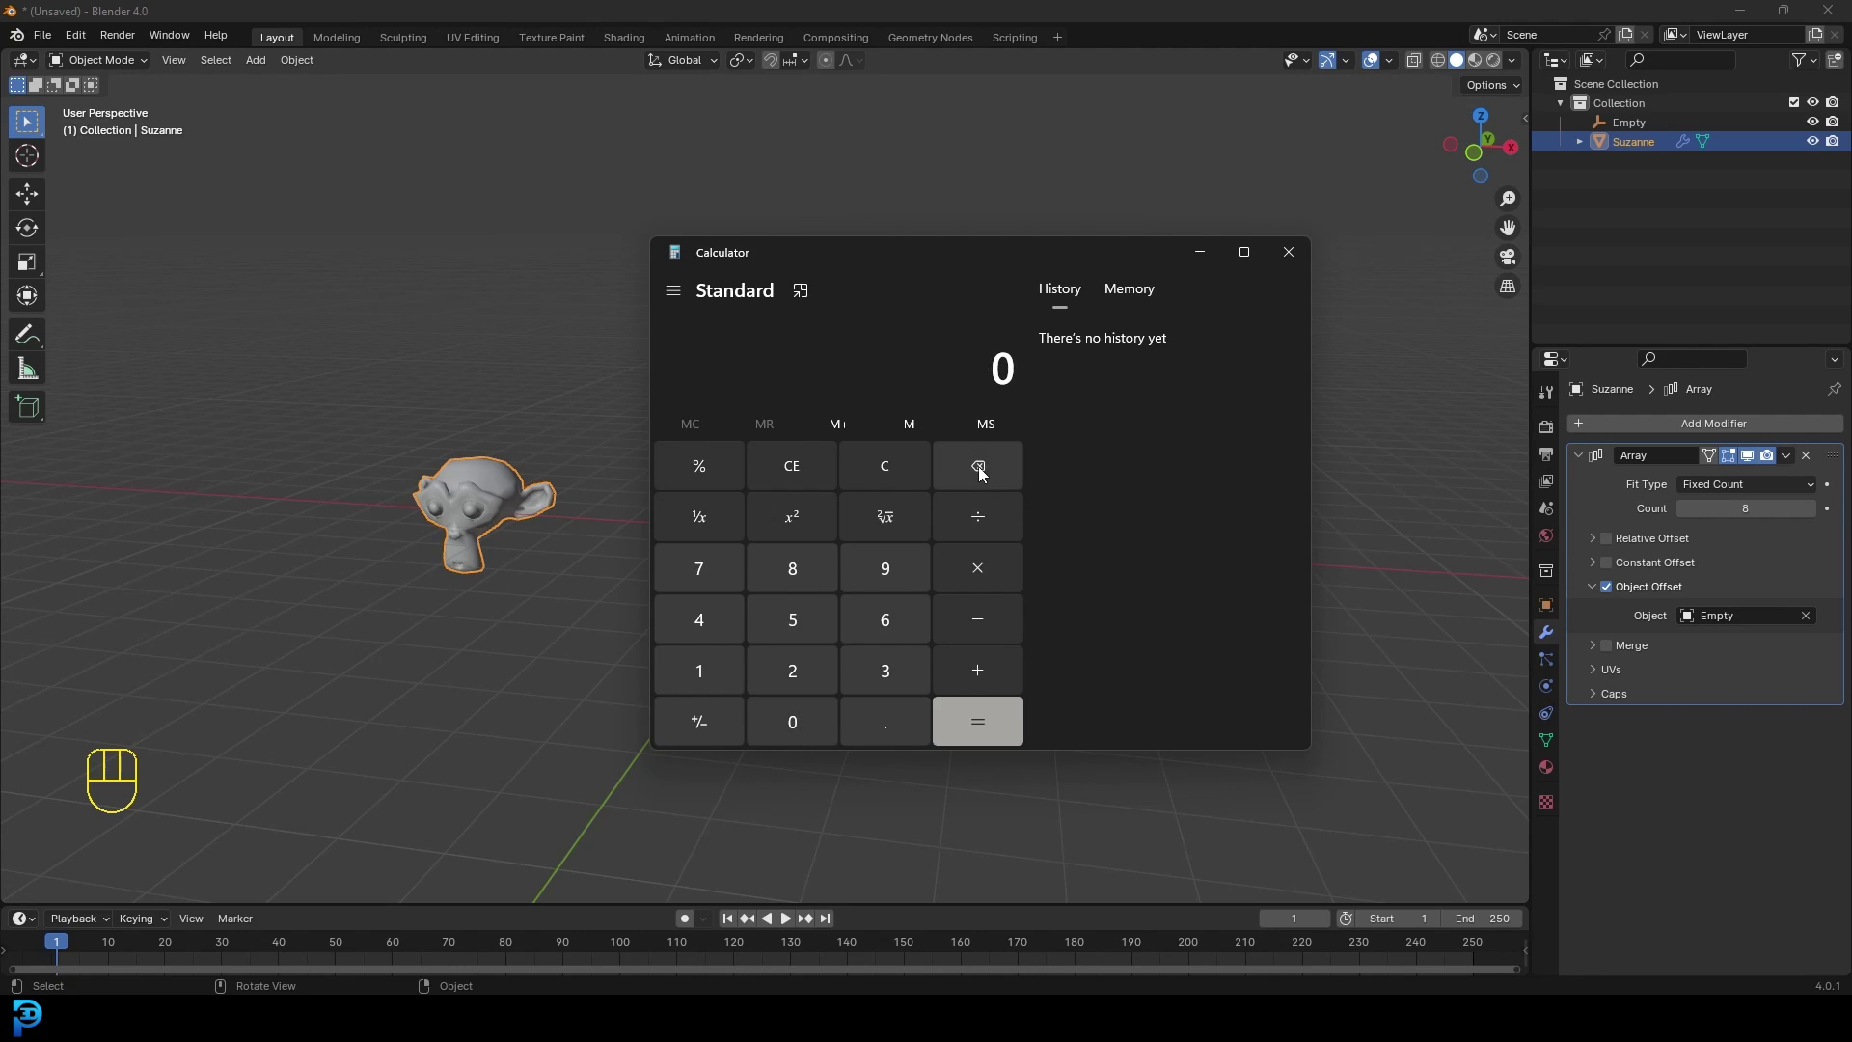
left_click(893, 668)
key("6")
left_click(801, 725)
key("slash")
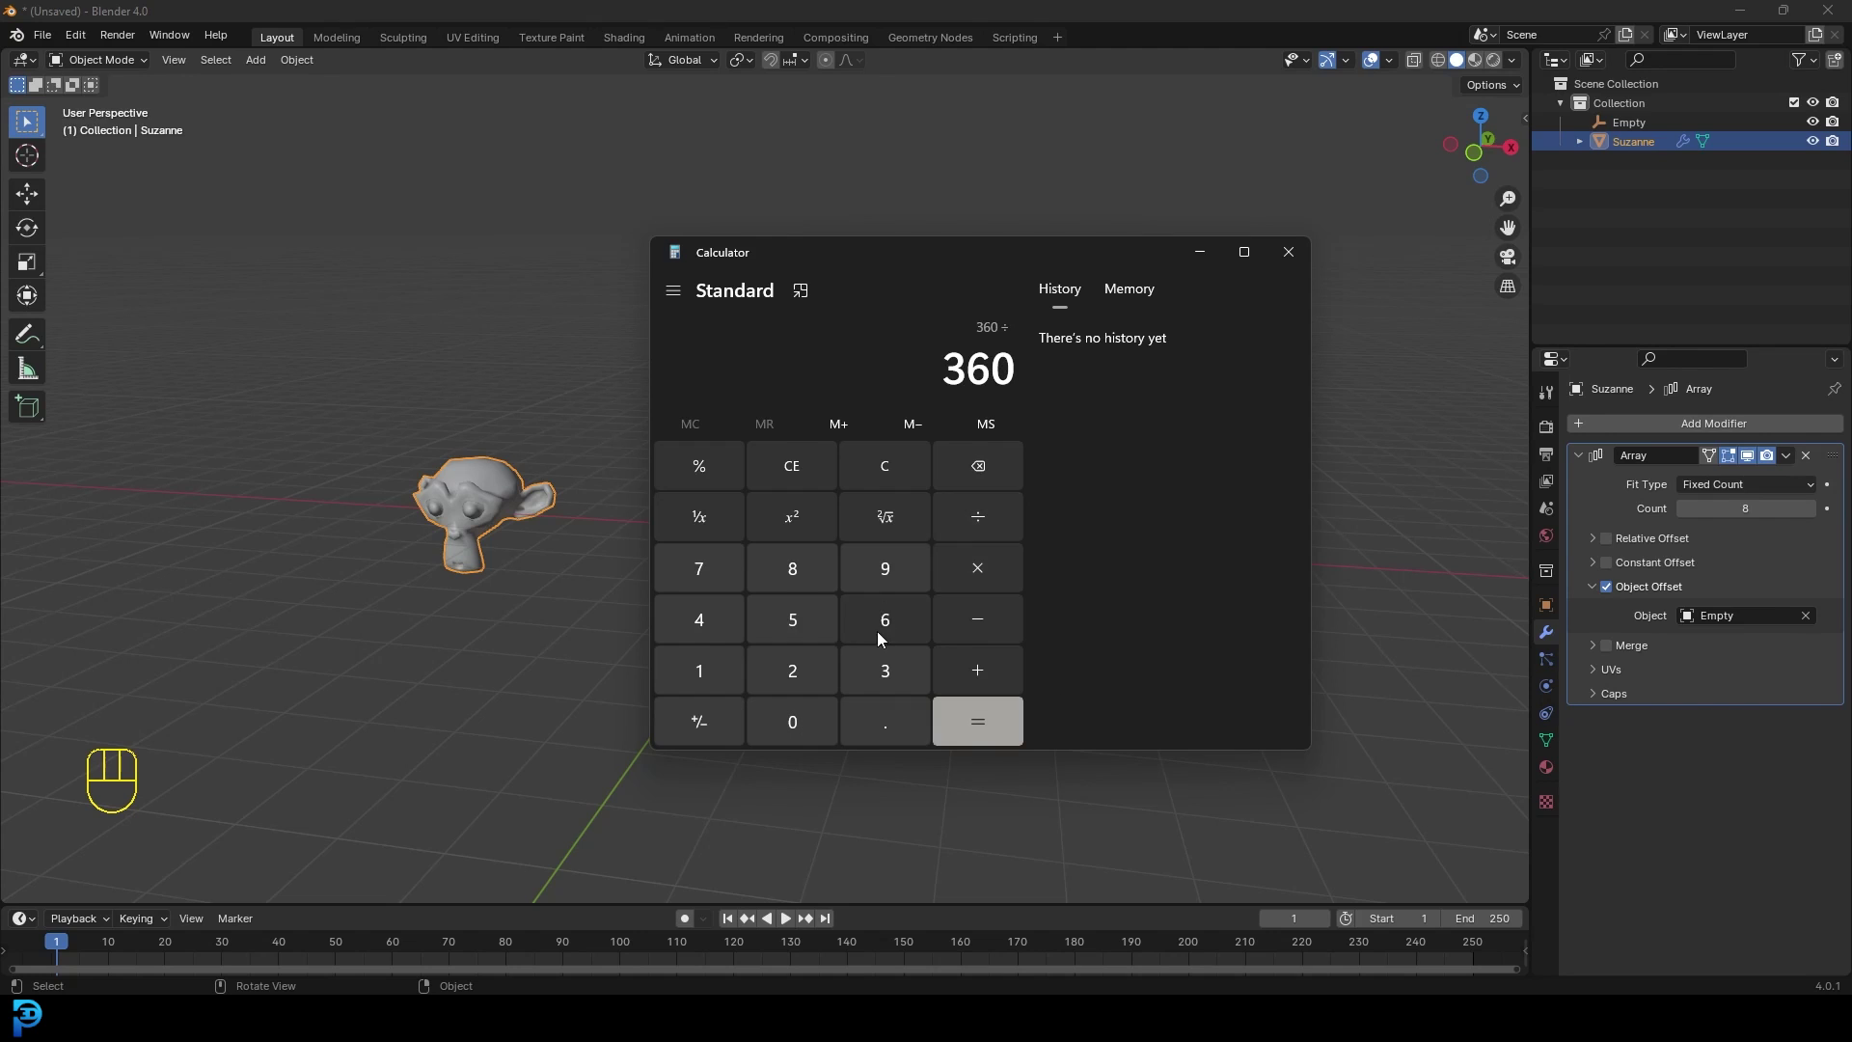
left_click(808, 578)
left_click(994, 724)
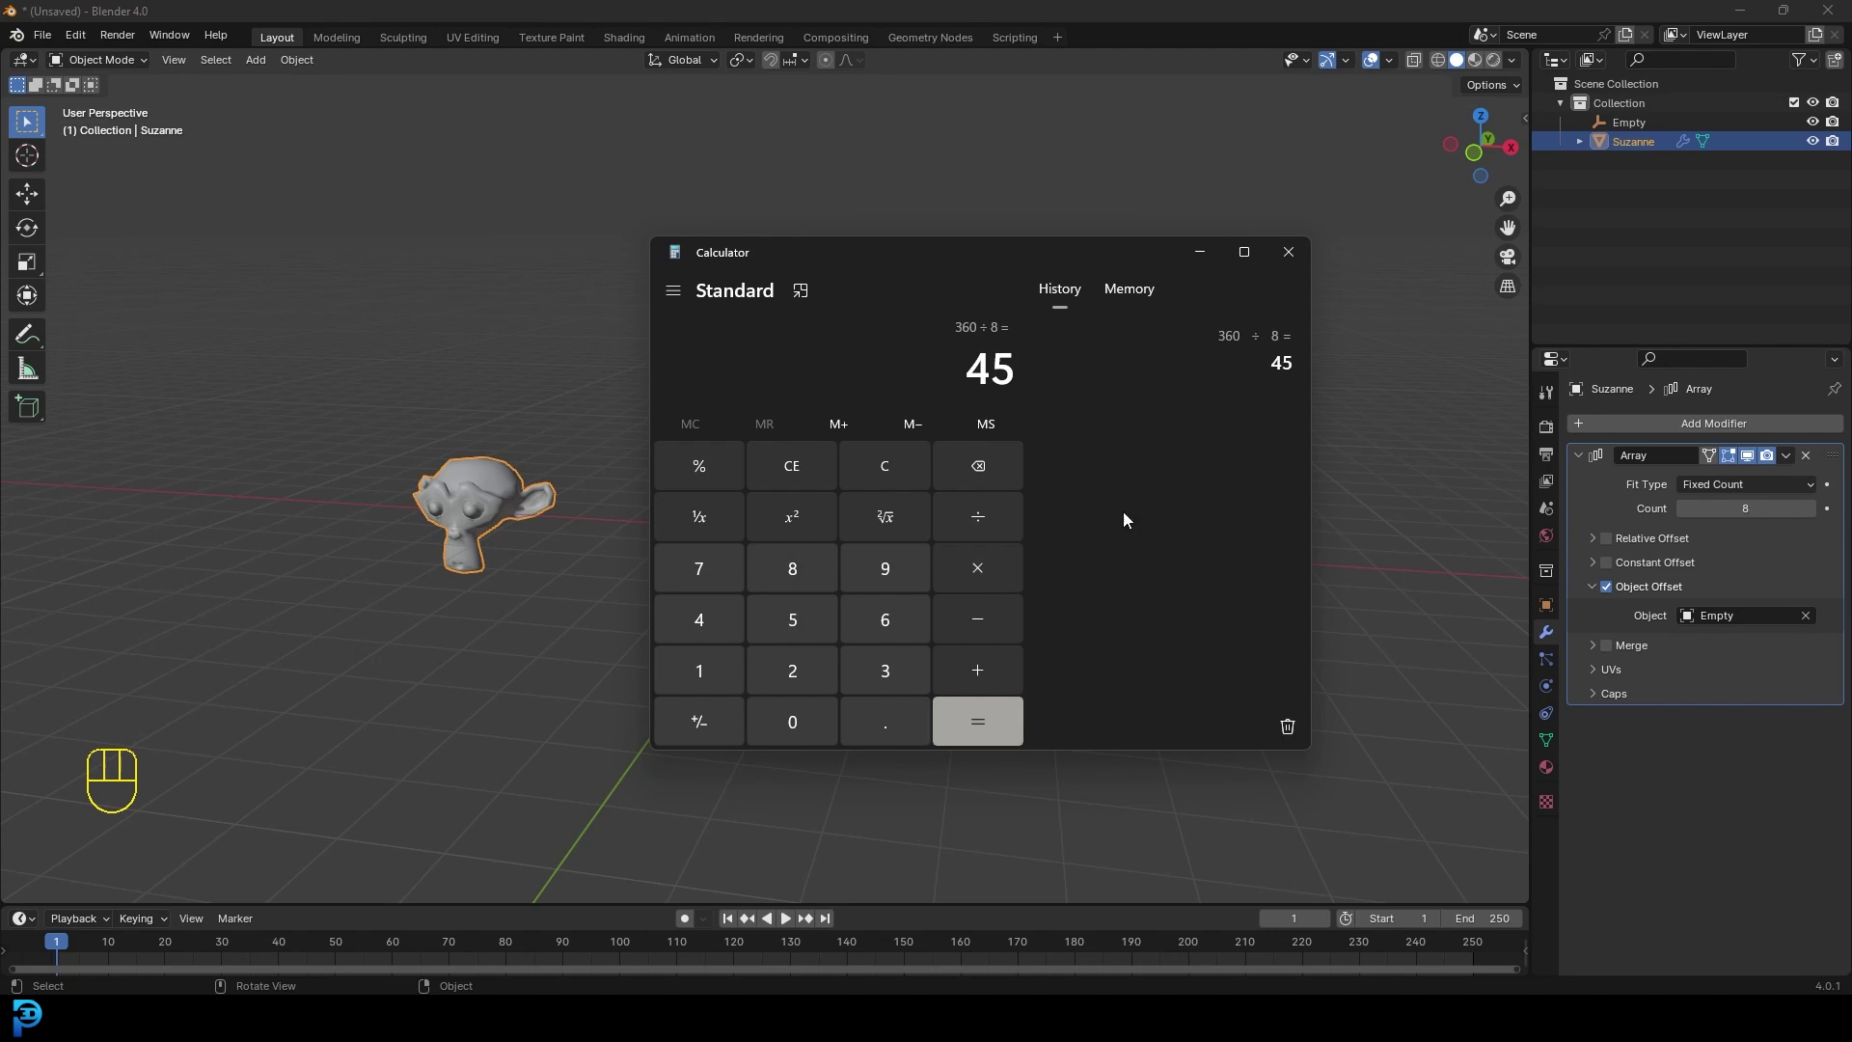
left_click(1200, 255)
middle_click_drag(902, 482, 818, 486)
Step: Rotate the Empty 45° around Z to fan the eight Suzannes into a ring
left_click(826, 504)
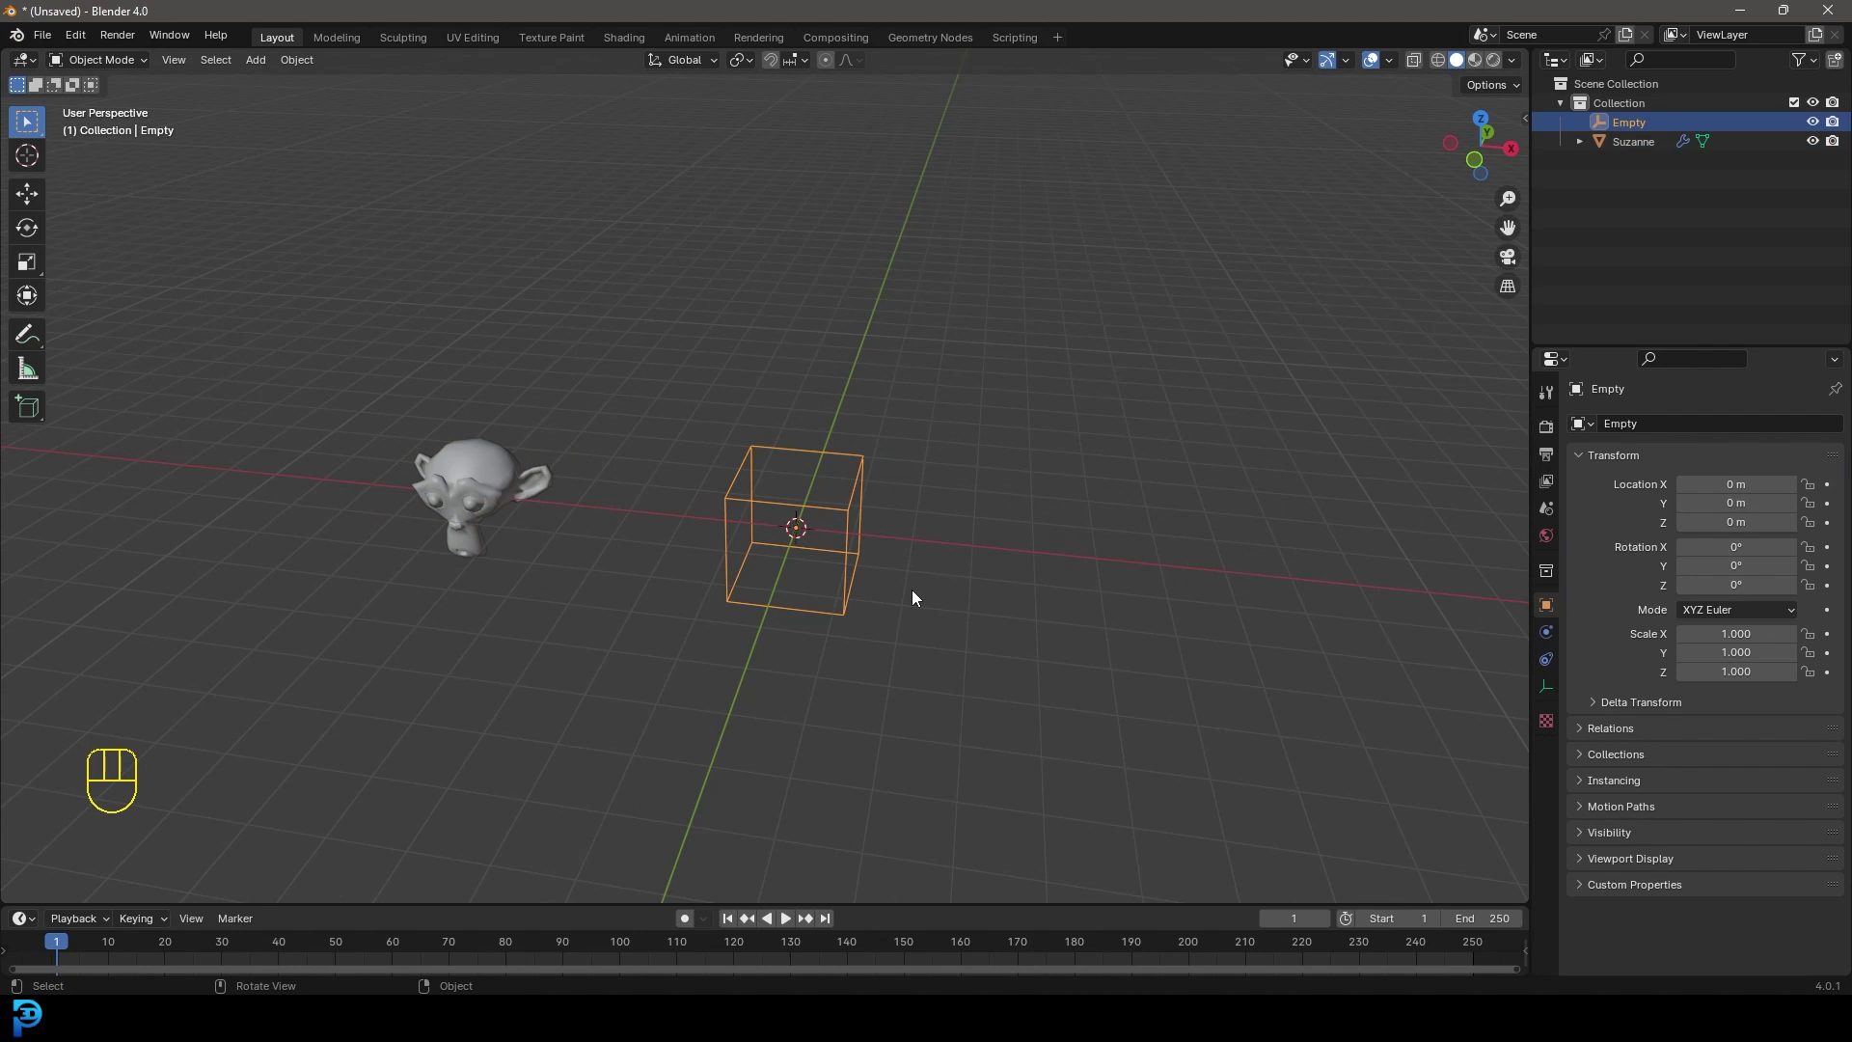
key("r")
key("z")
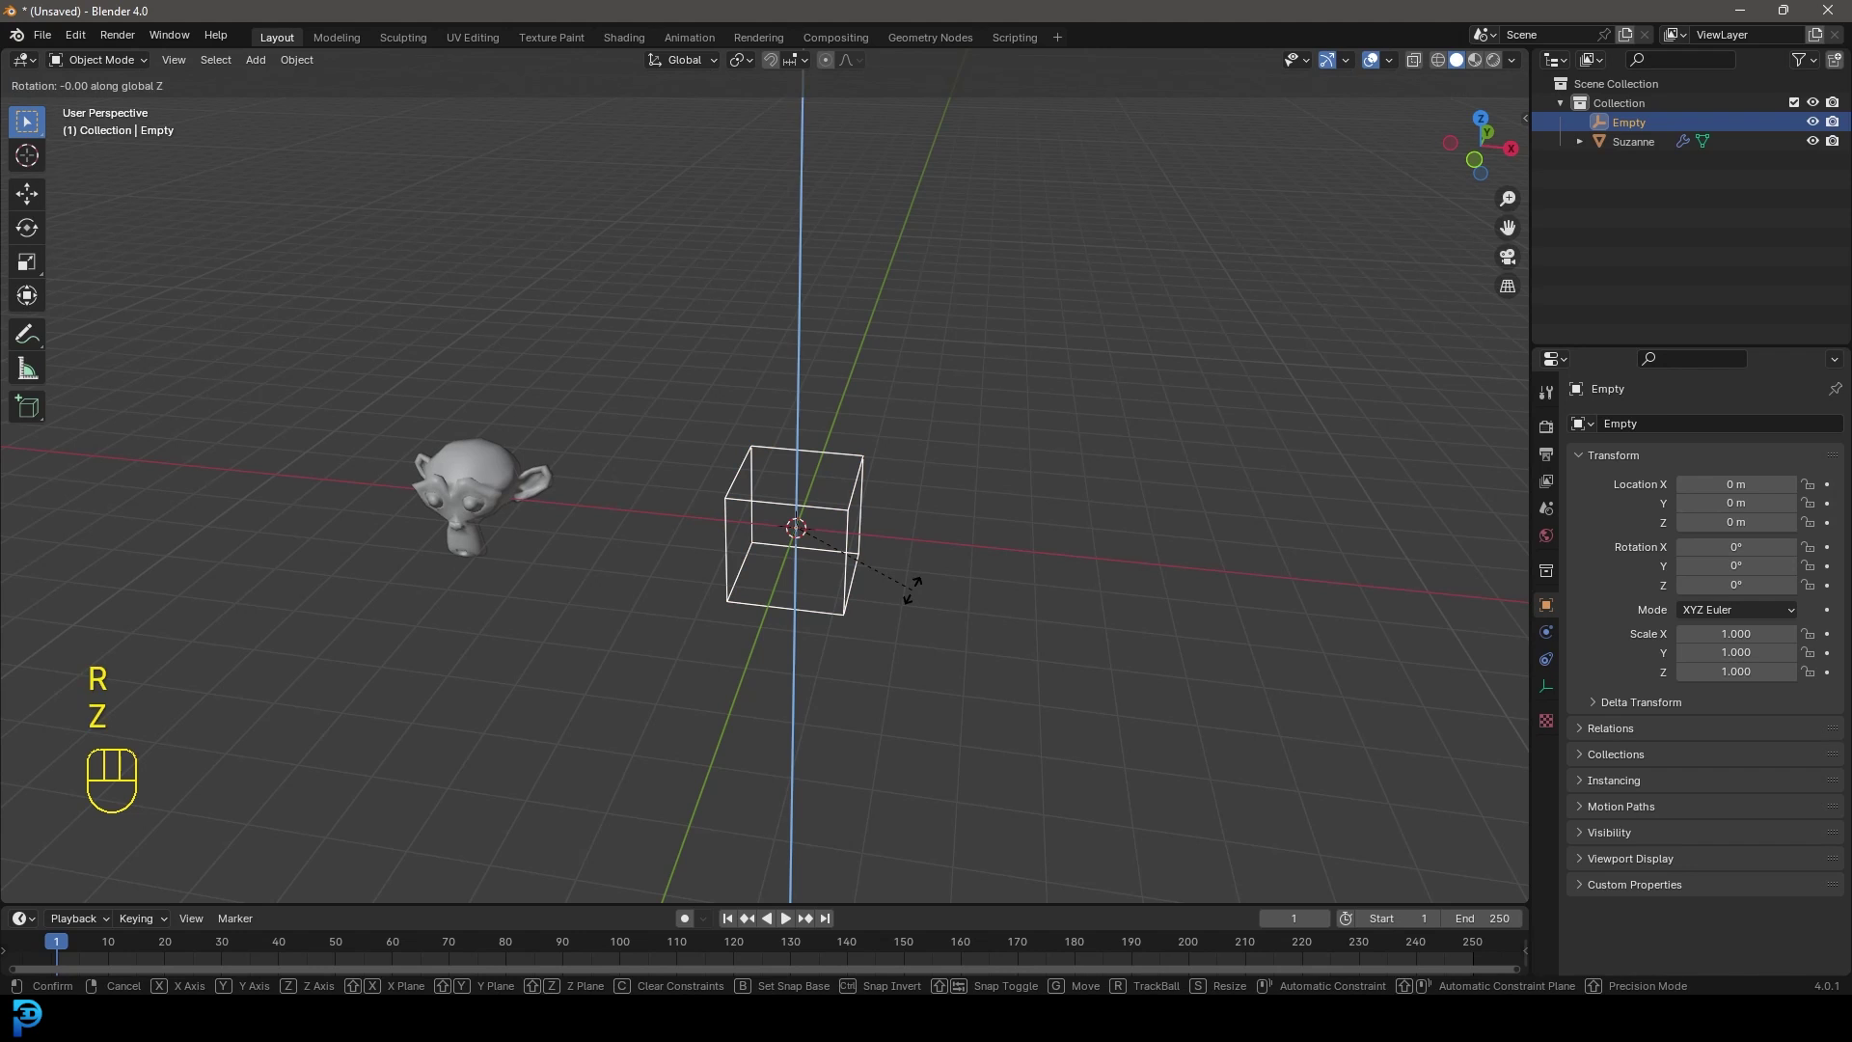
key("4")
key("5")
key("Return")
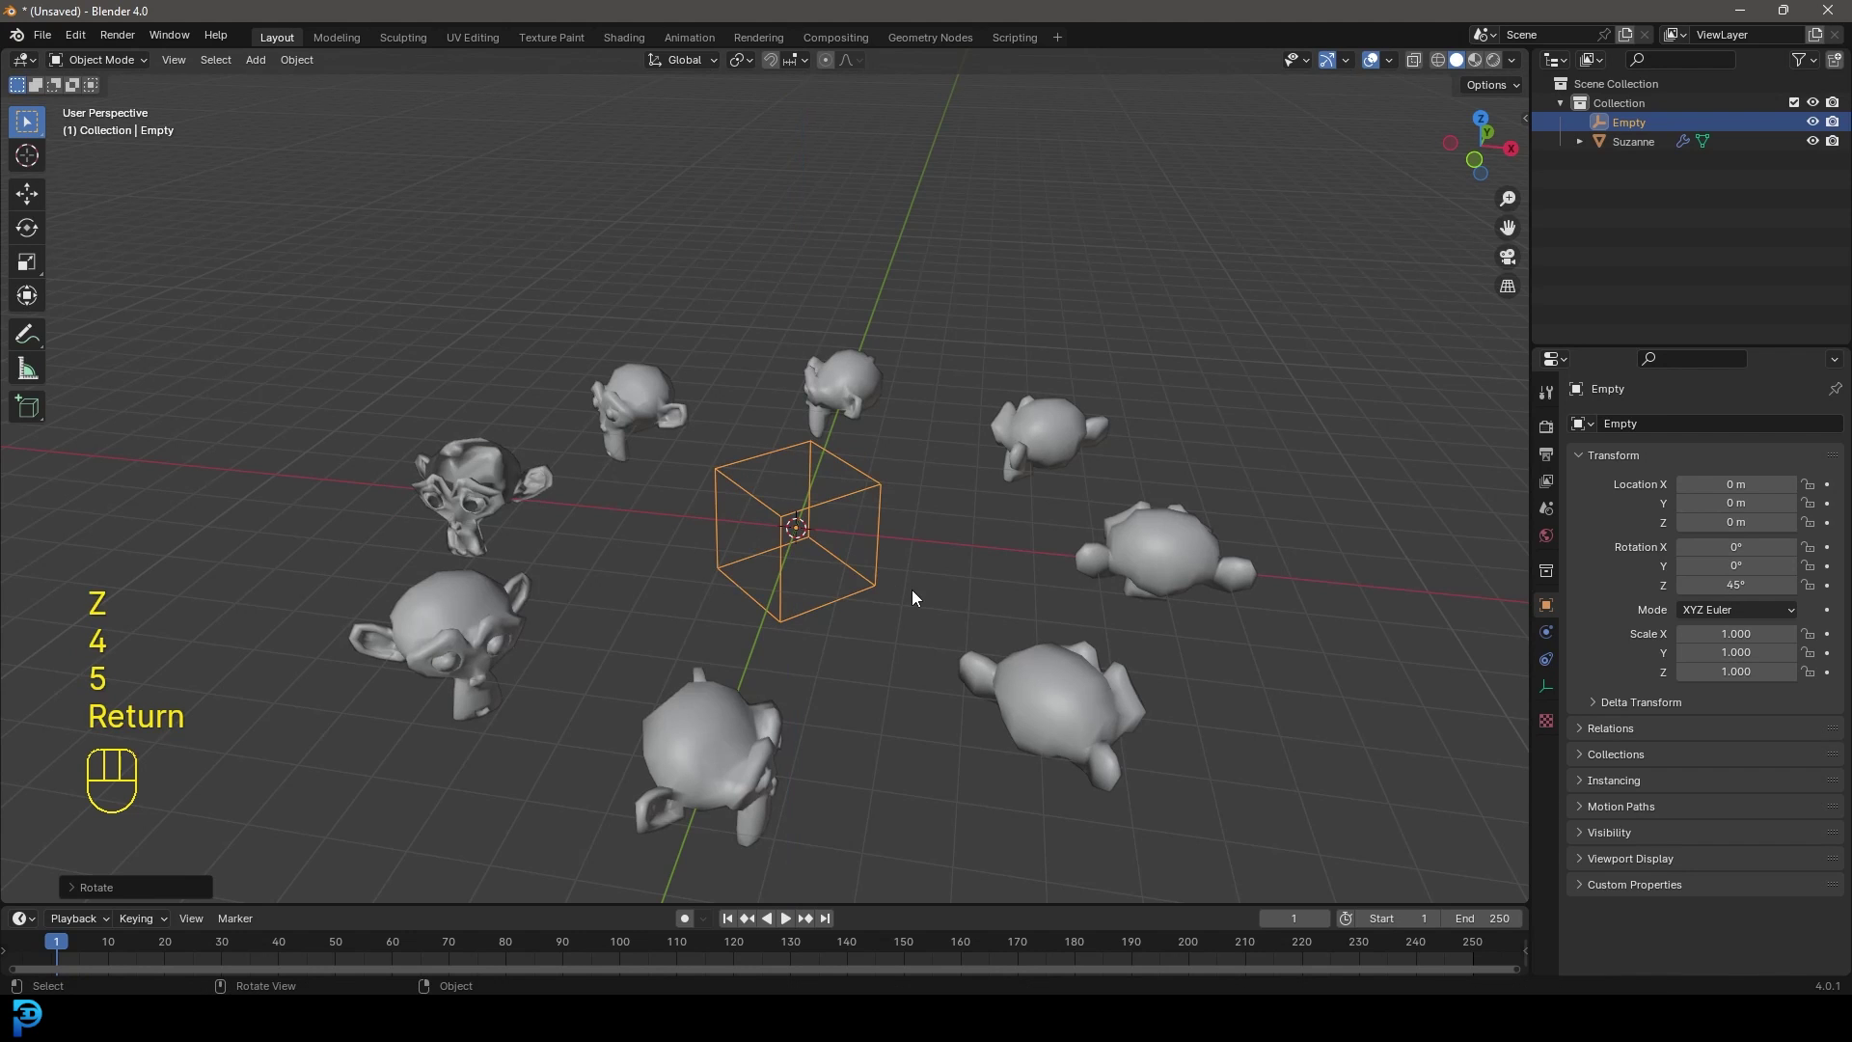
scroll(675, 521, "down", 5)
middle_click_drag(422, 459, 623, 552)
scroll(623, 552, "up", 5)
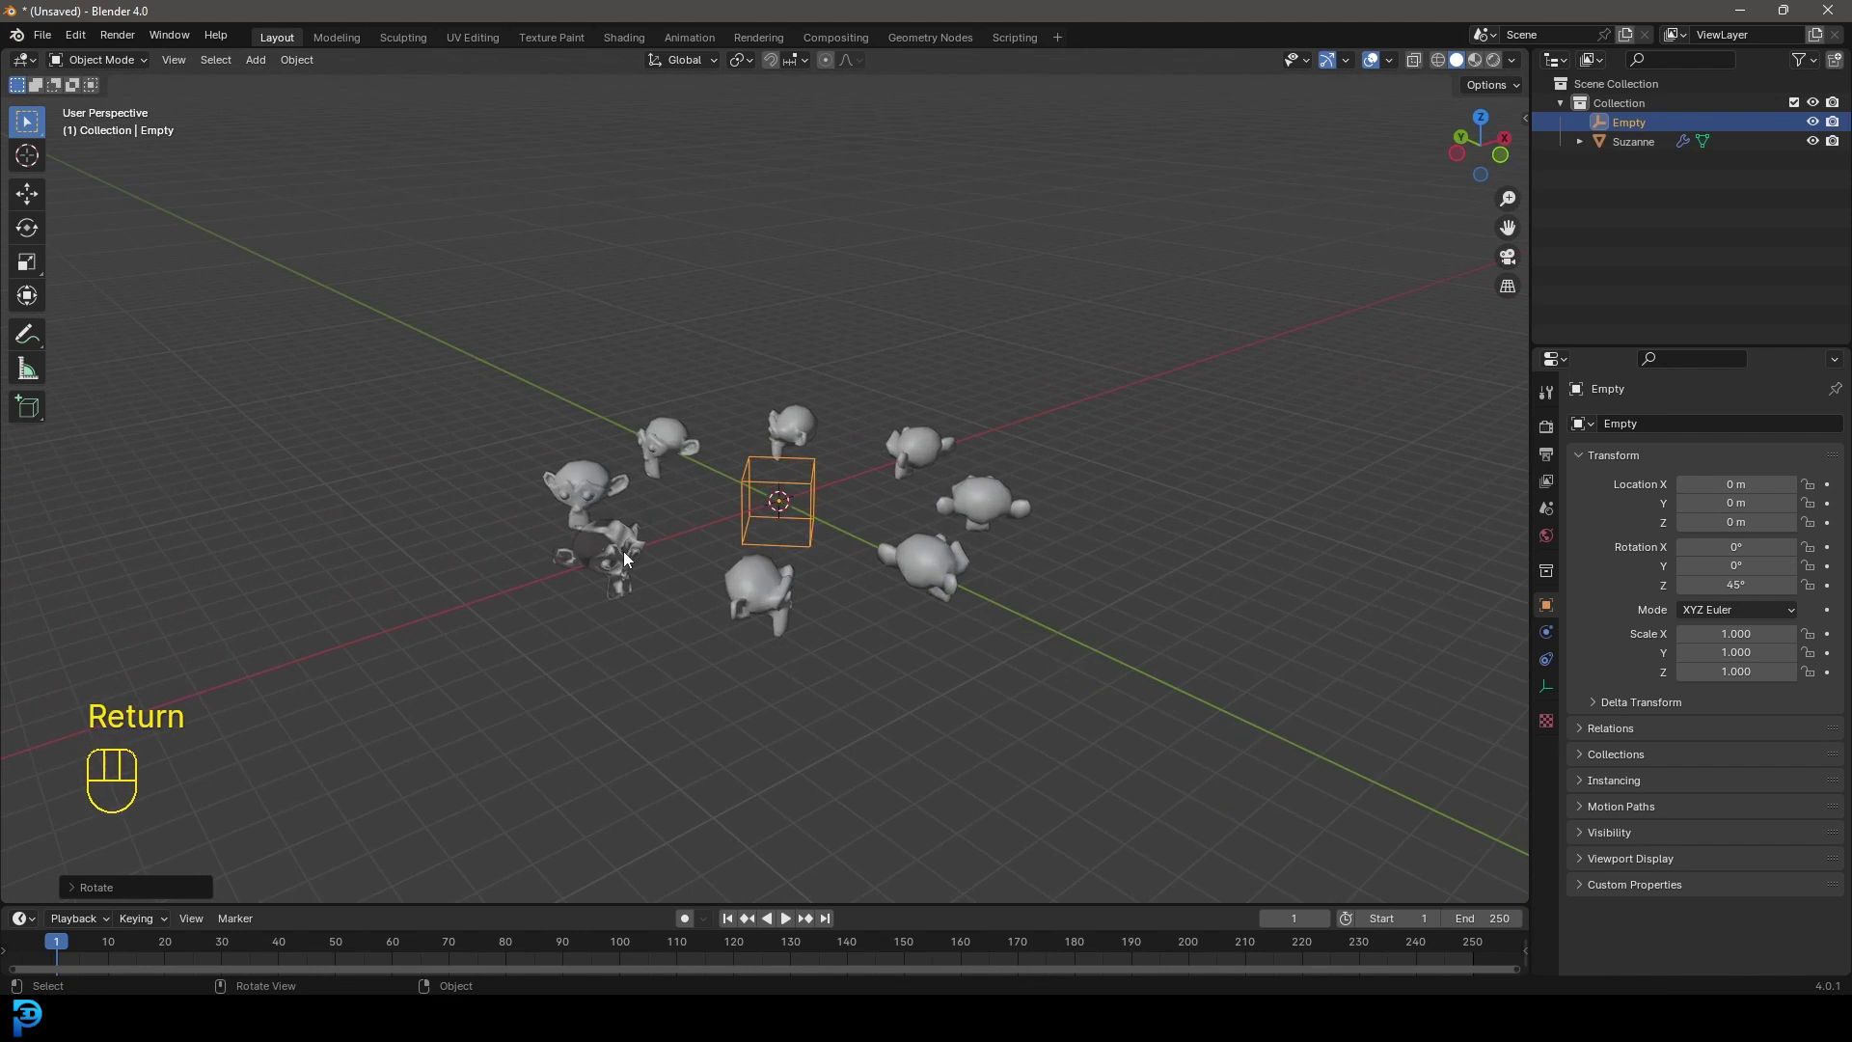
Step: Toggle Suzanne into Edit Mode and back, then reselect the Empty
left_click(454, 601)
key("Tab")
key("Tab")
key("Tab")
key("Tab")
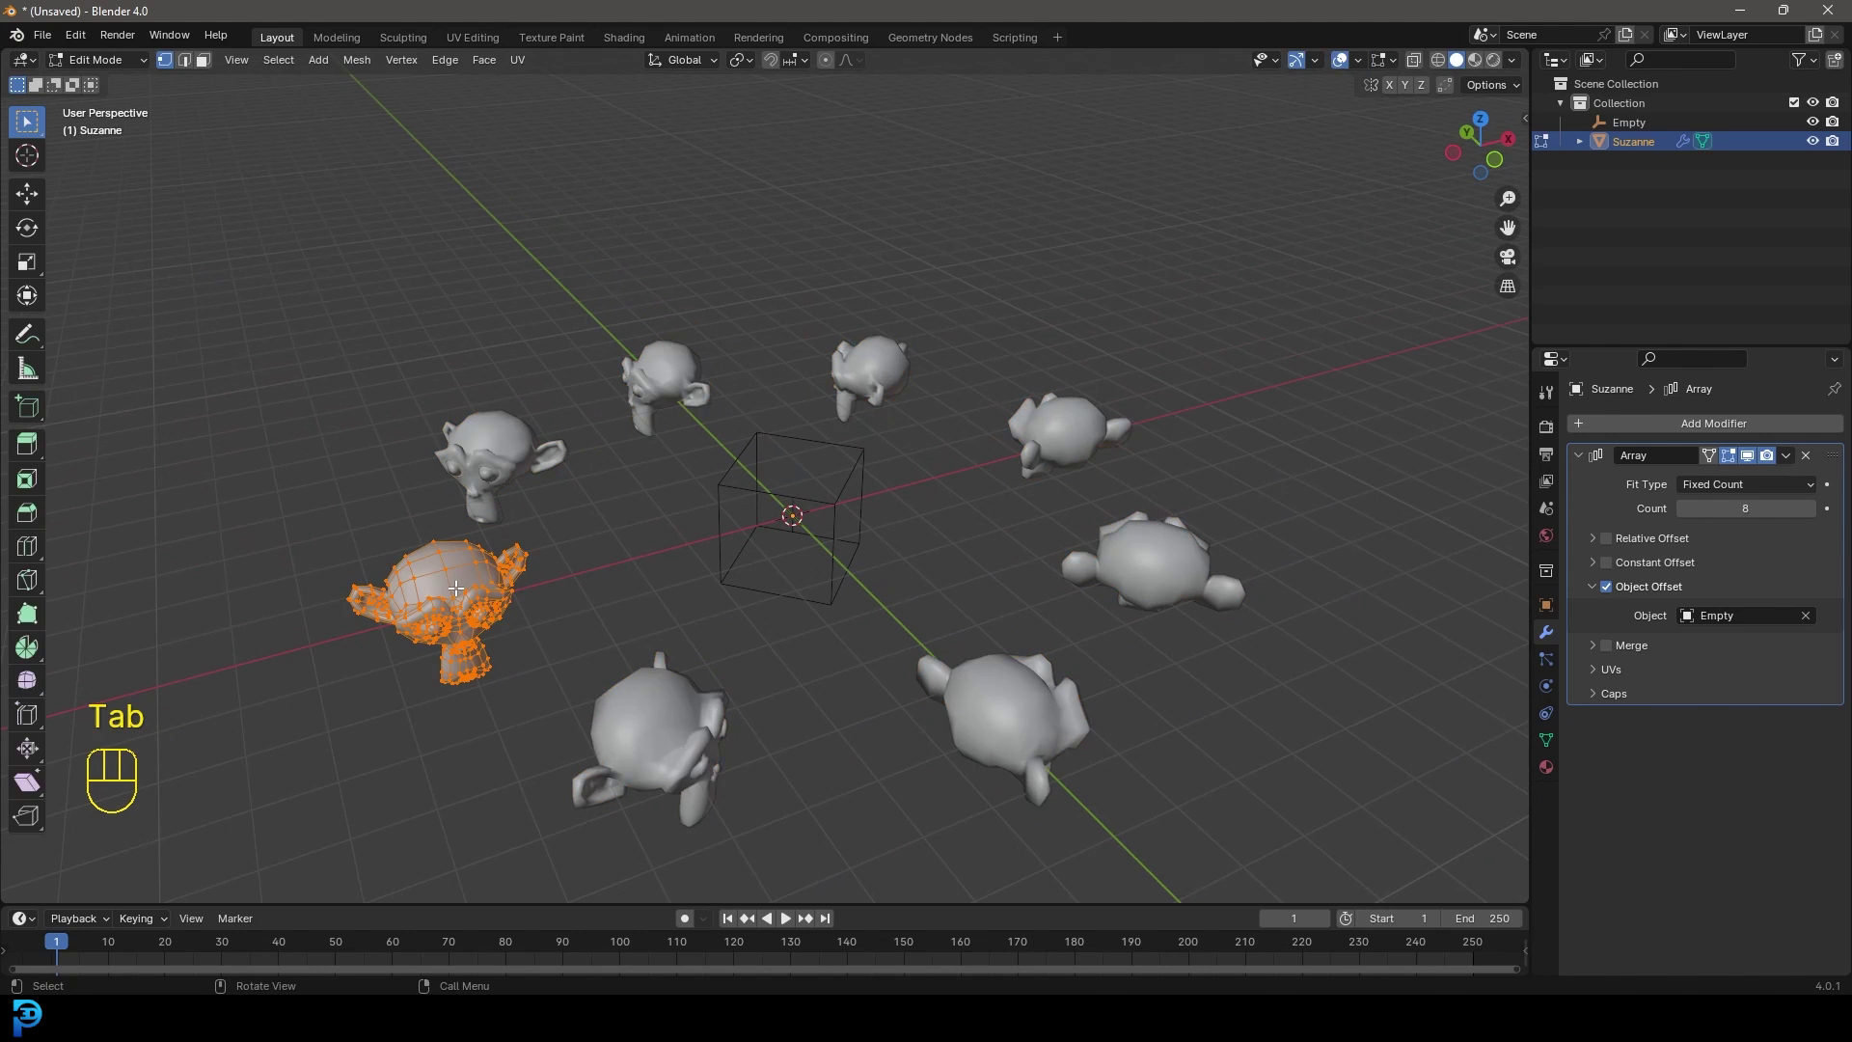
mouse_move(764, 644)
middle_mouse_down()
mouse_move(719, 636)
mouse_move(779, 613)
middle_mouse_up()
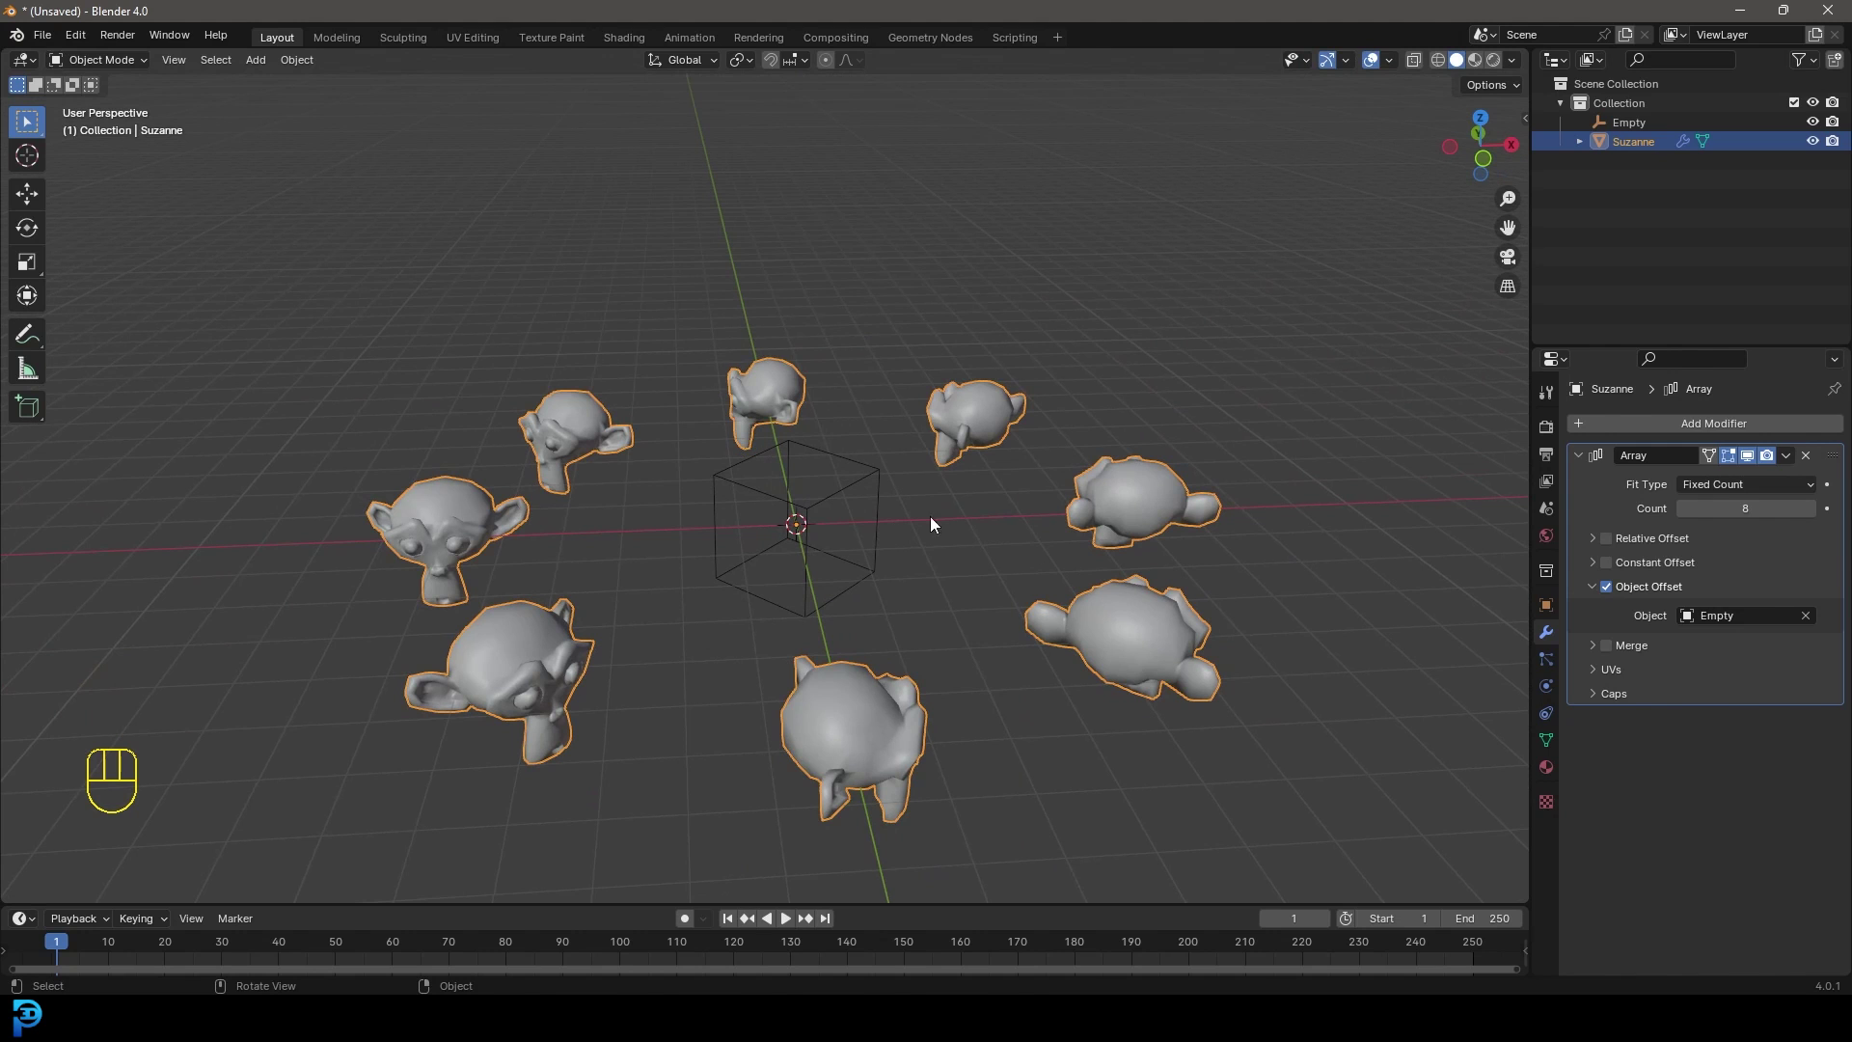
left_click(807, 502)
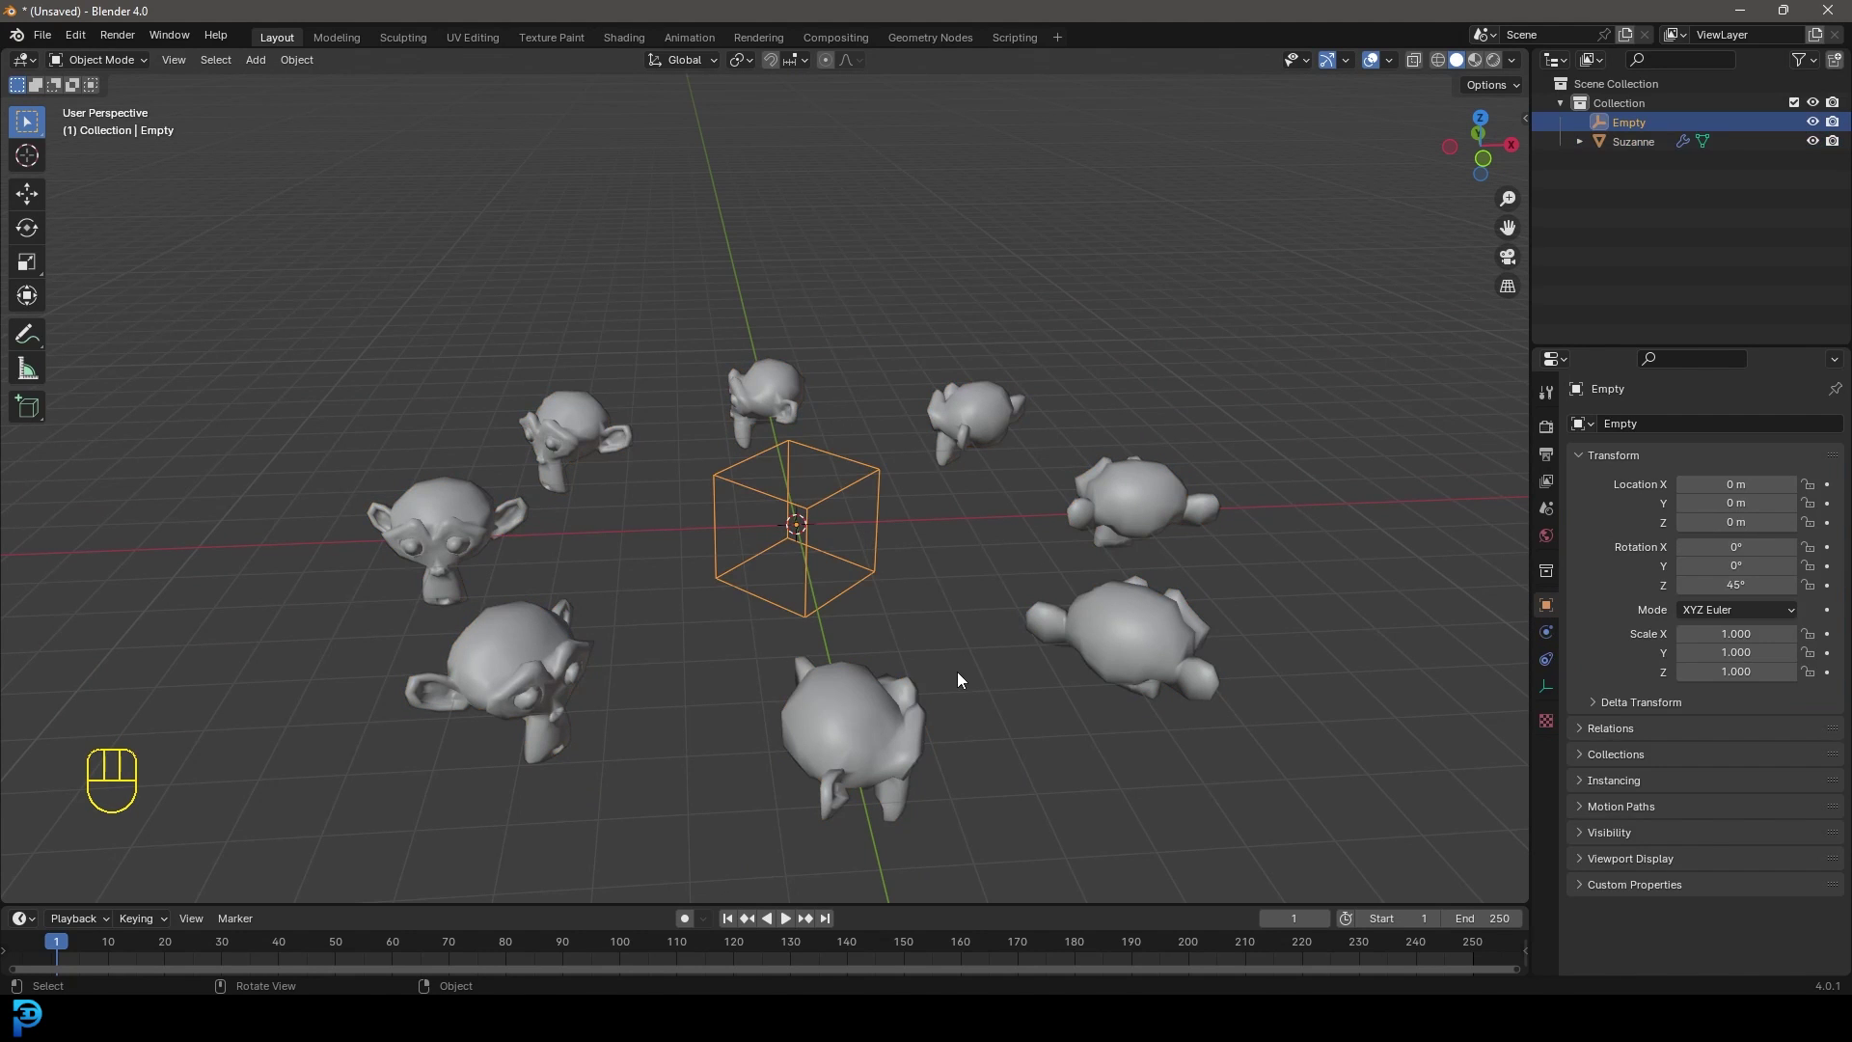
key("r")
key("z")
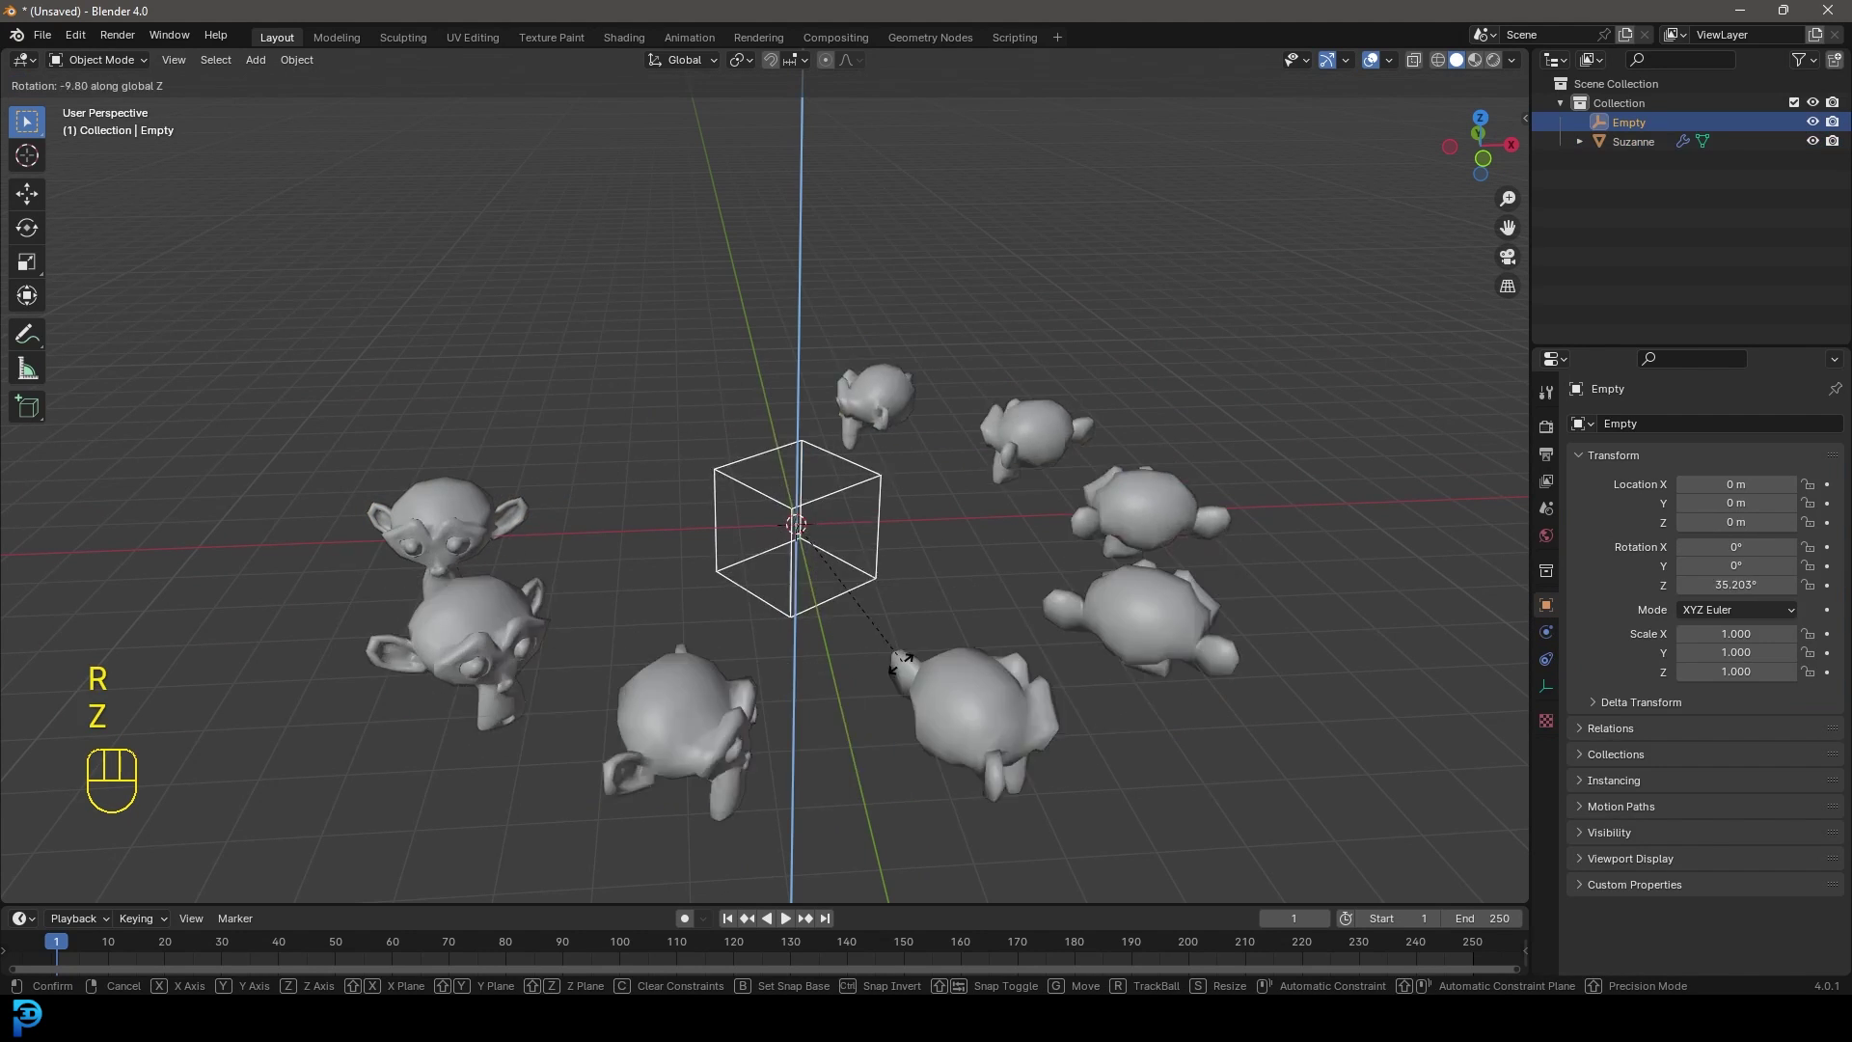
right_click(801, 699)
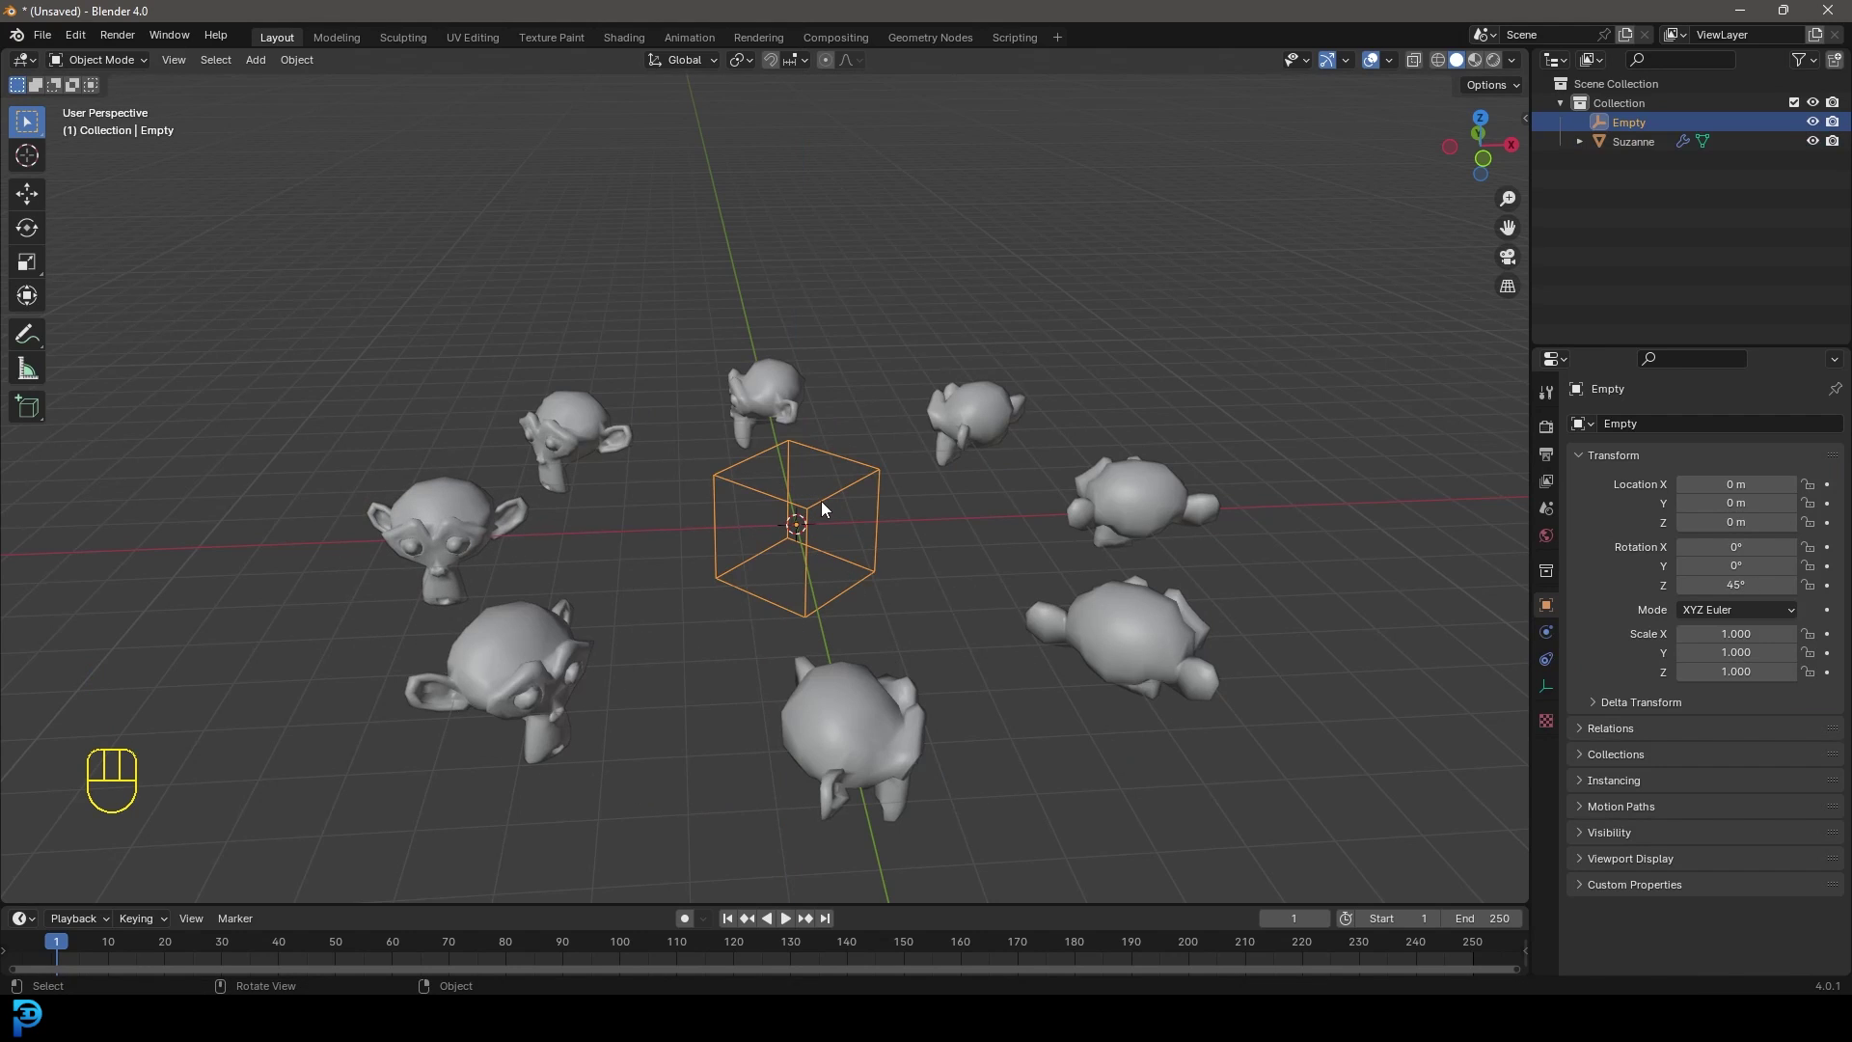
key("g")
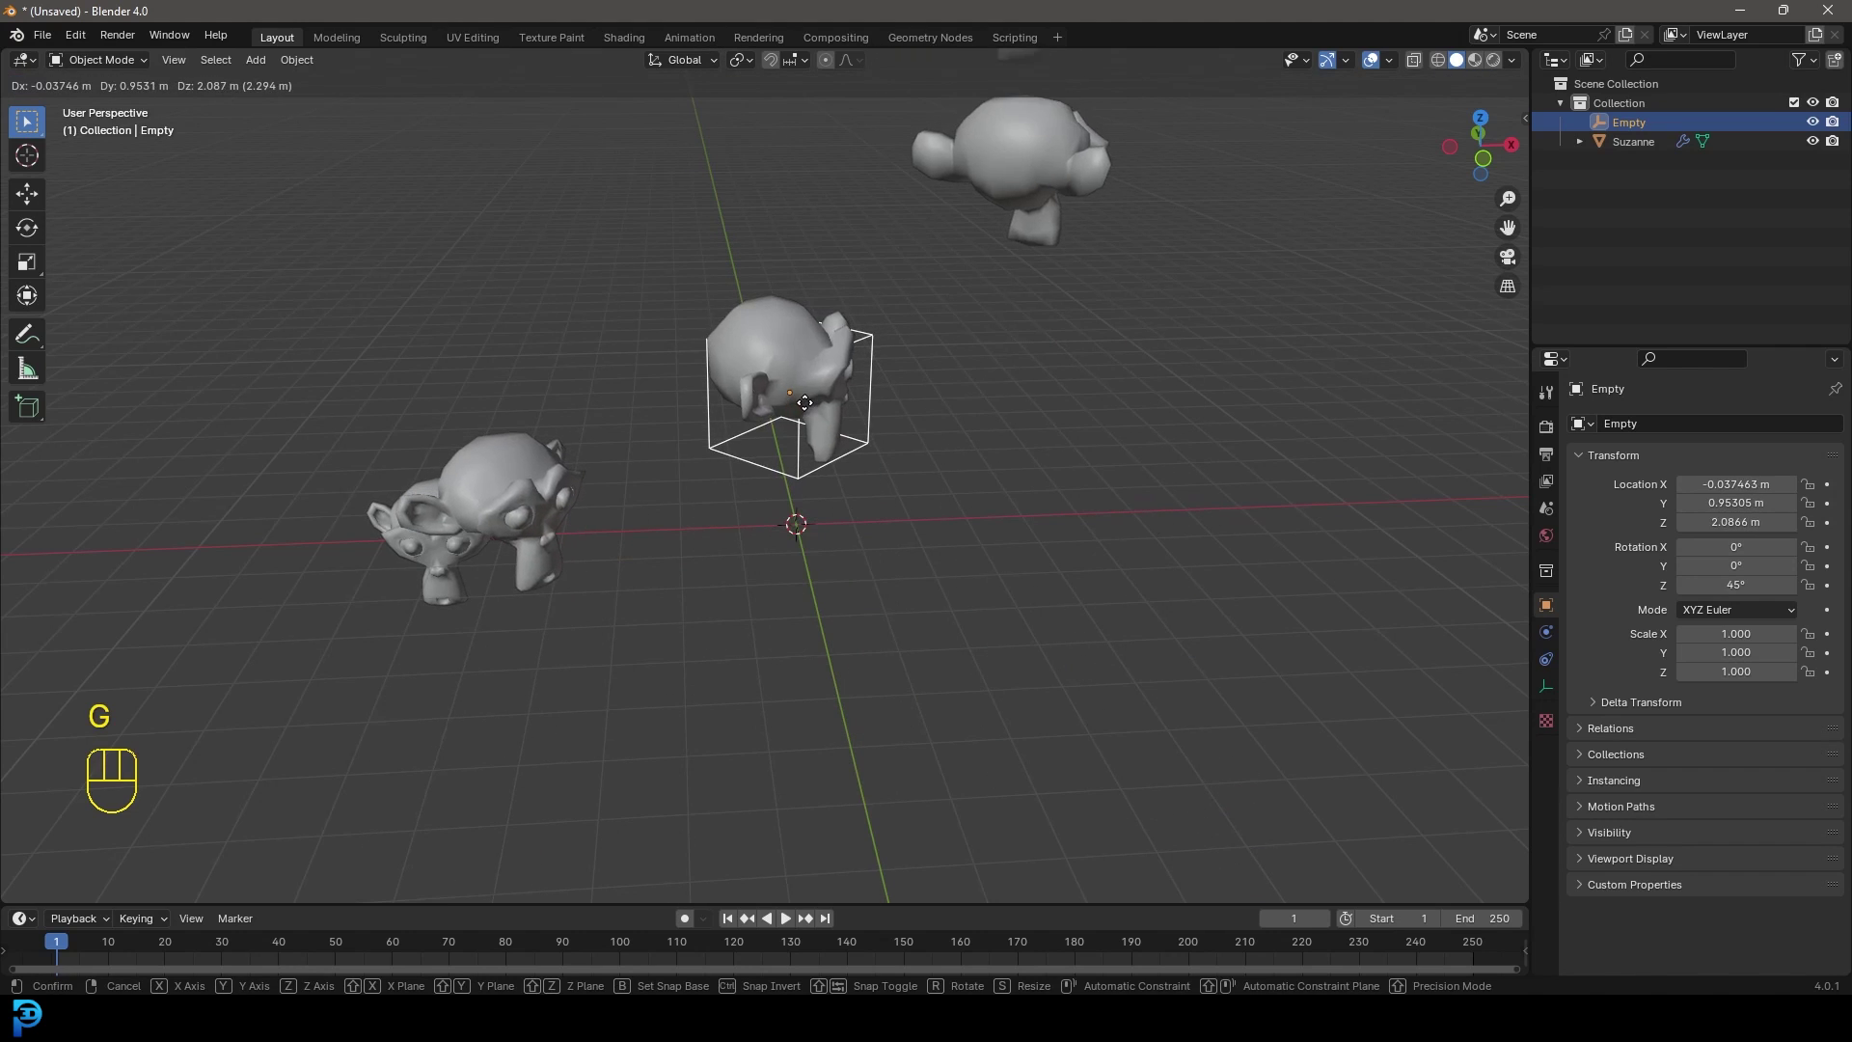
right_click(806, 405)
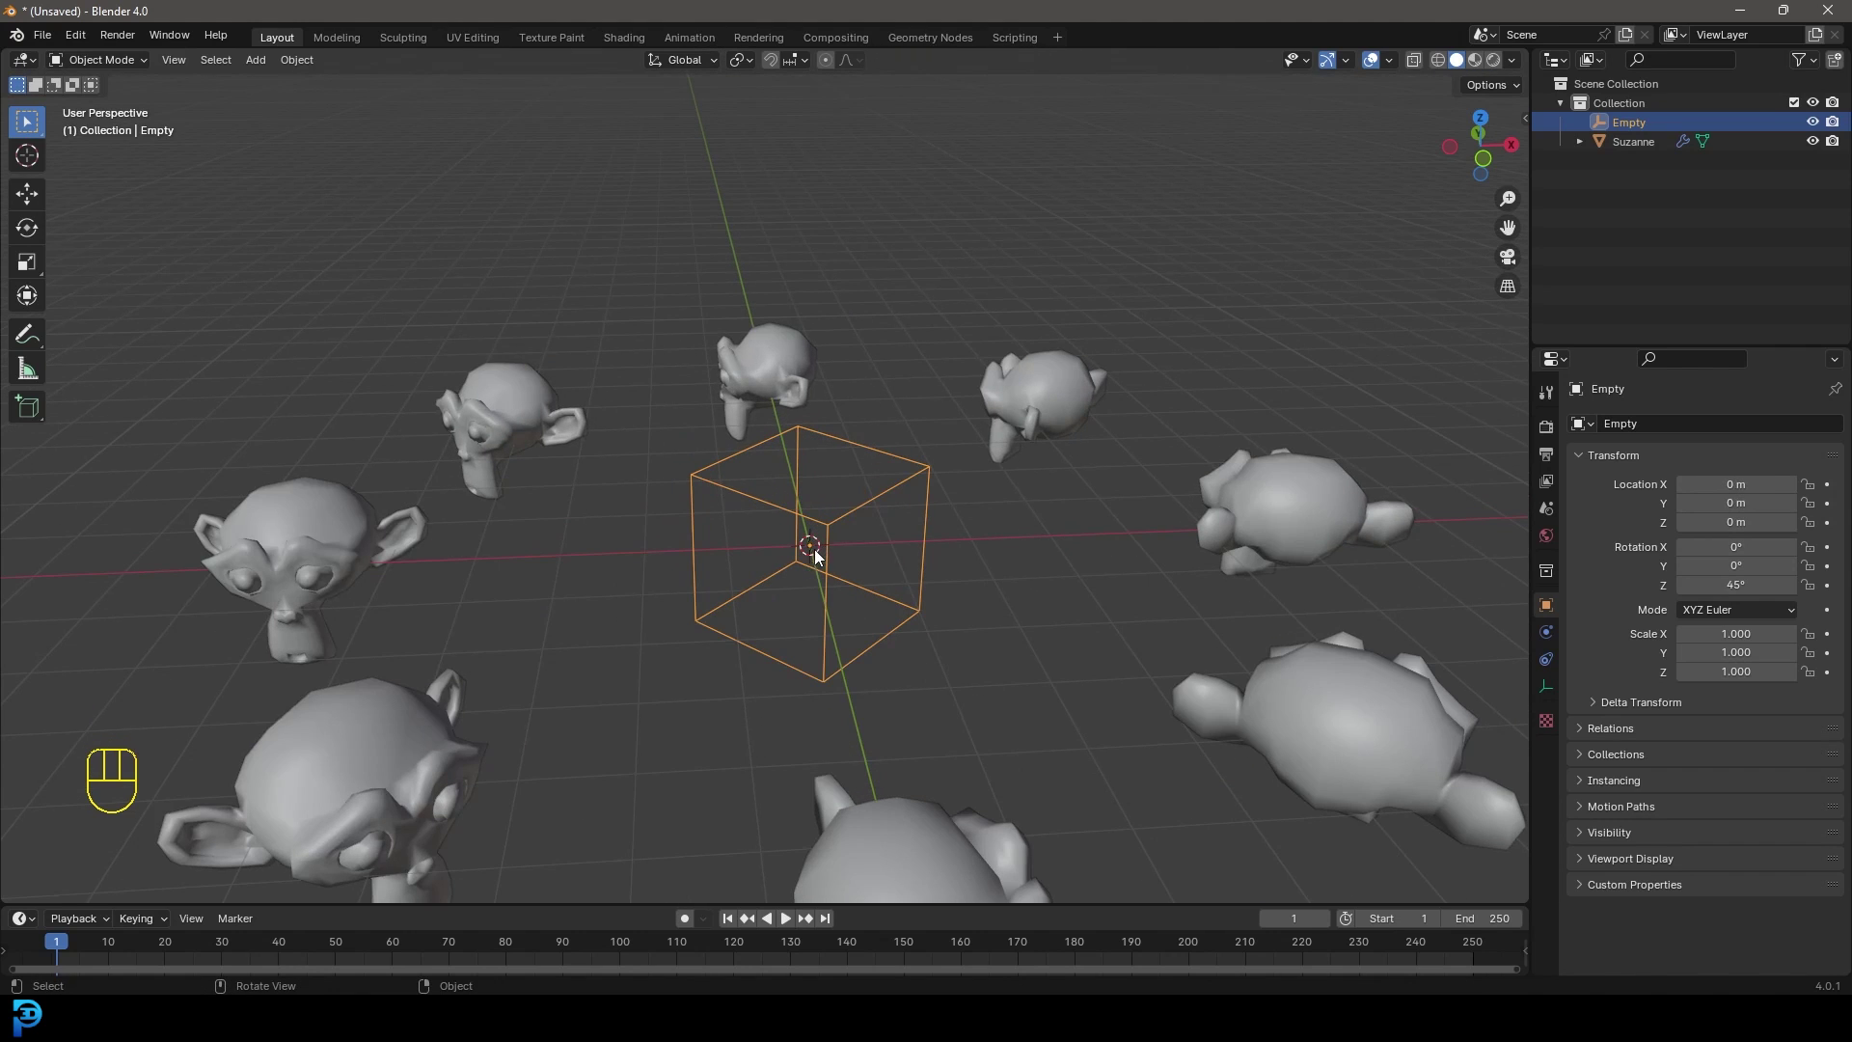
middle_click_drag(807, 548, 350, 548)
left_click(332, 534)
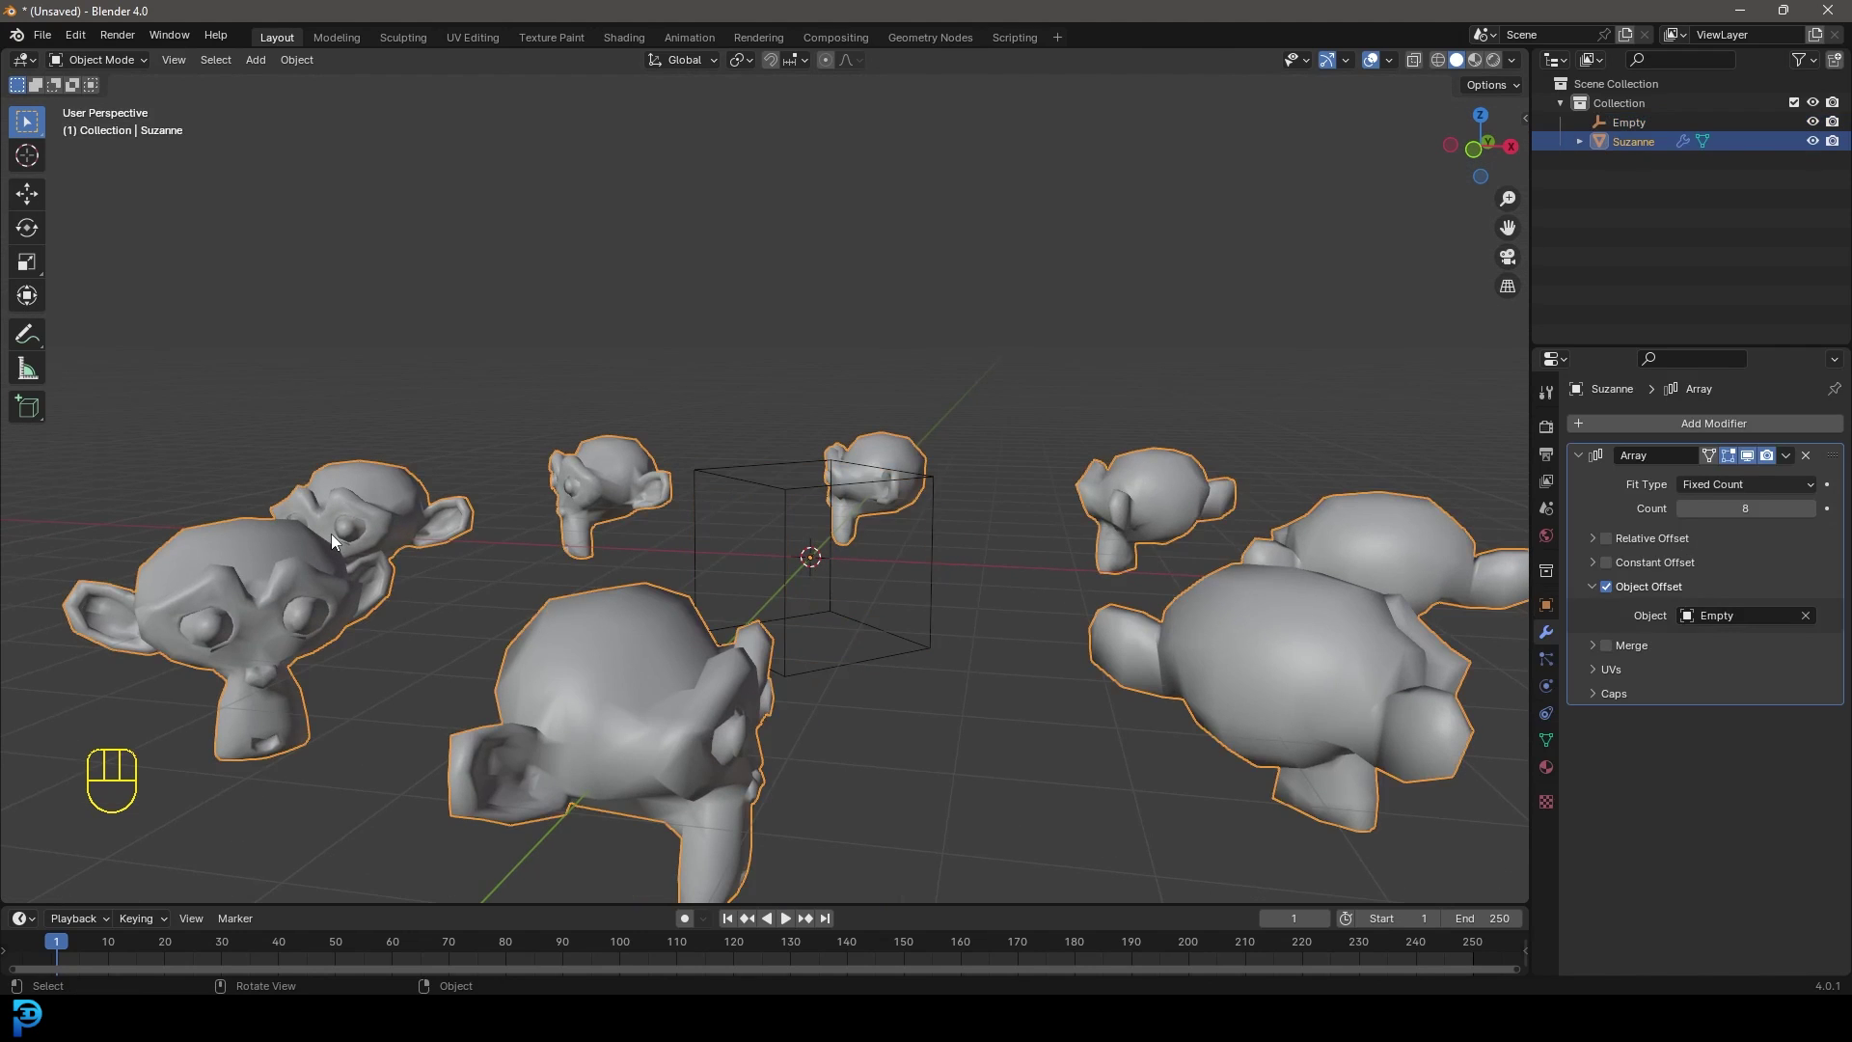
scroll(795, 511, "down", 6)
left_click(777, 502)
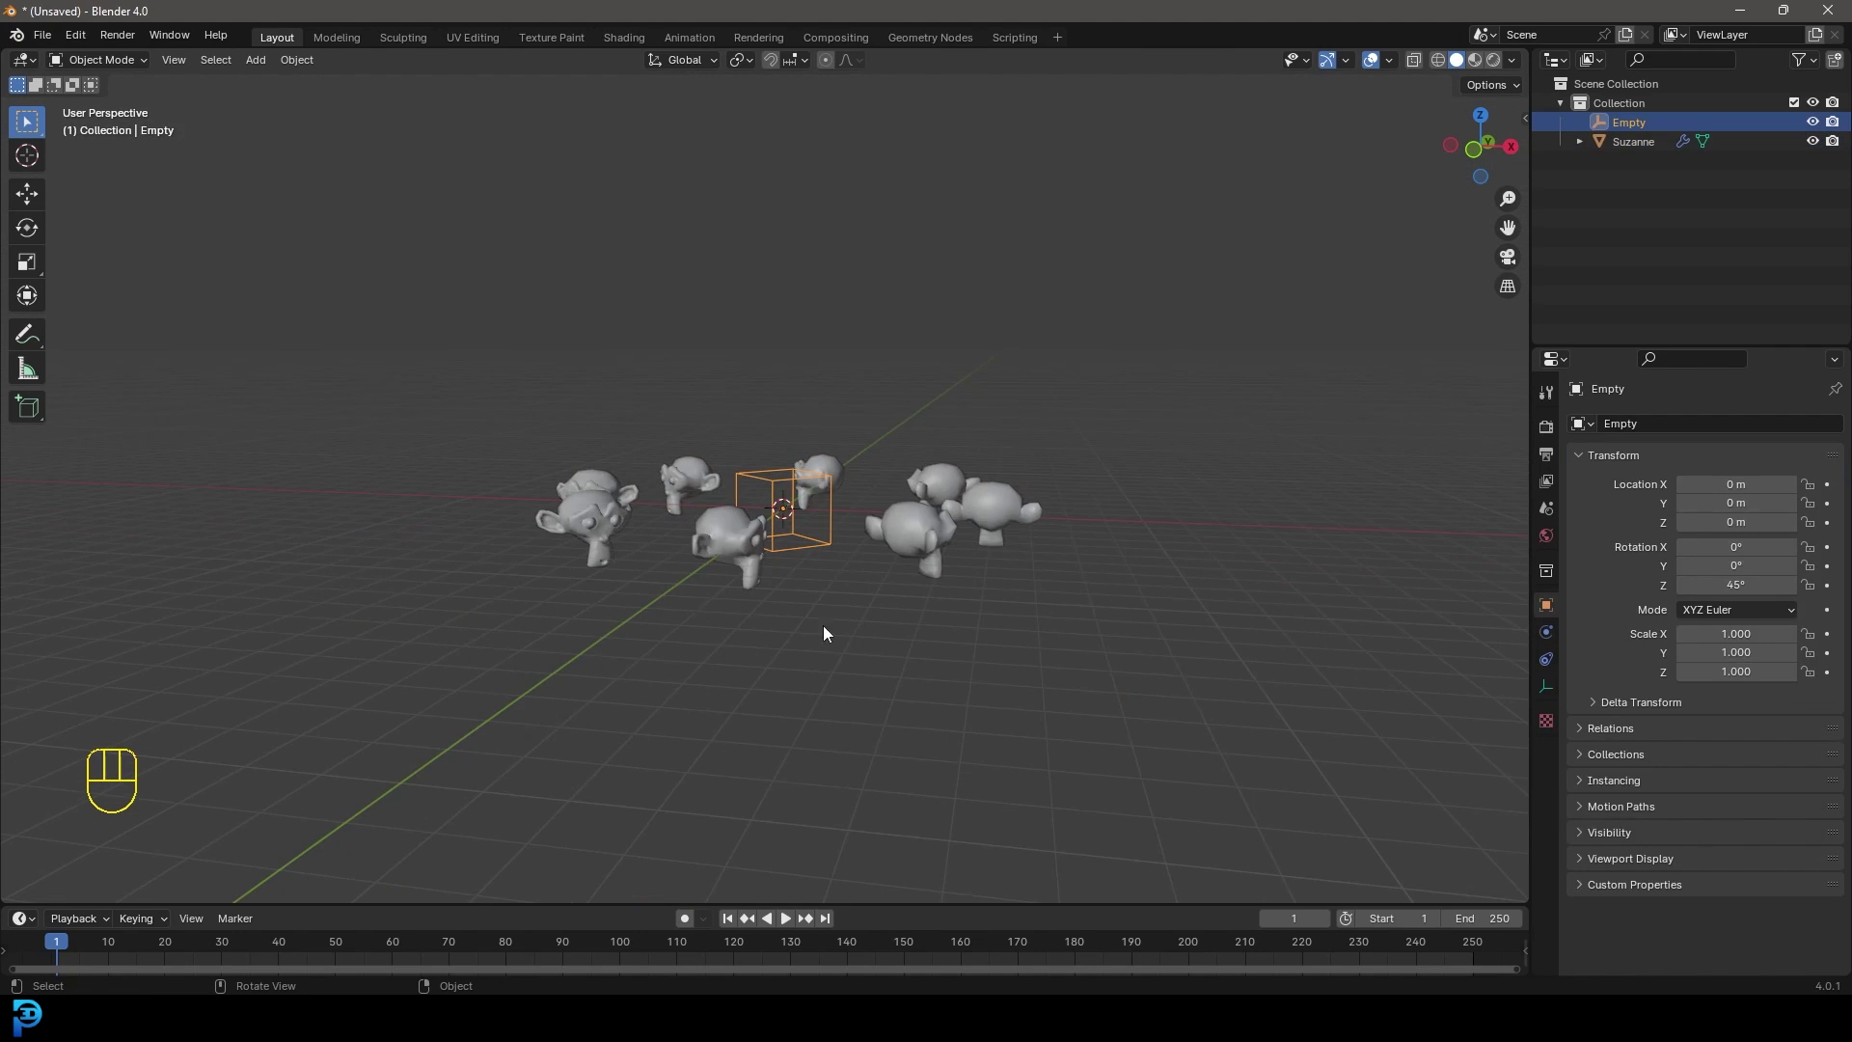
key("g")
key("z")
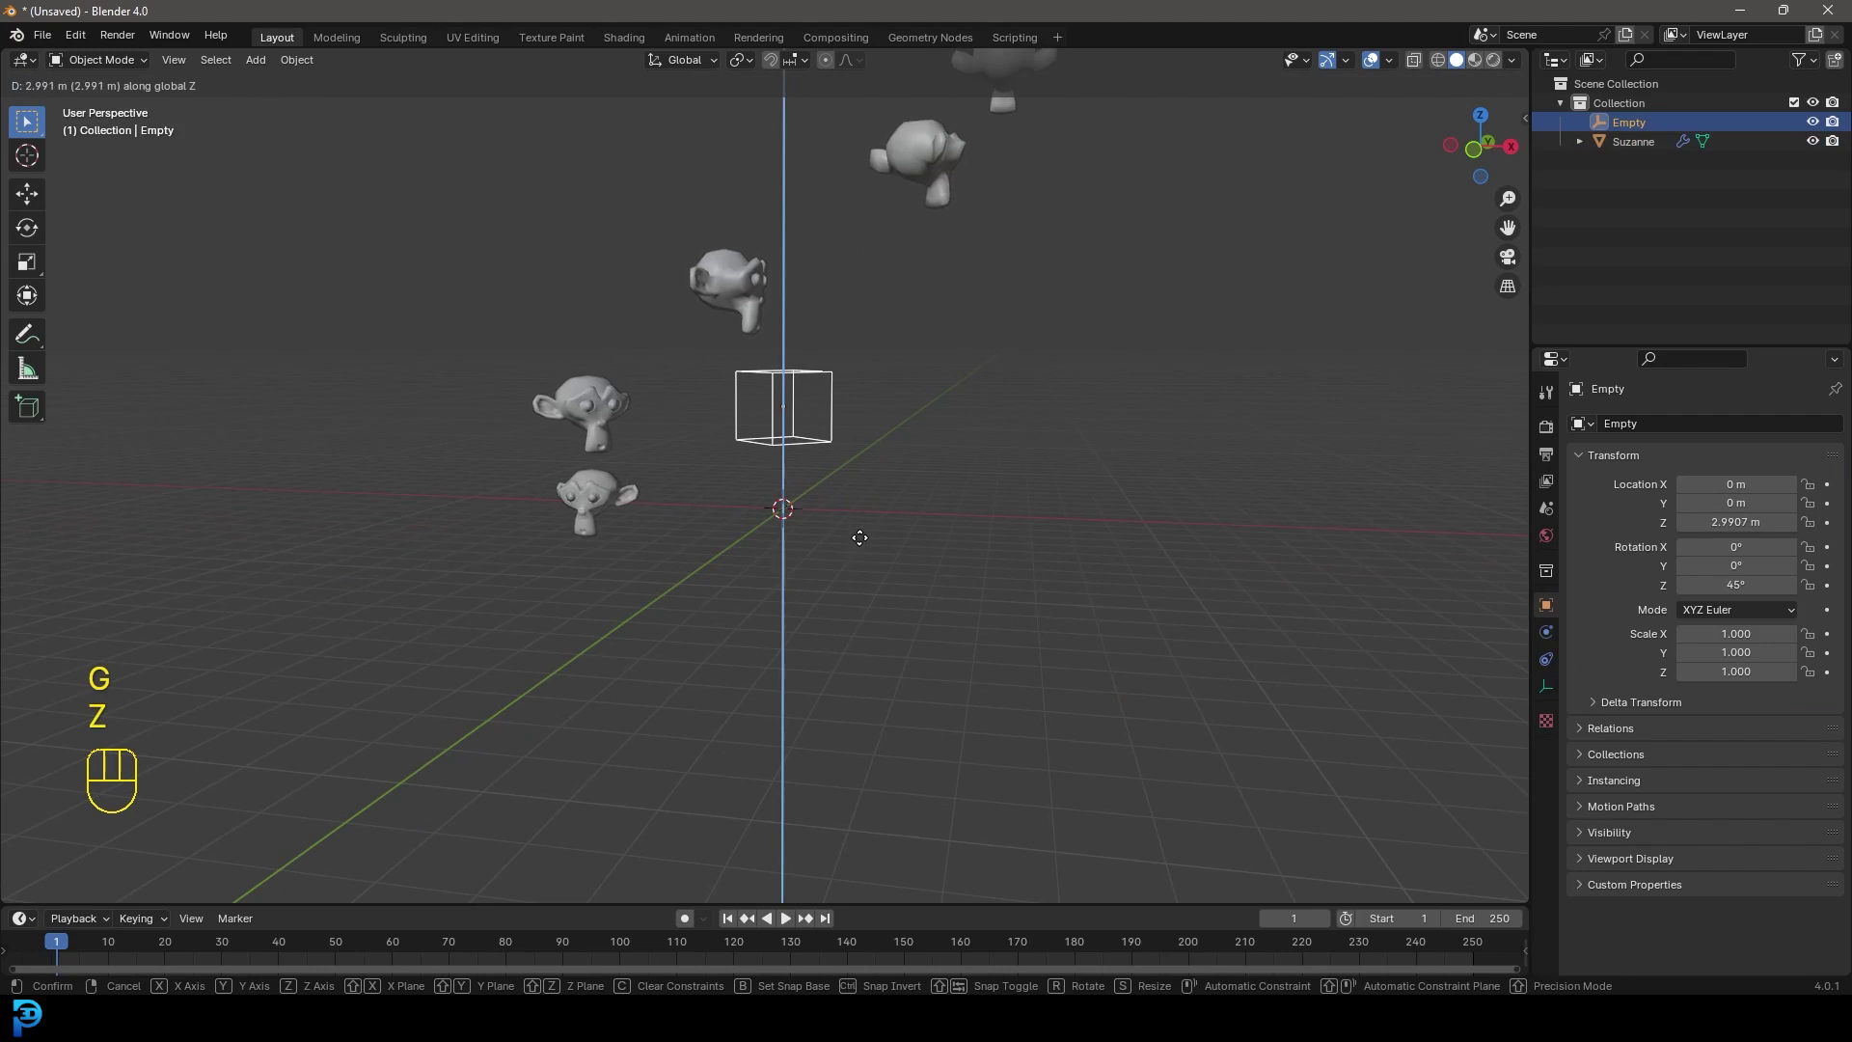
left_click(708, 518)
middle_click_drag(708, 518, 853, 489)
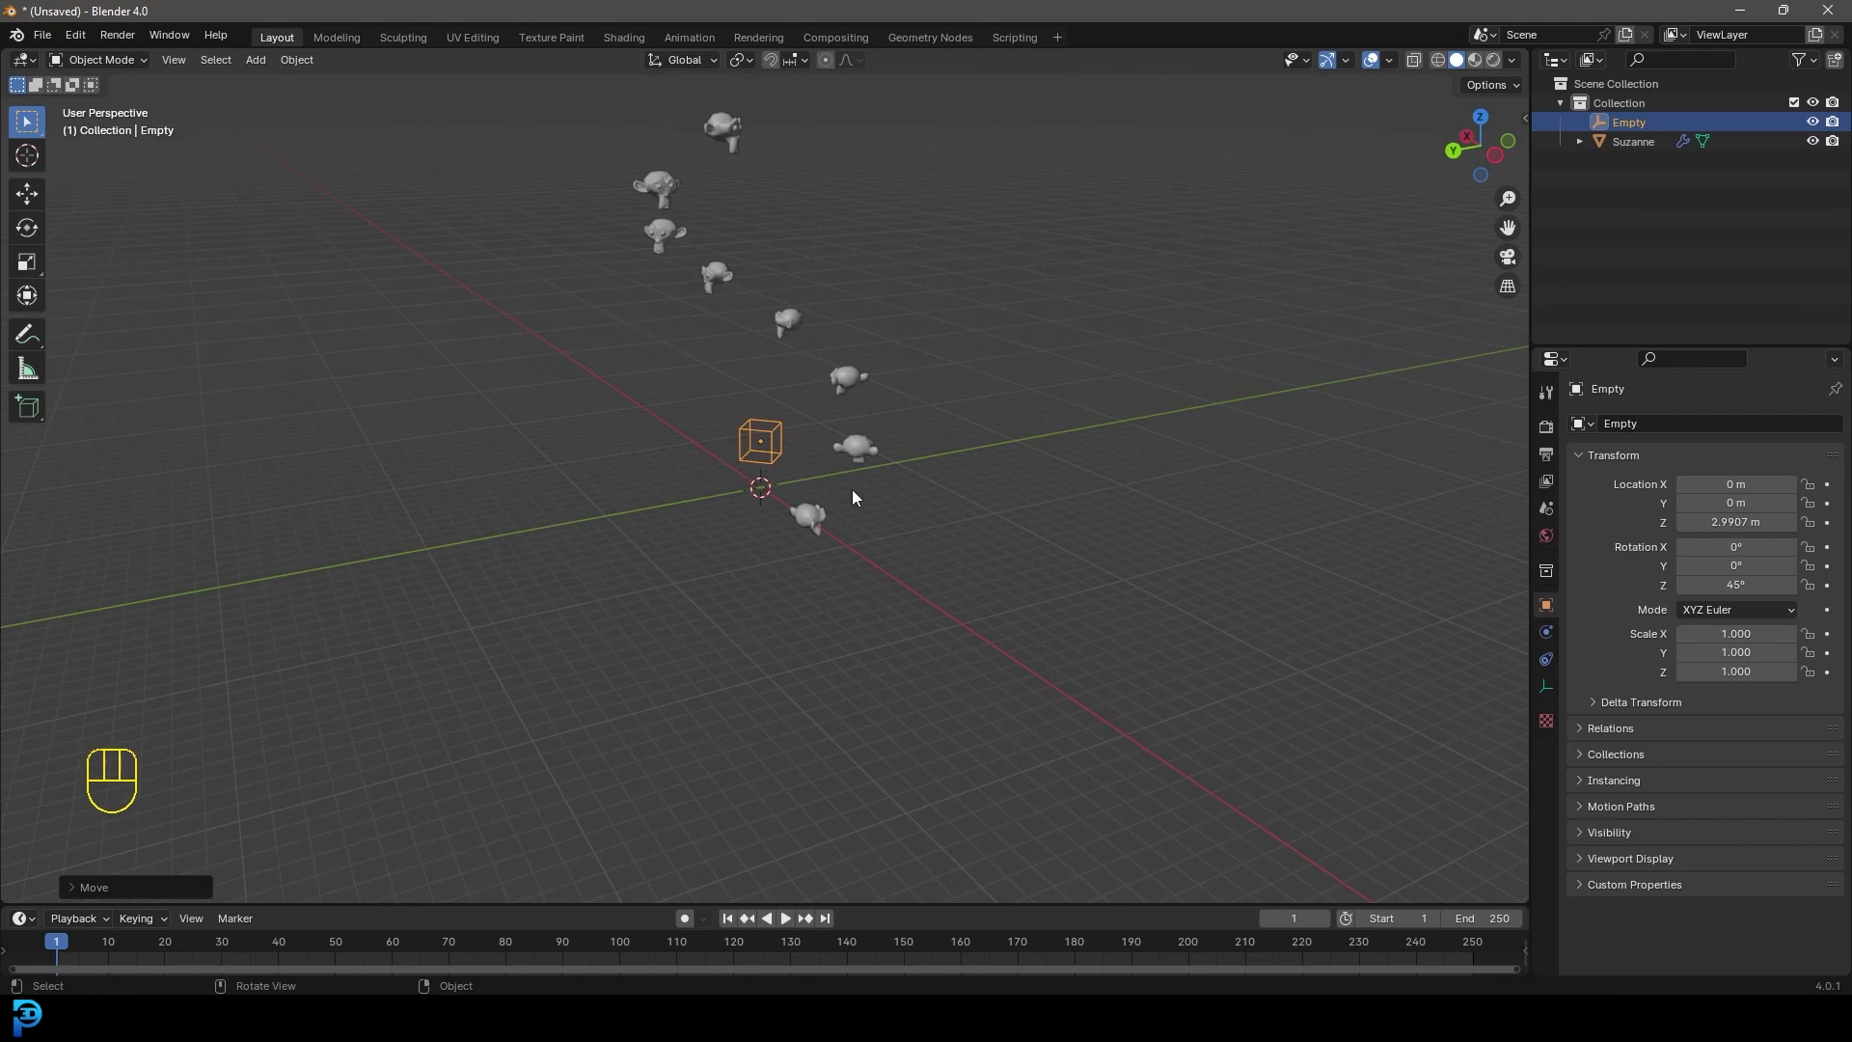
key("g")
key("z")
right_click(853, 534)
key("s")
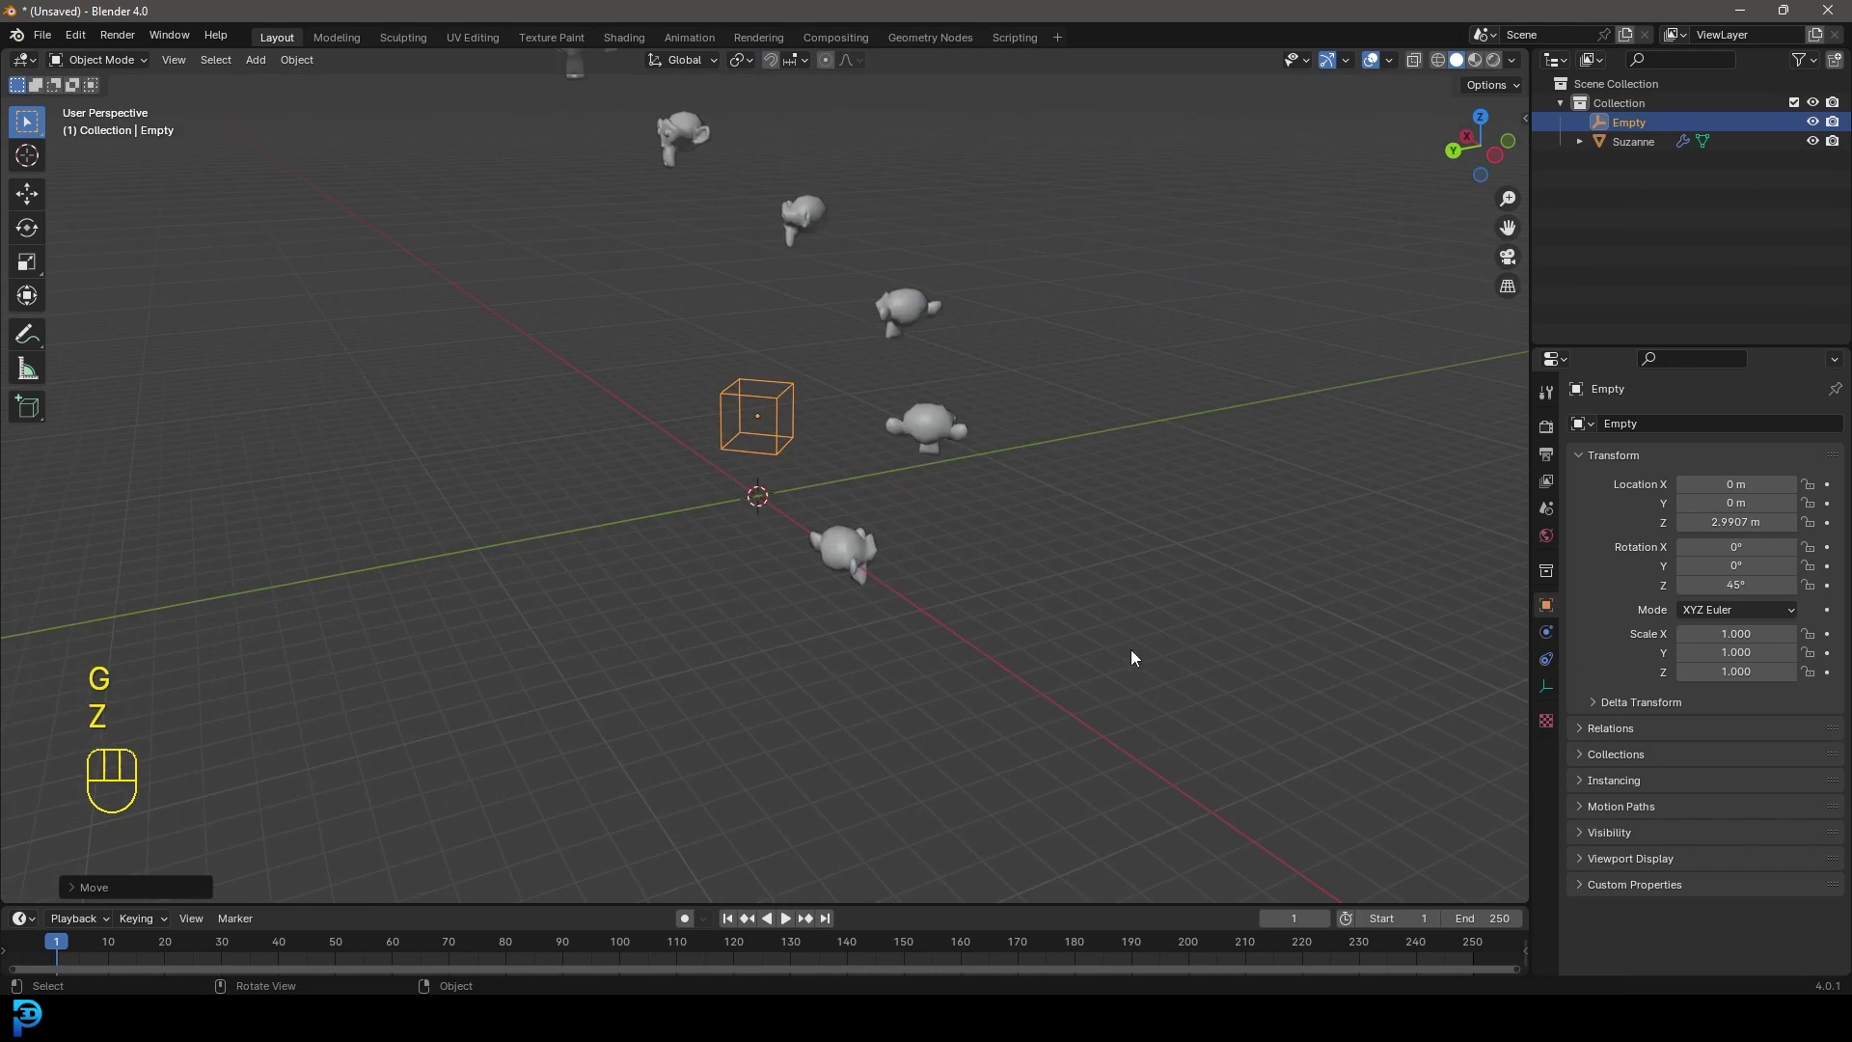
left_click(976, 587)
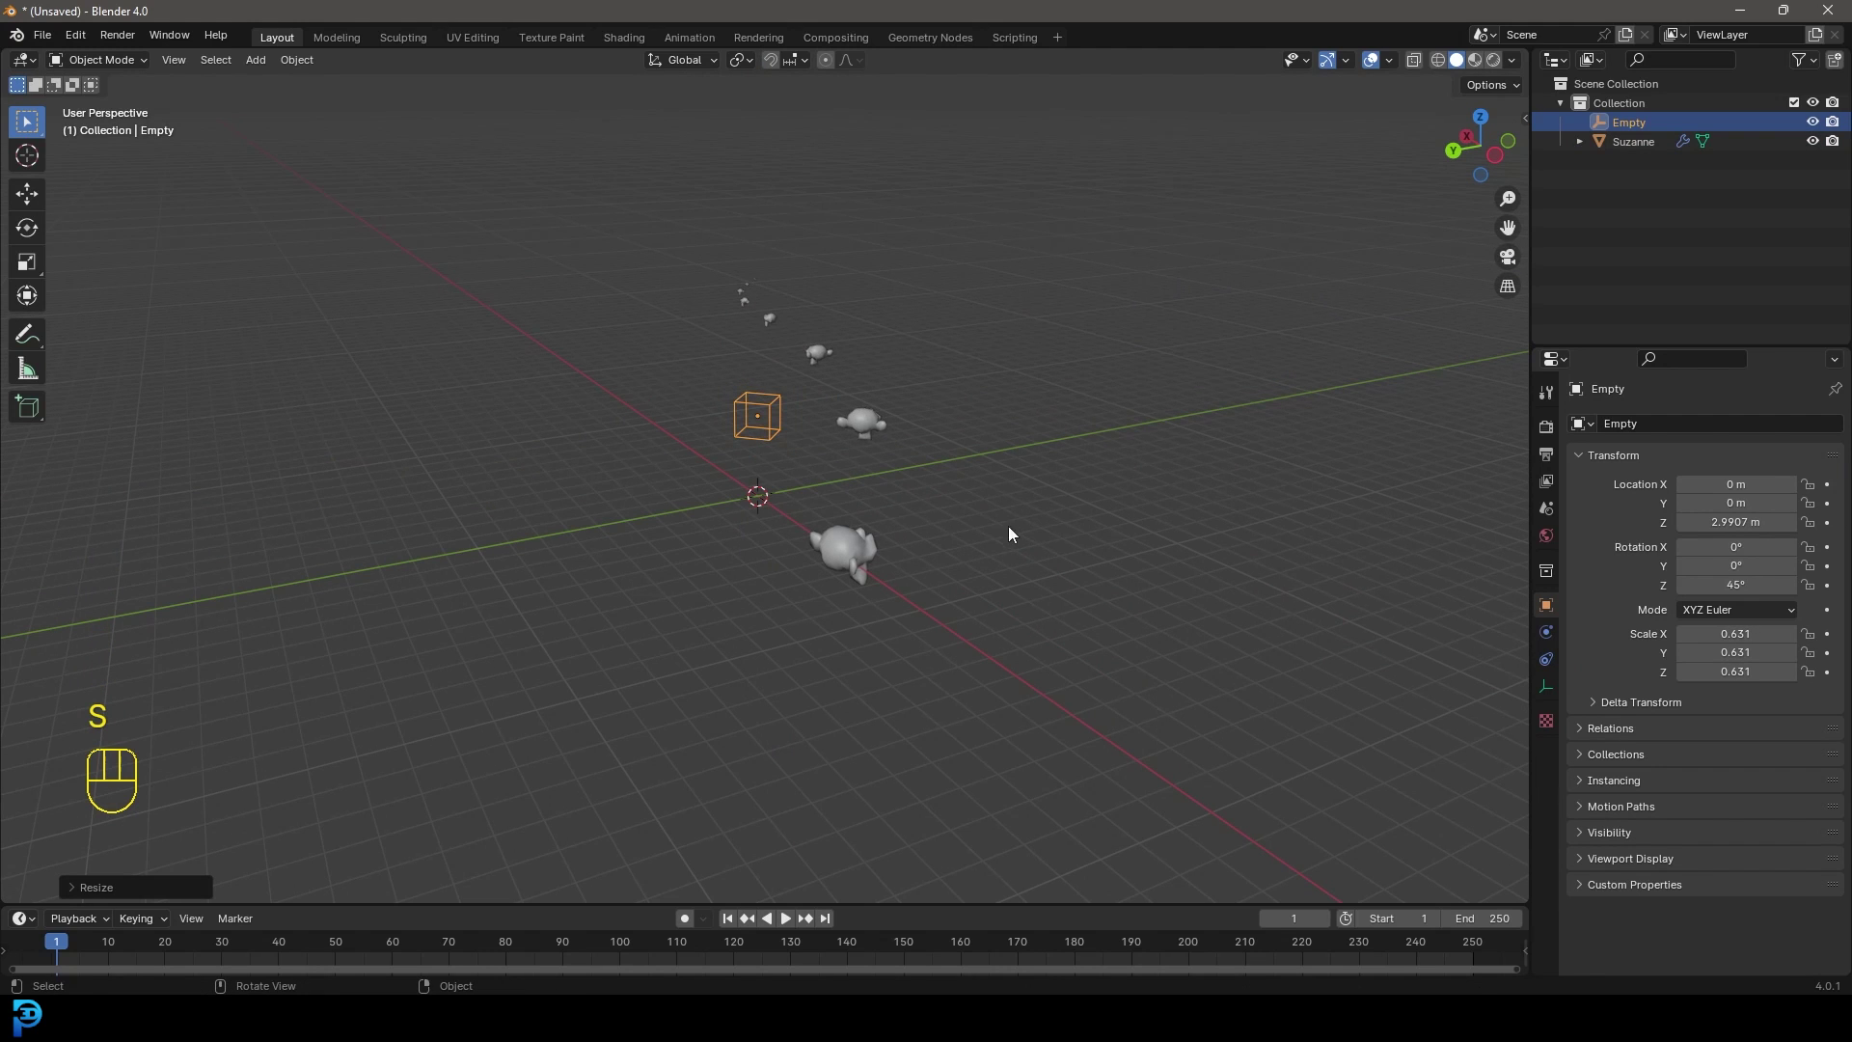
key("r")
key("r")
right_click(966, 460)
key("ctrl+z")
key("ctrl+z")
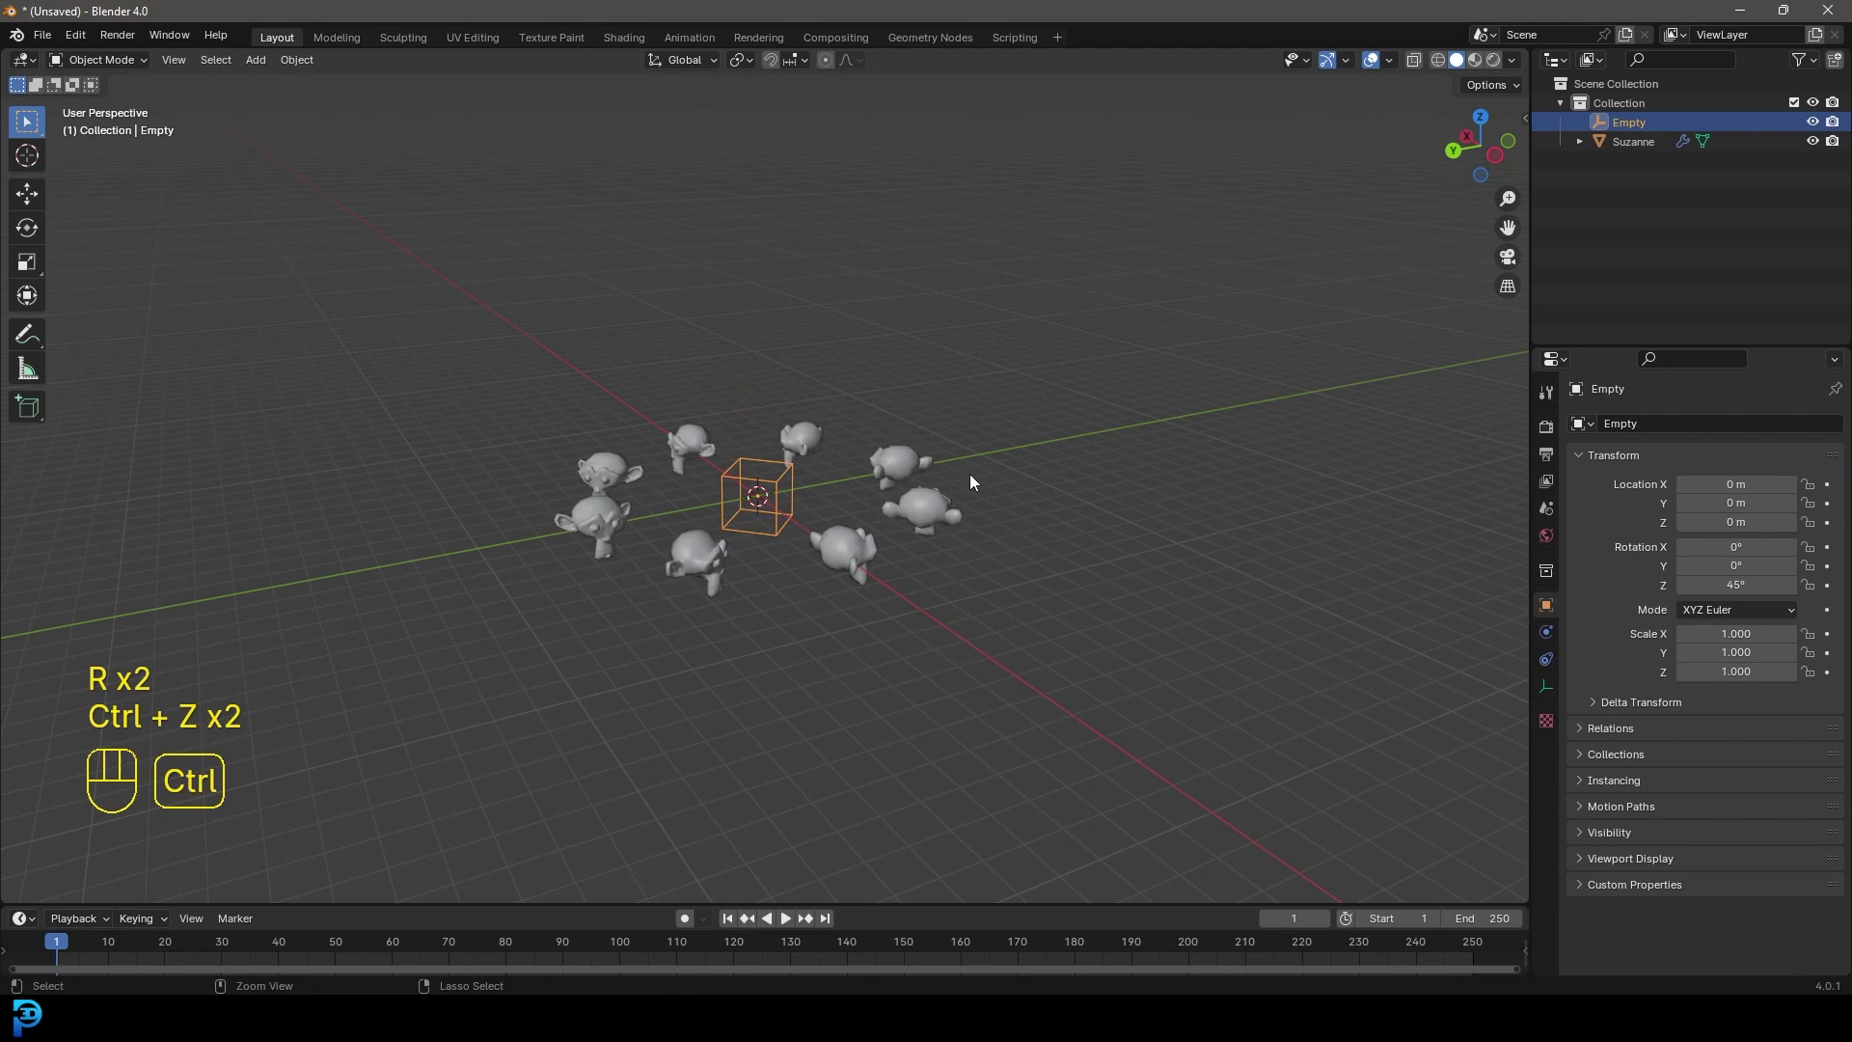
mouse_move(969, 473)
middle_mouse_down()
mouse_move(963, 513)
mouse_move(826, 403)
middle_mouse_up()
scroll(825, 404, "up", 4)
key("alt+a")
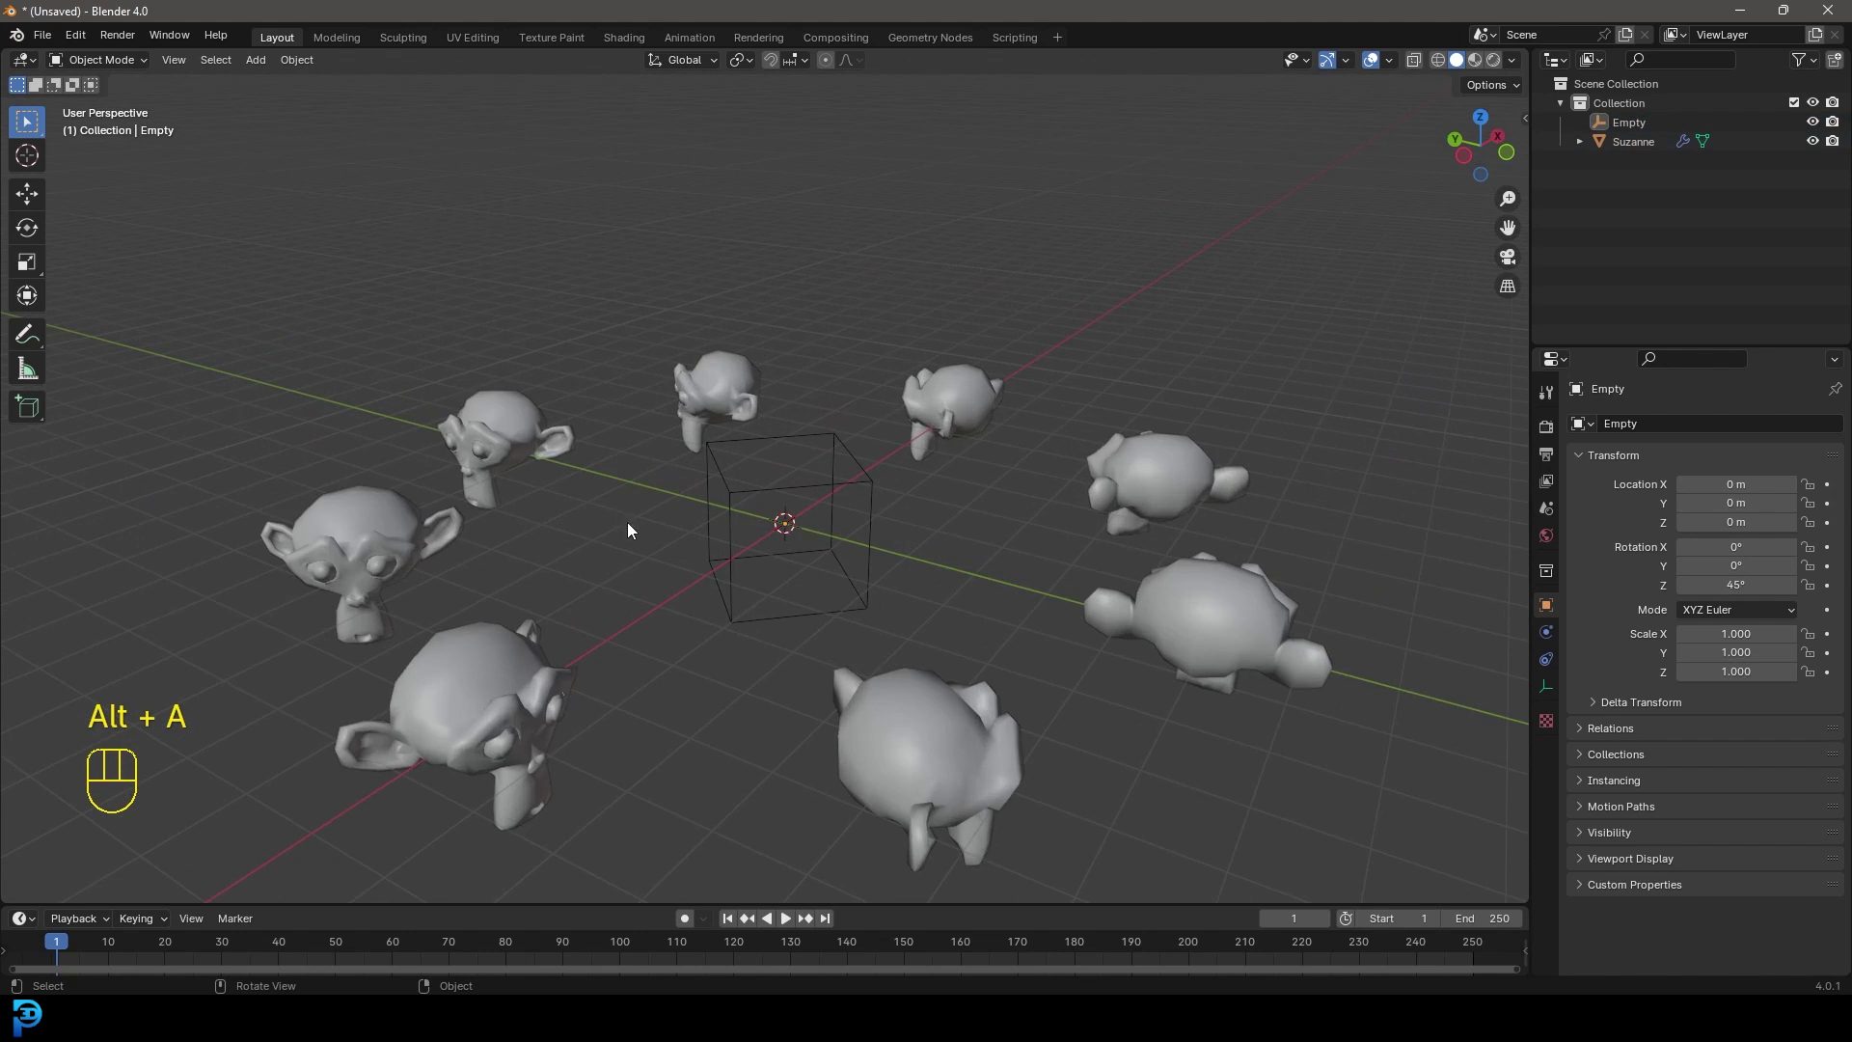
Step: Change the Empty's Z rotation from 45° to 45/2, giving 22.5°
middle_click_drag(628, 523, 637, 539)
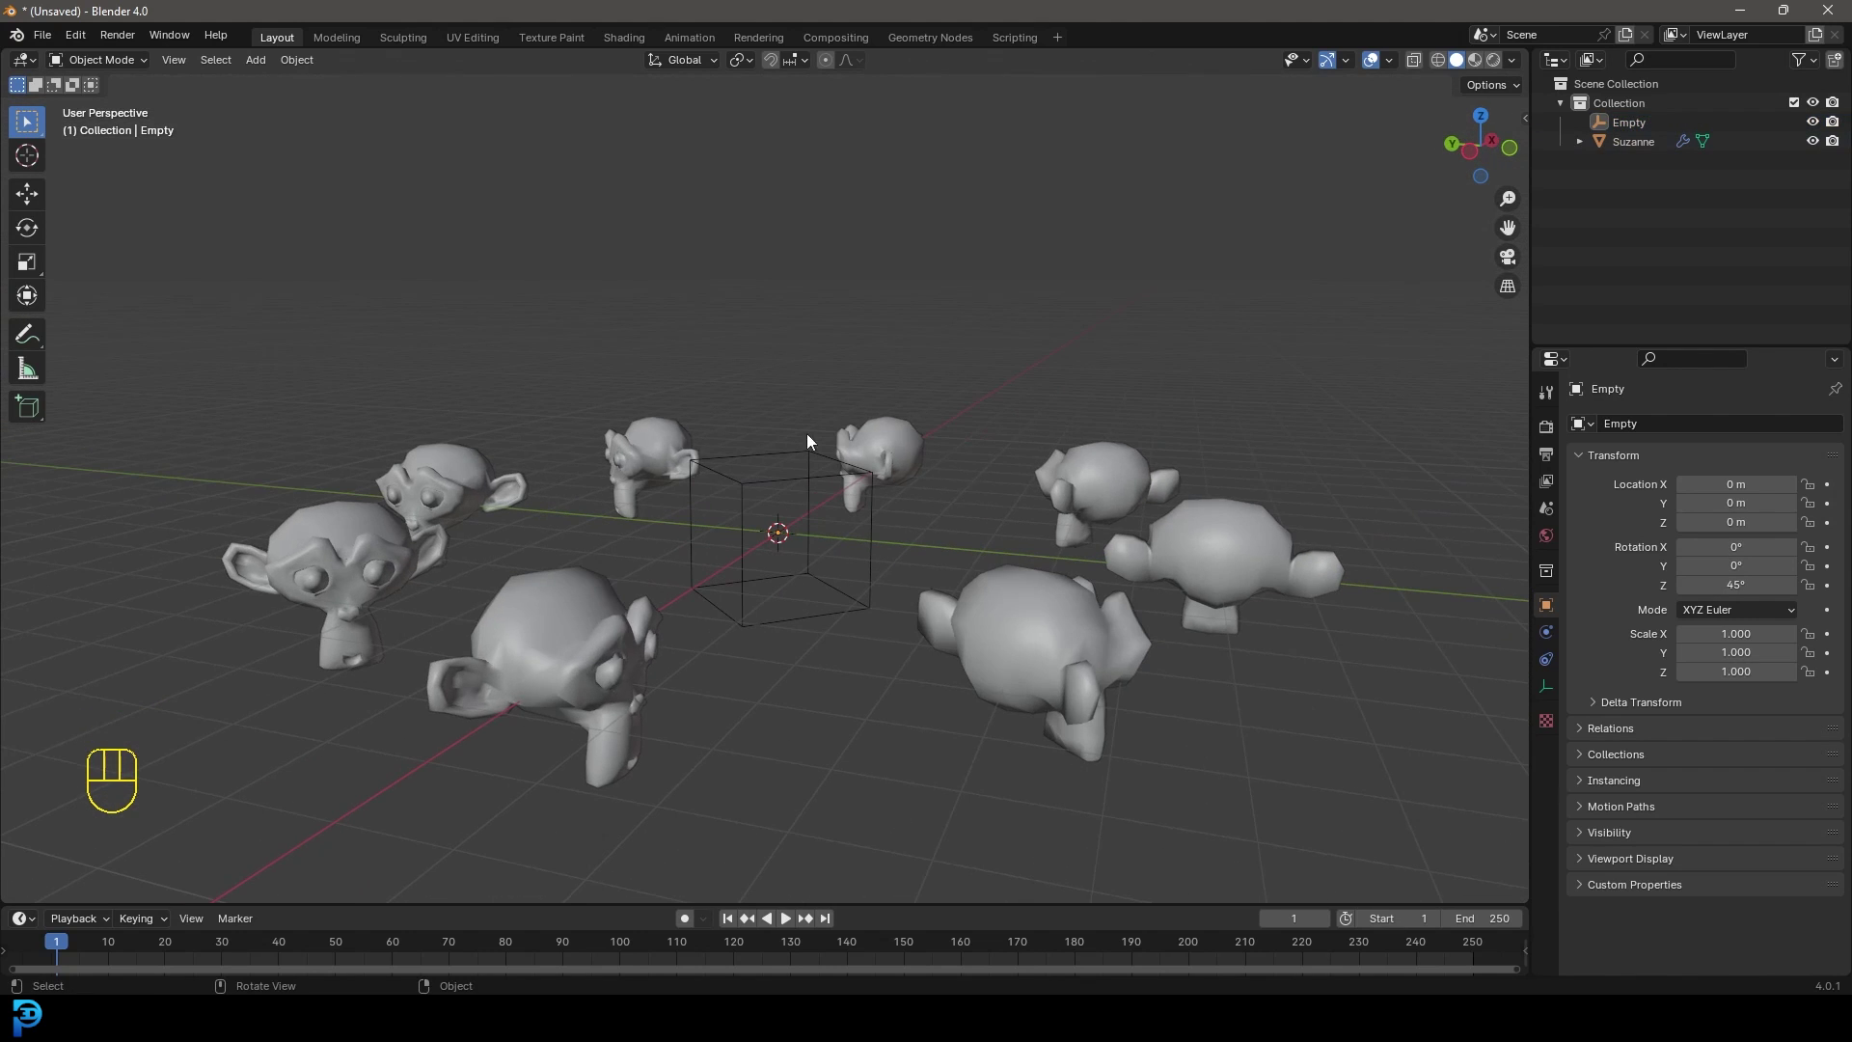
left_click(807, 478)
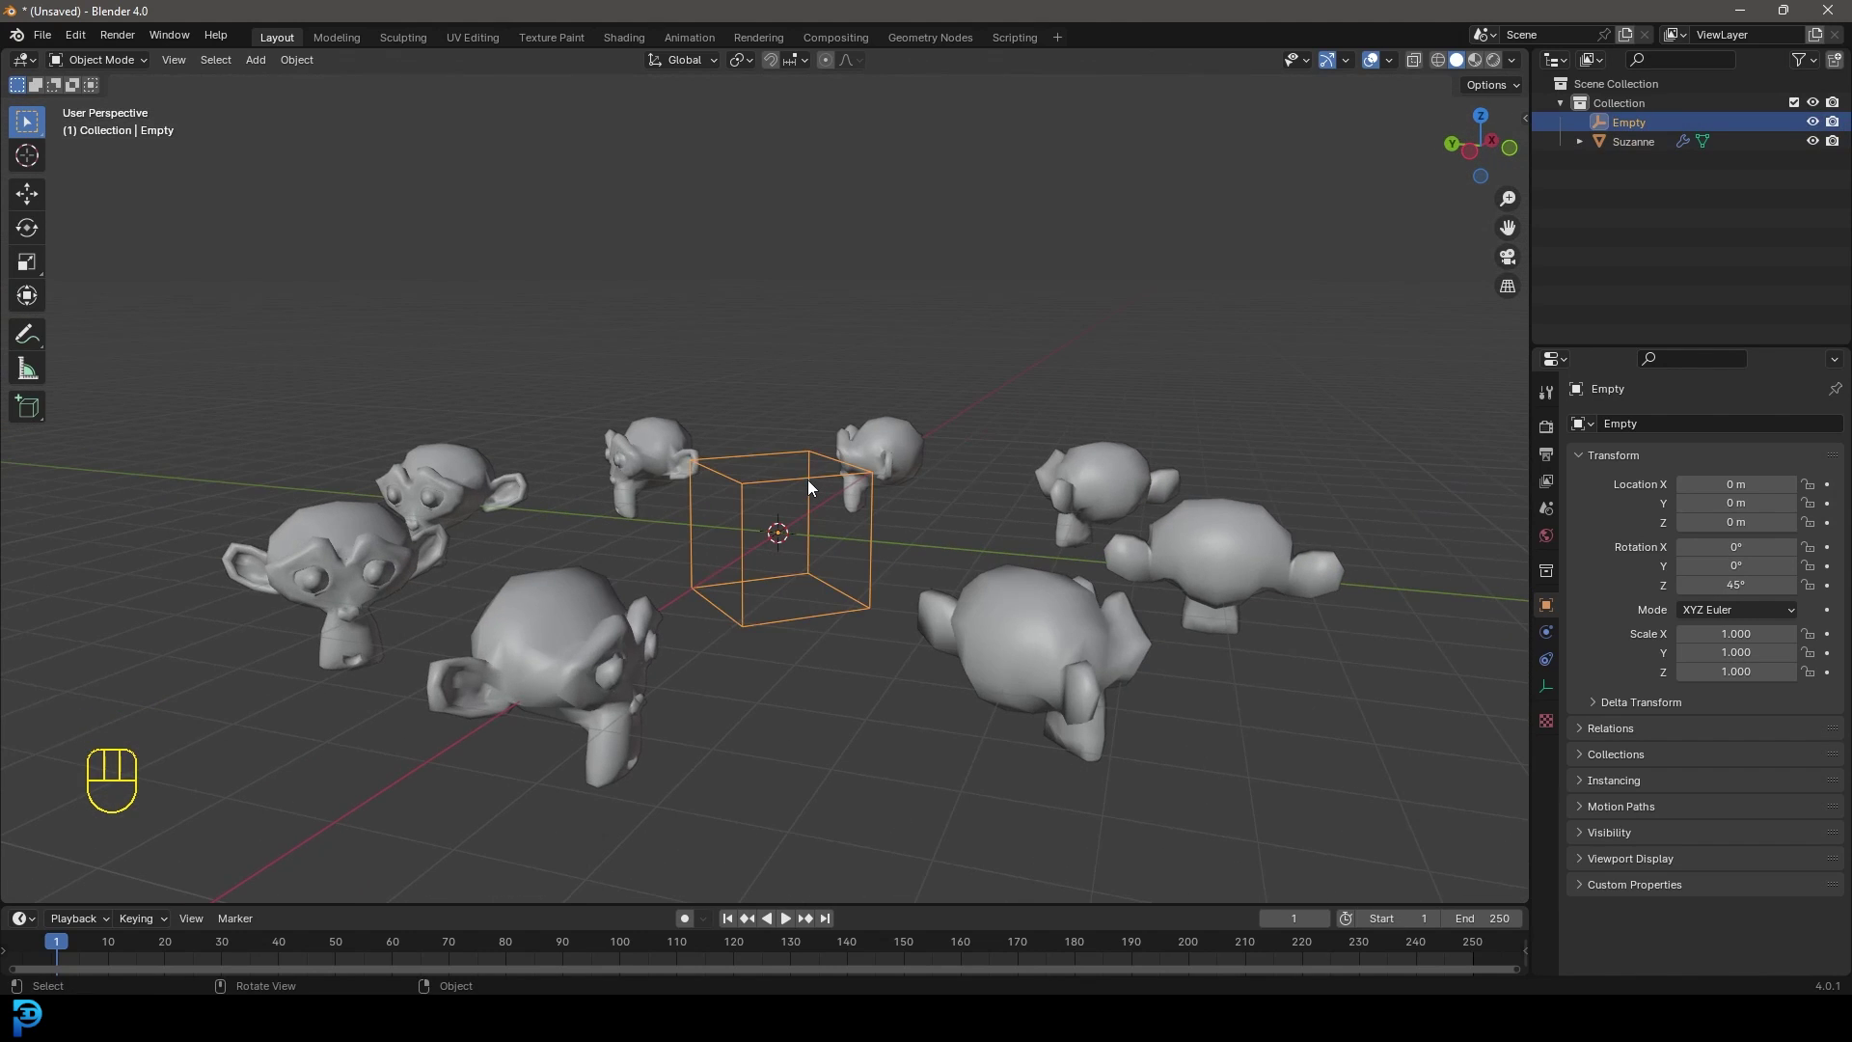
key("n")
left_click(1519, 124)
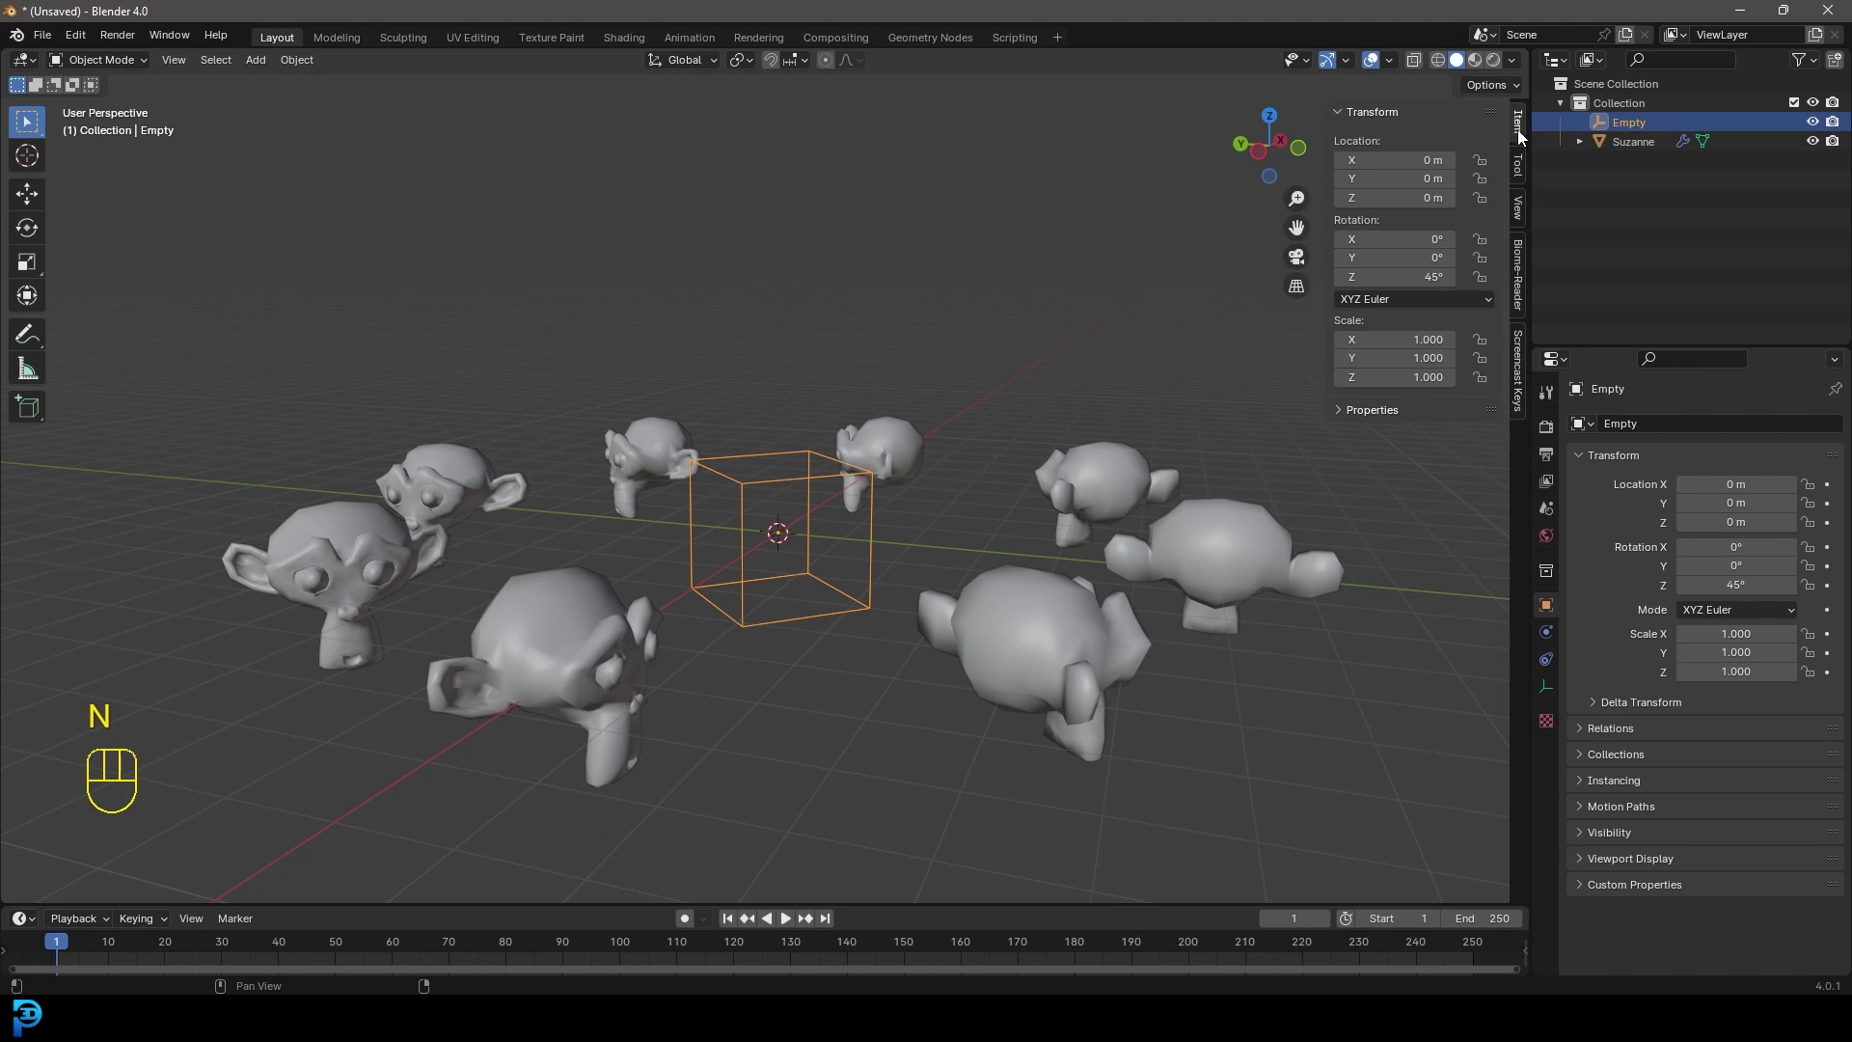
left_click(1401, 278)
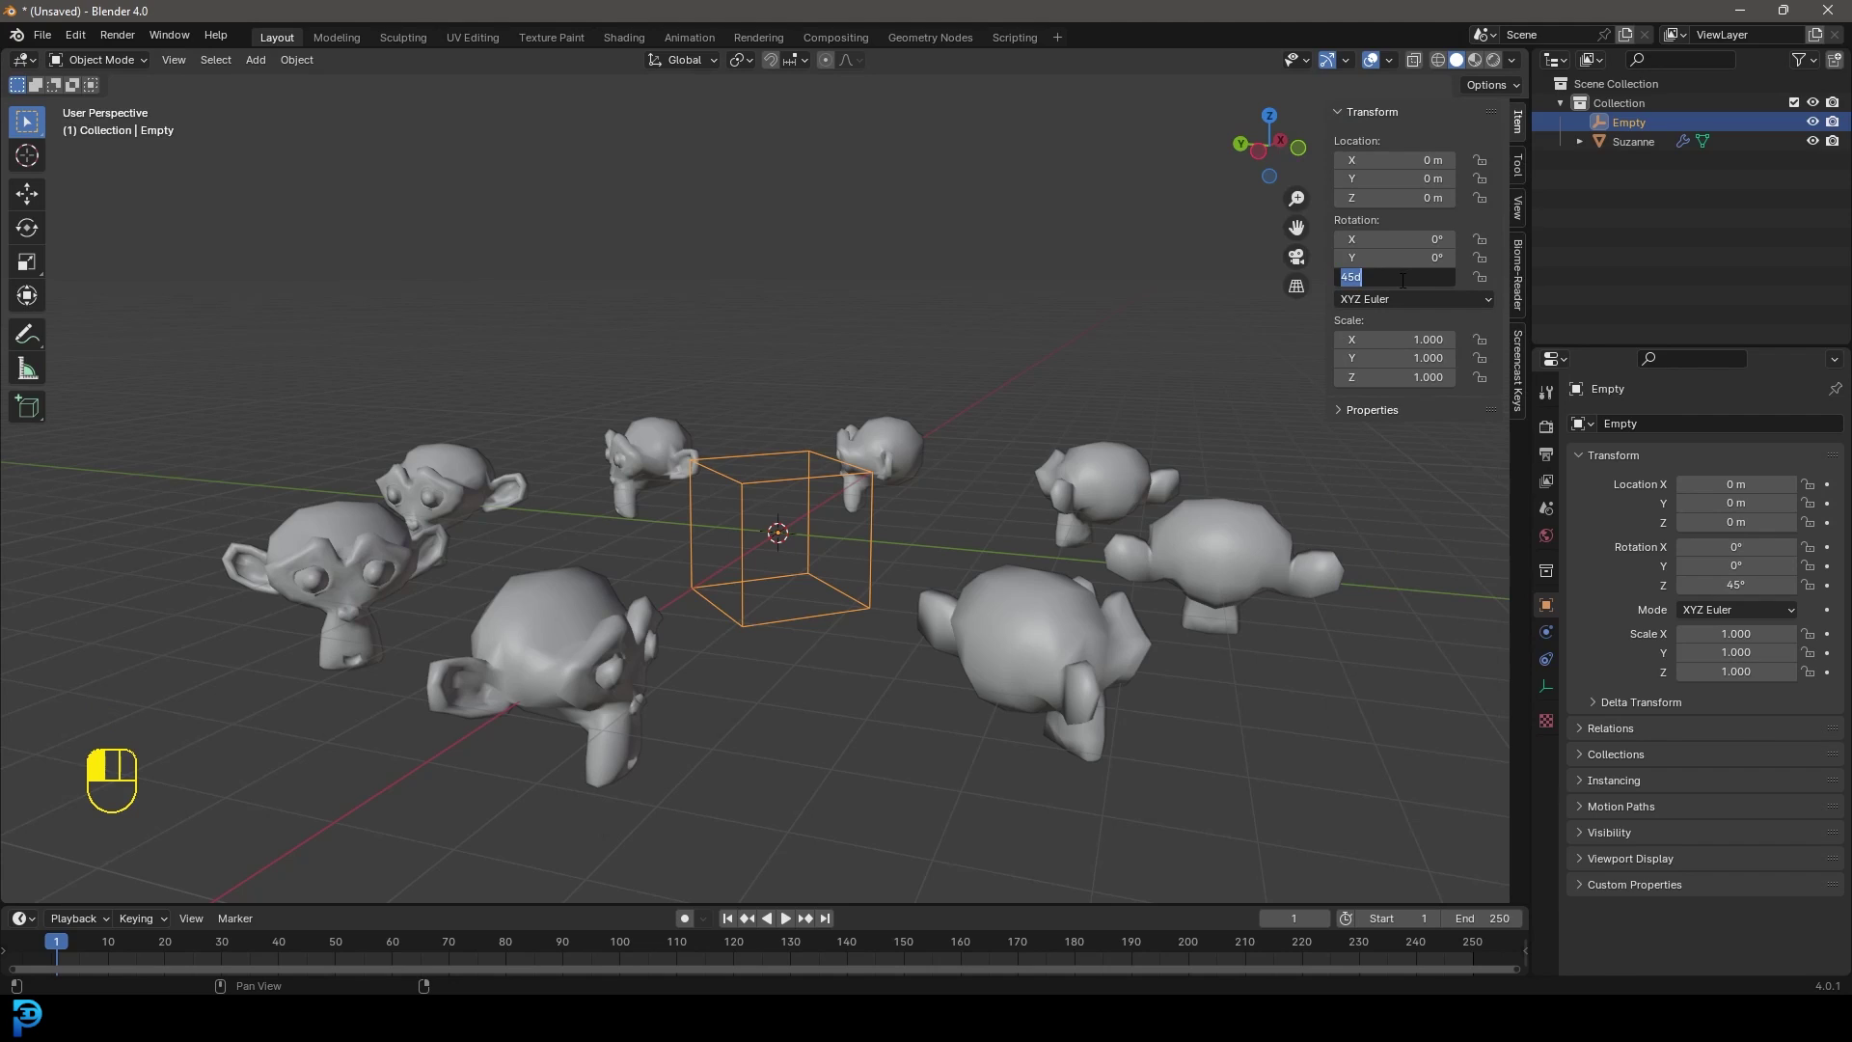
key("Return")
left_click(1395, 279)
left_click(1397, 279)
key("shift")
type("/2")
key("Return")
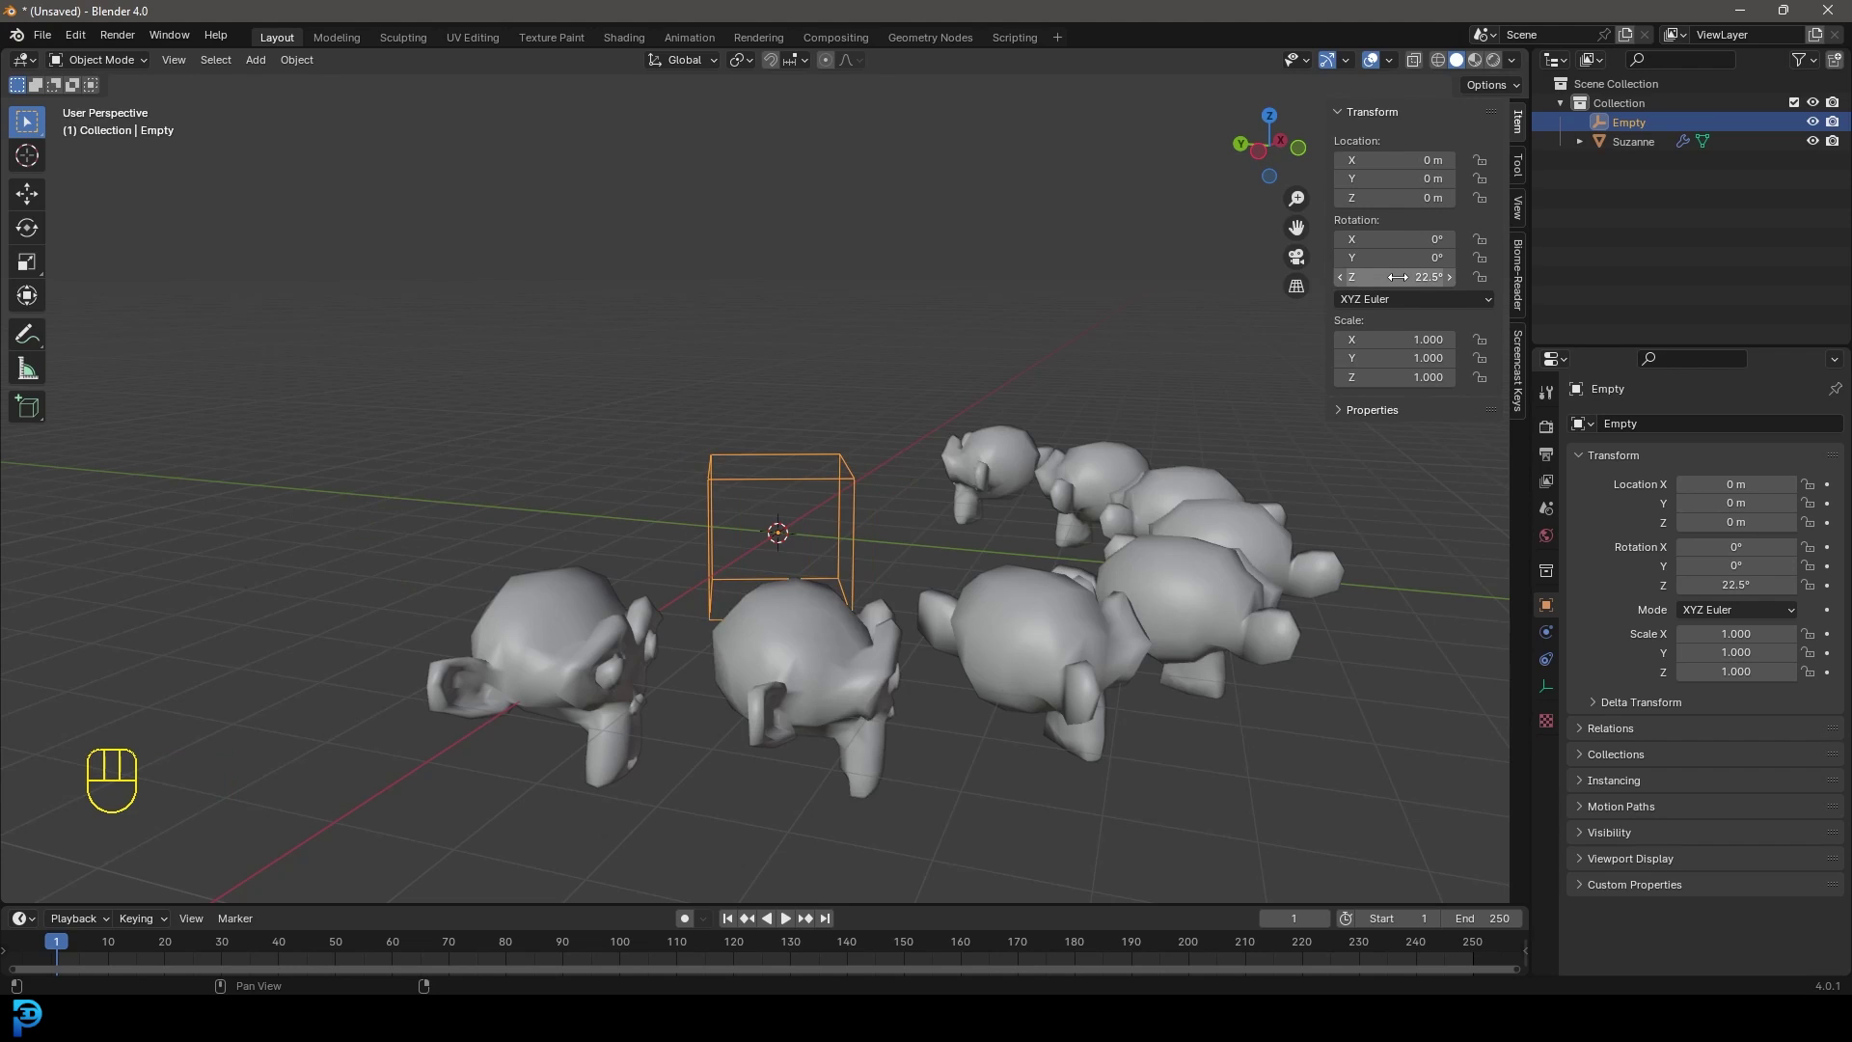
Step: Set Suzanne's Array modifier count to 16 copies
scroll(1034, 410, "down", 3)
middle_click_drag(1034, 411, 911, 448)
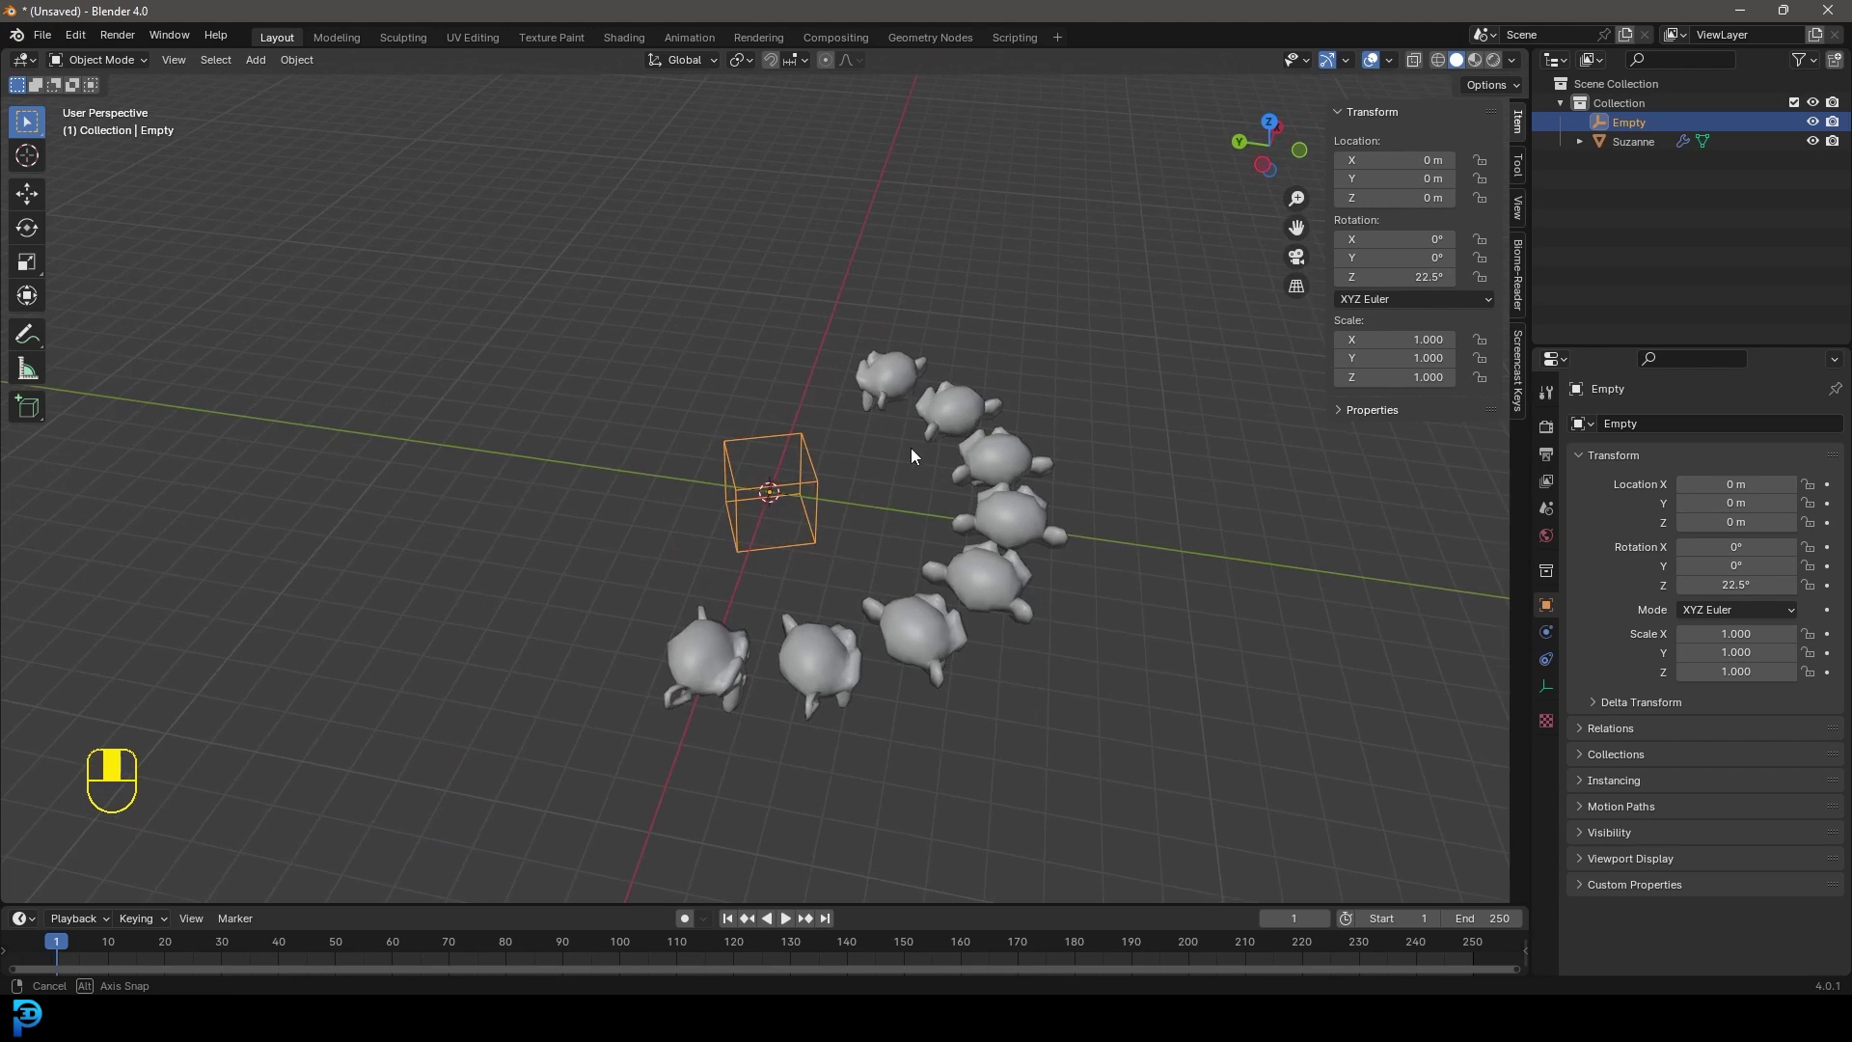
left_click(970, 430)
left_click(1750, 508)
type("1")
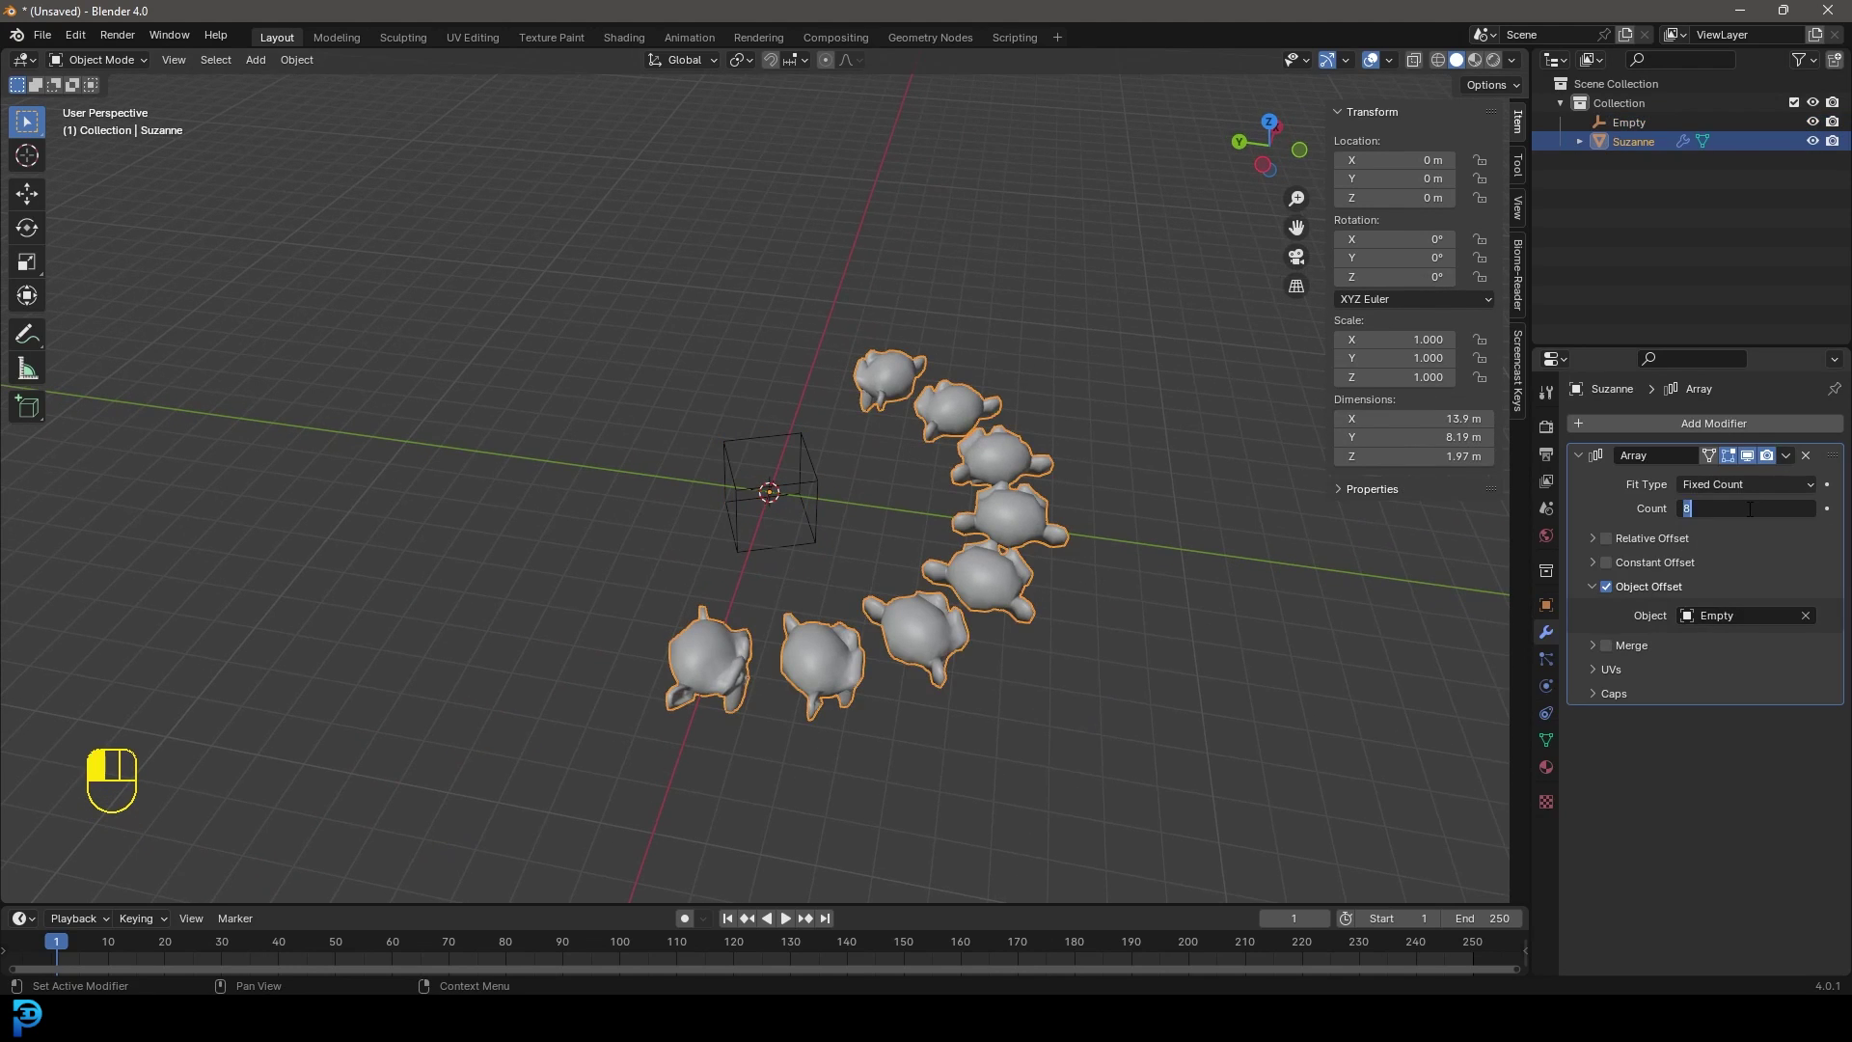
type("6")
key("Return")
Step: Add a Subdivision Surface modifier to the Suzanne ring with Ctrl+1
key("alt+a")
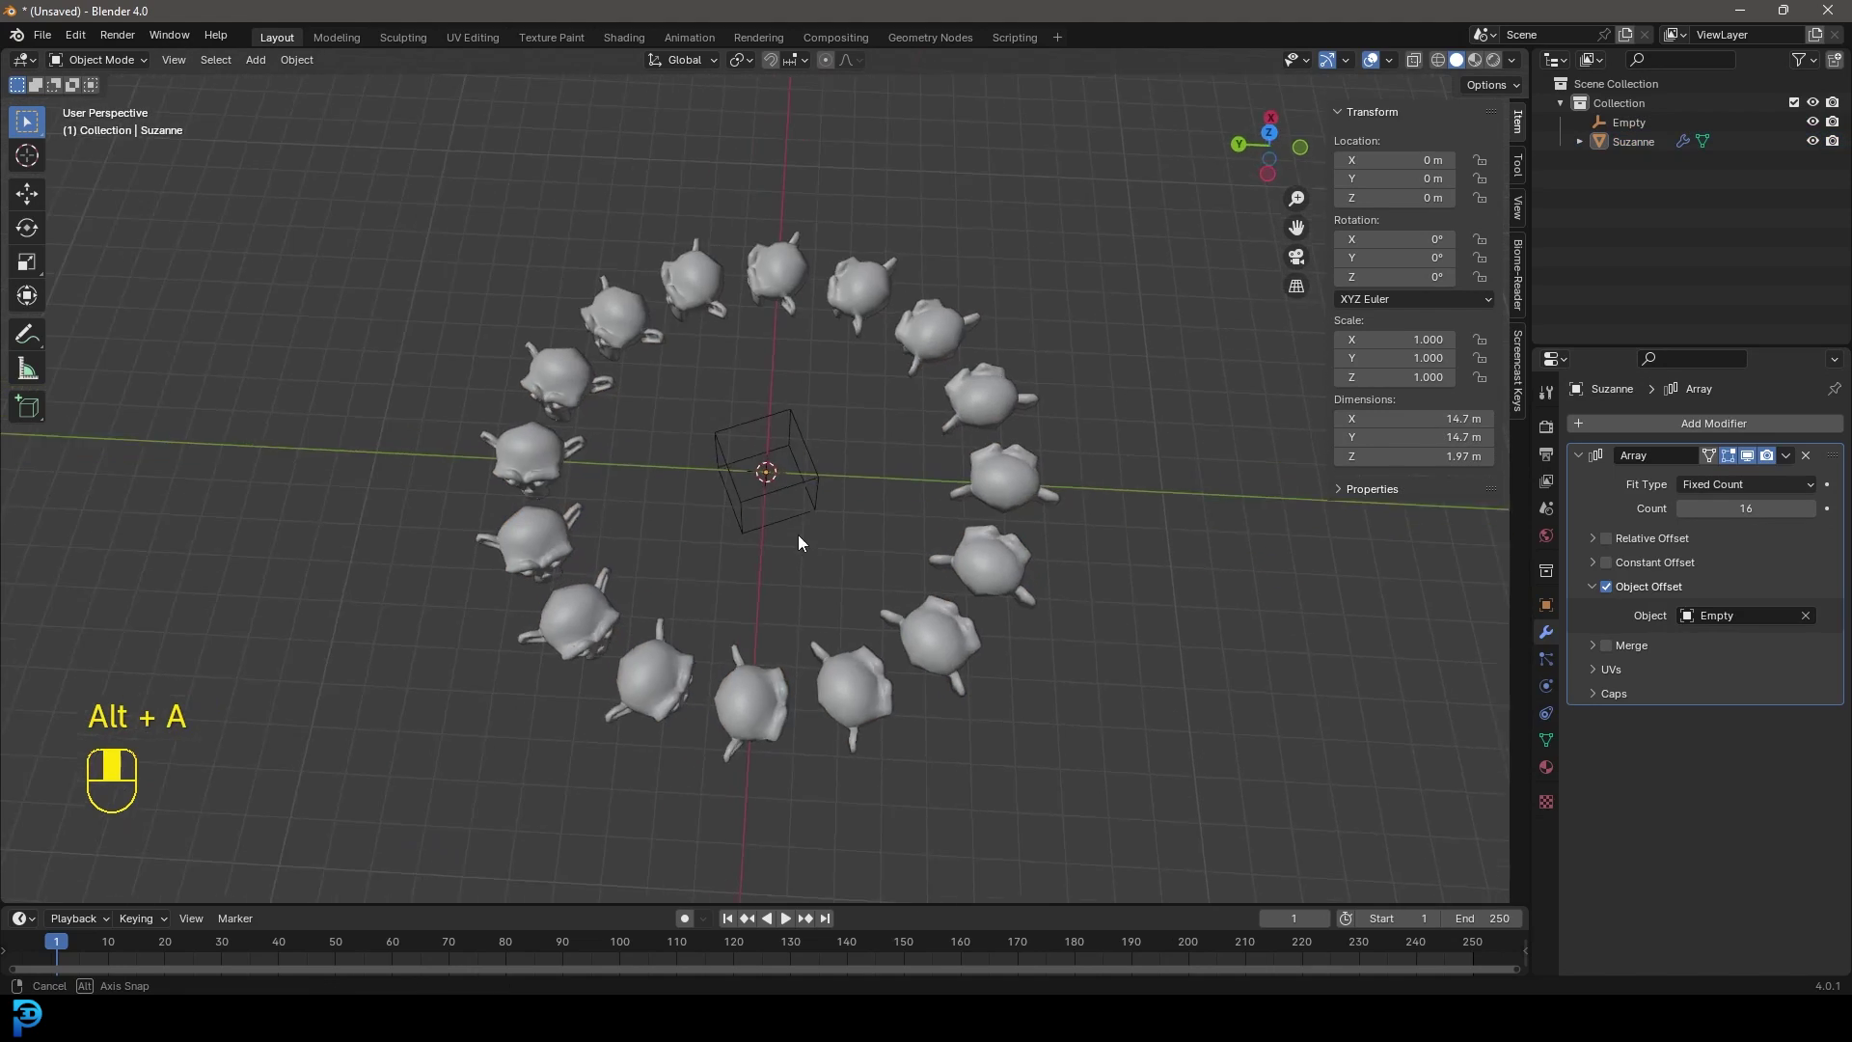
middle_click_drag(797, 534, 1001, 465)
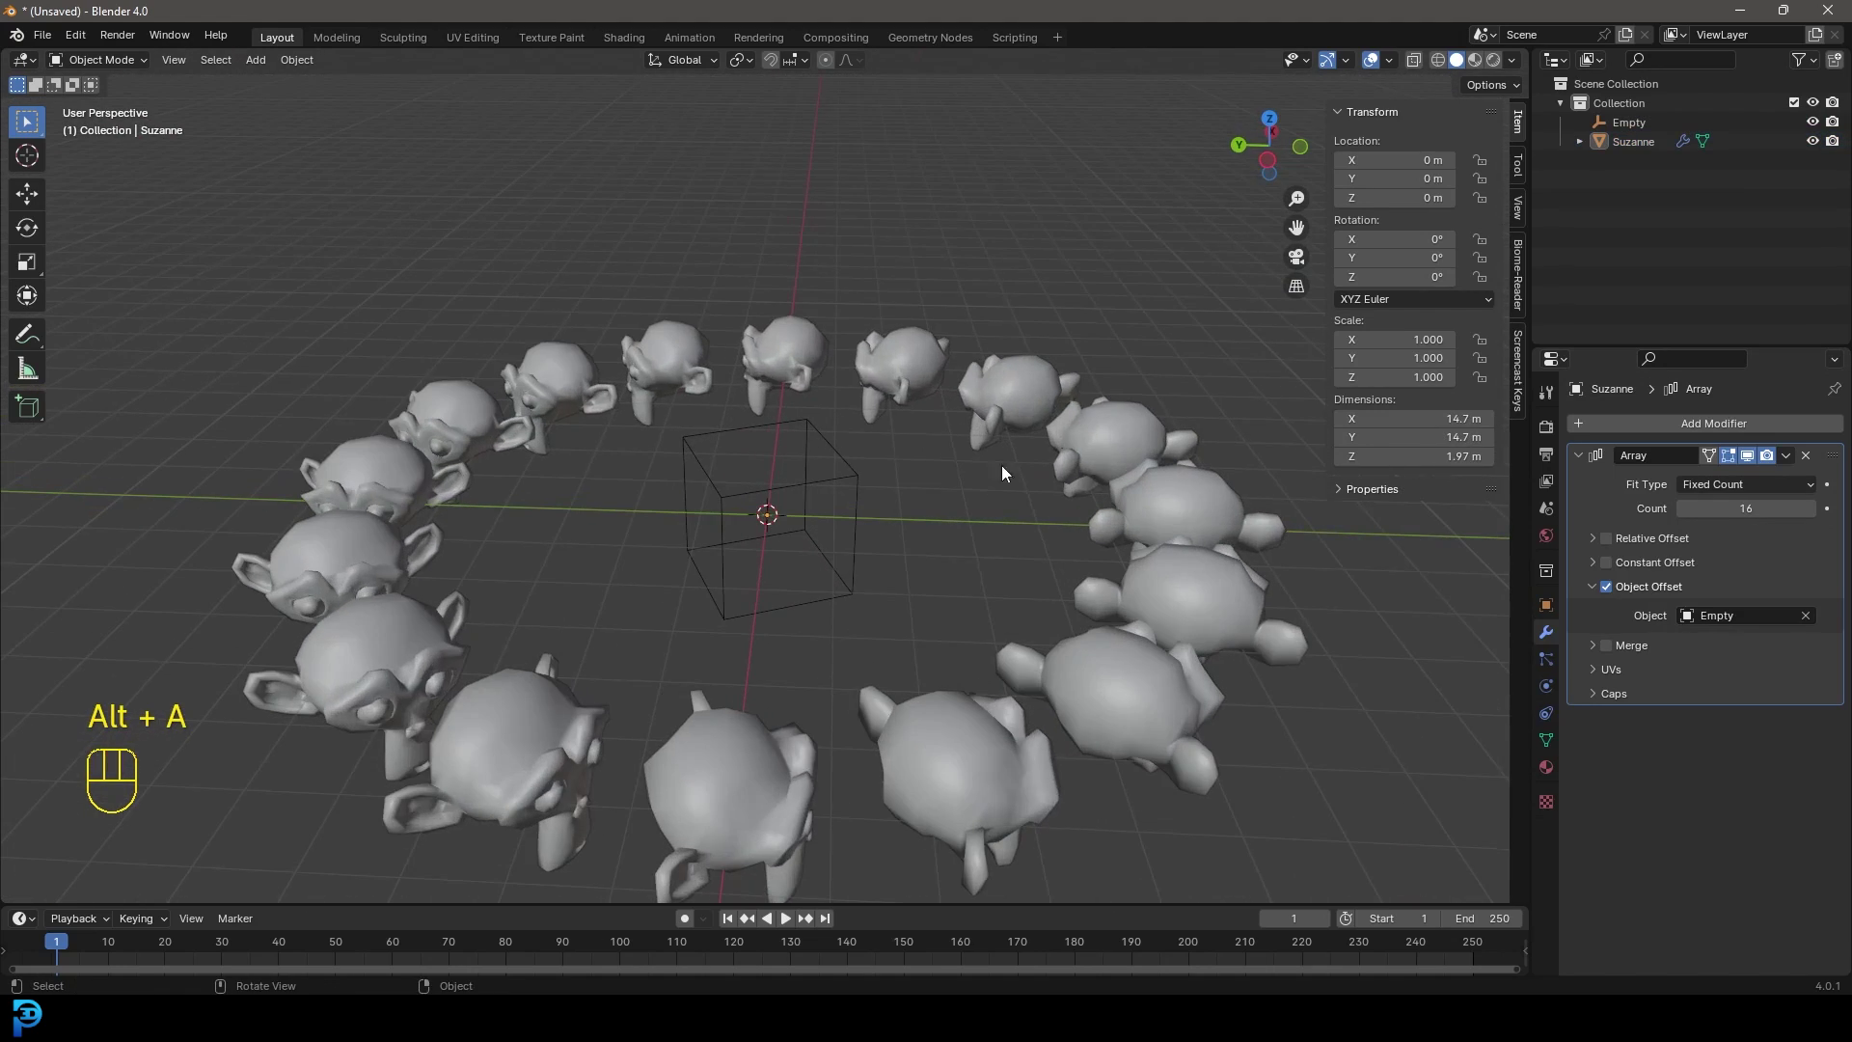
left_click(1123, 430)
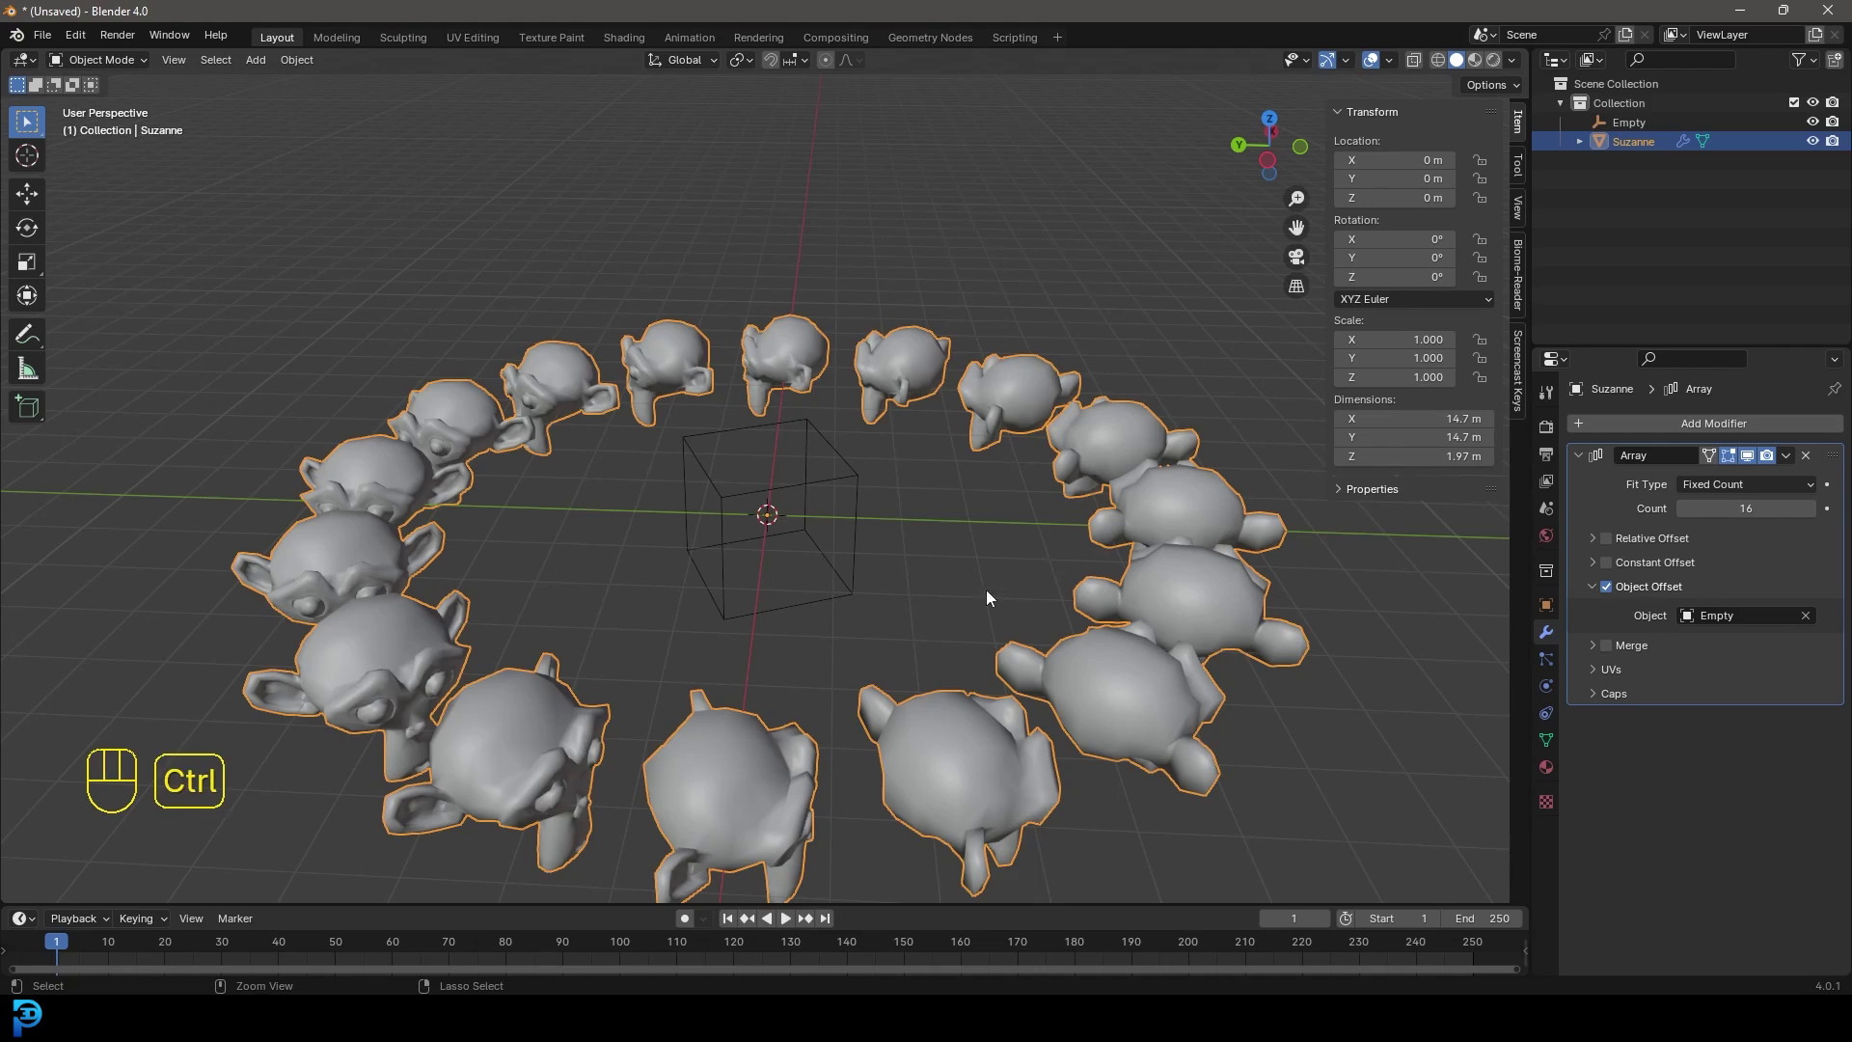
key("ctrl+1")
scroll(986, 598, "down", 3)
middle_click_drag(958, 702, 859, 610)
key("alt+a")
scroll(876, 582, "up", 3)
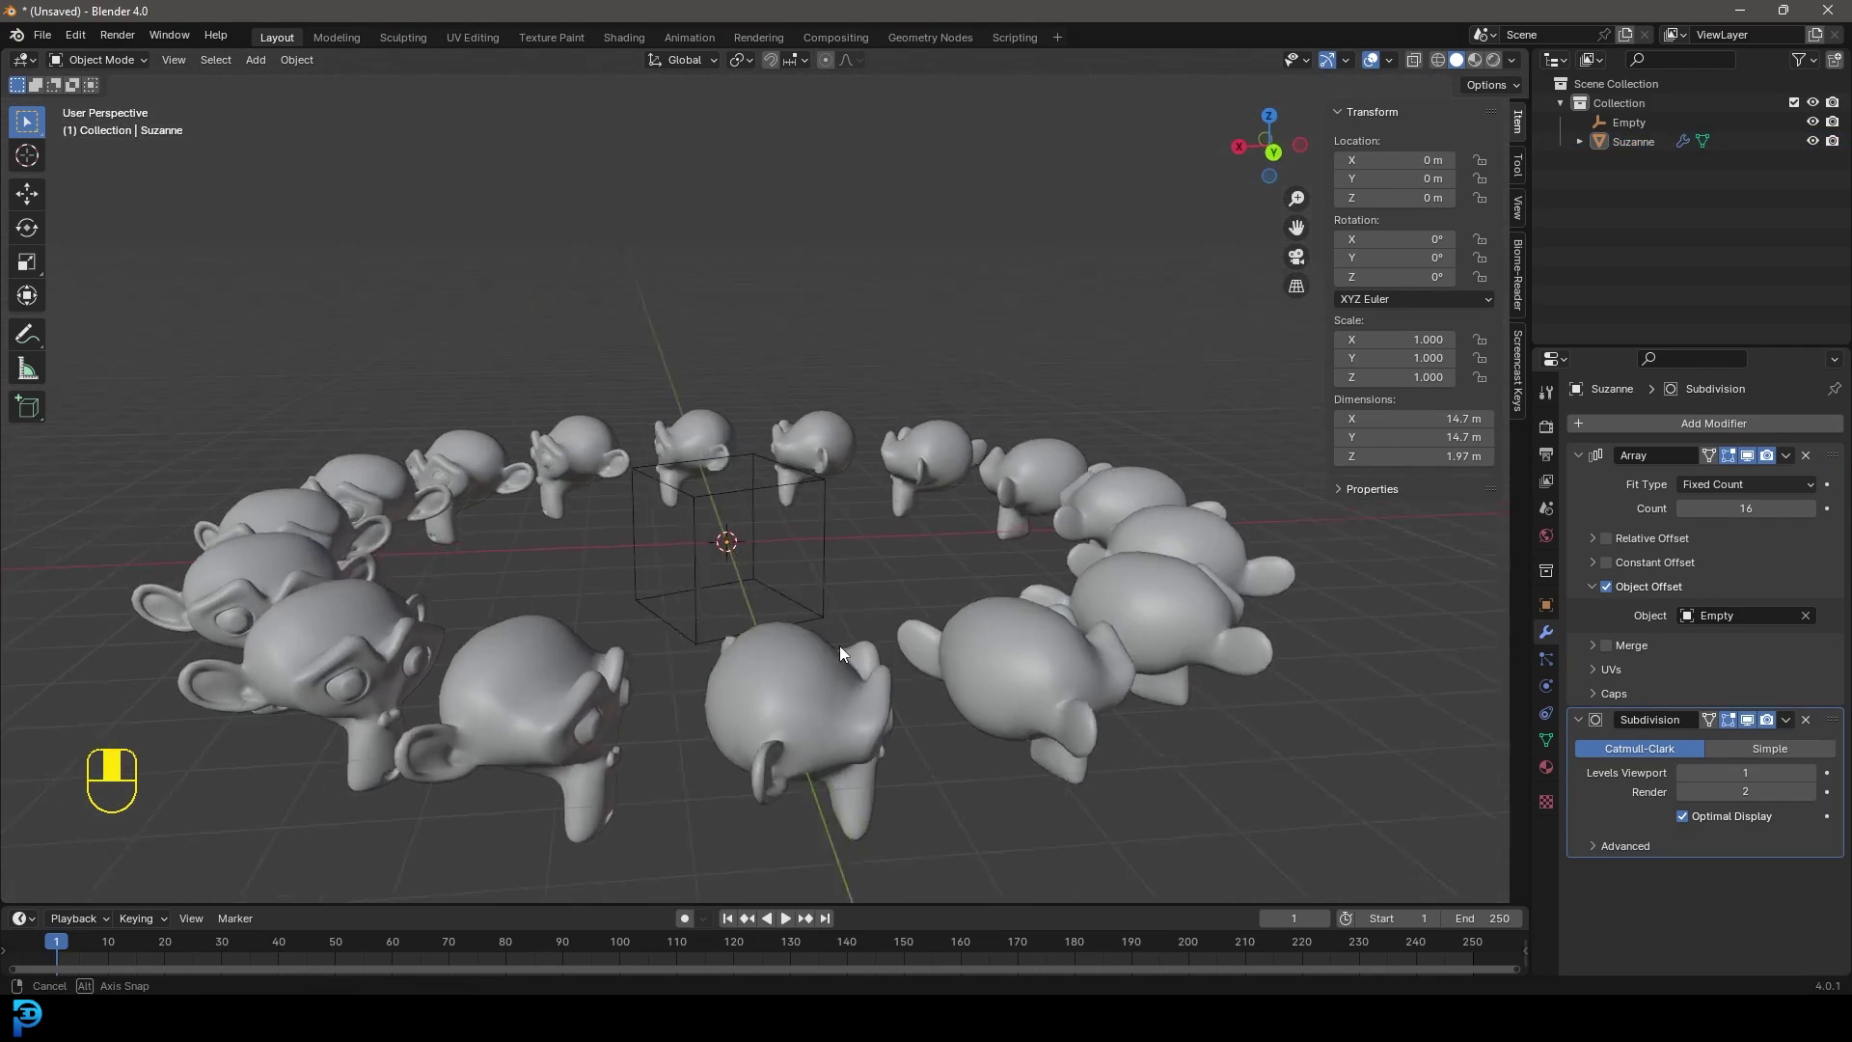